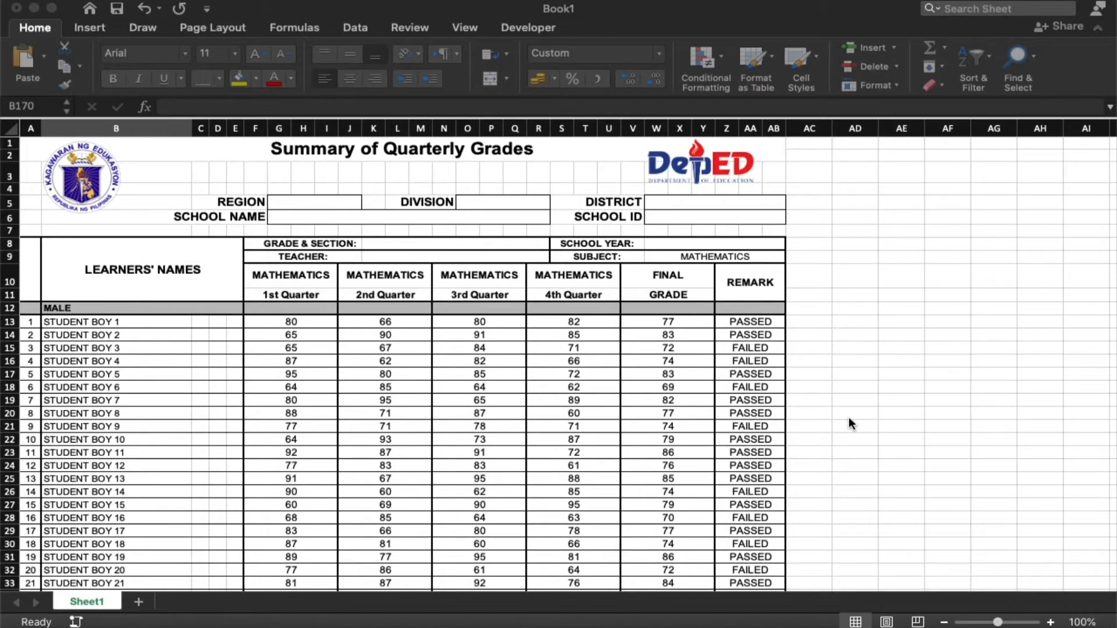
Step: Examine the male and female learner lists and the blank rows below each in the quarterly grades summary
{"action": "scroll", "coordinate": [386, 462], "scroll_direction": "down", "scroll_amount": 6}
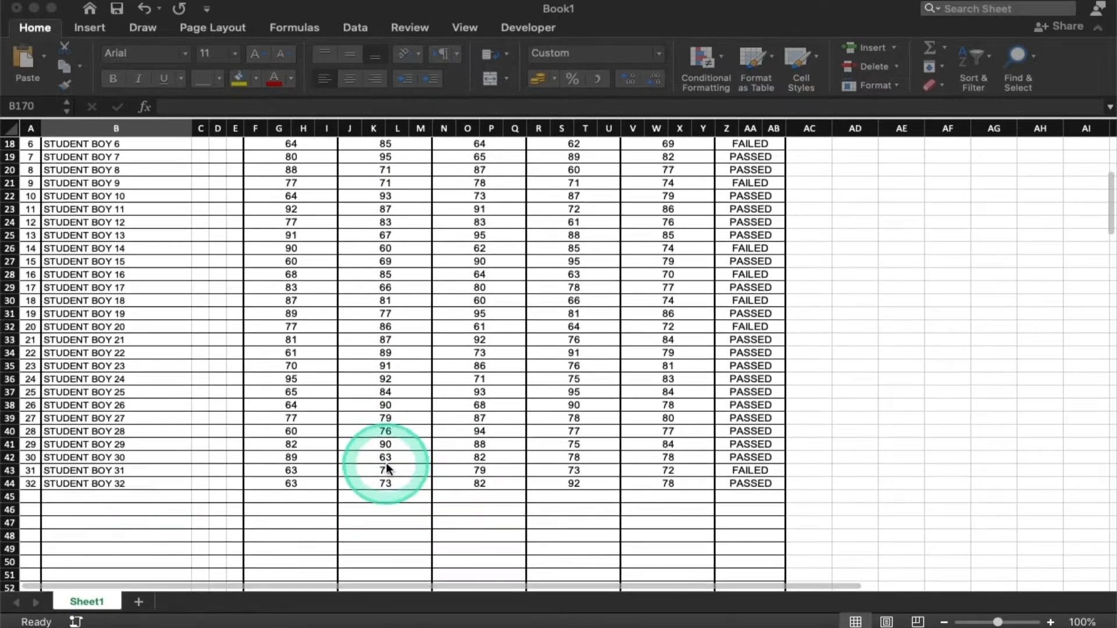
{"action": "scroll", "coordinate": [117, 478], "scroll_direction": "down", "scroll_amount": 20}
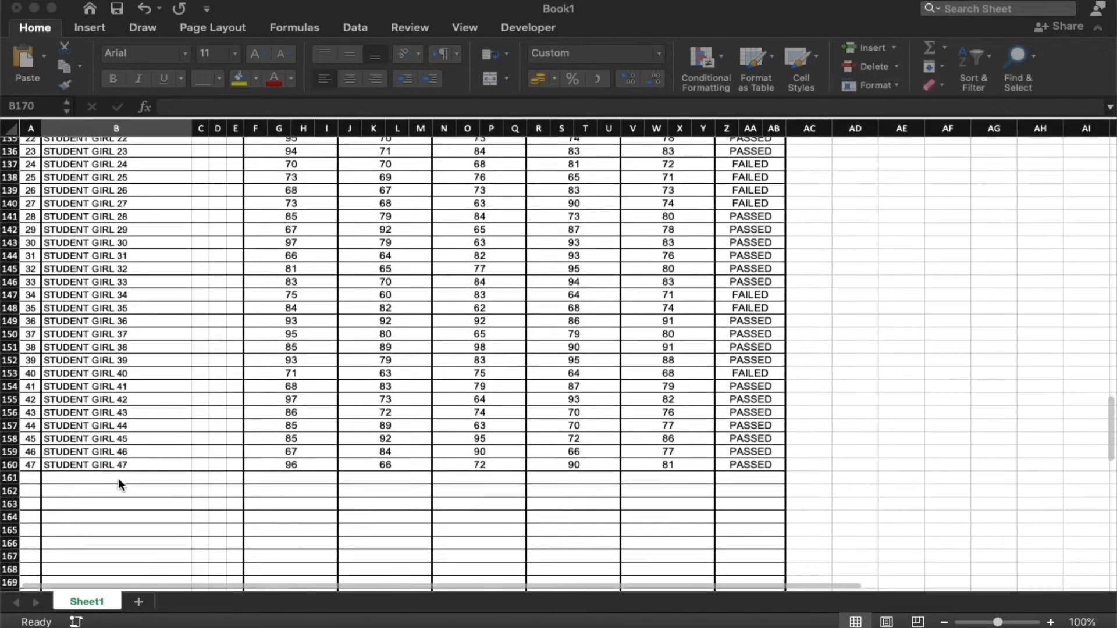
{"action": "scroll", "coordinate": [156, 469], "scroll_direction": "up", "scroll_amount": 20}
{"action": "scroll", "coordinate": [155, 469], "scroll_direction": "up", "scroll_amount": 9}
{"action": "scroll", "coordinate": [575, 312], "scroll_direction": "down", "scroll_amount": 20}
{"action": "scroll", "coordinate": [574, 311], "scroll_direction": "down", "scroll_amount": 1}
{"action": "scroll", "coordinate": [454, 354], "scroll_direction": "up", "scroll_amount": 20}
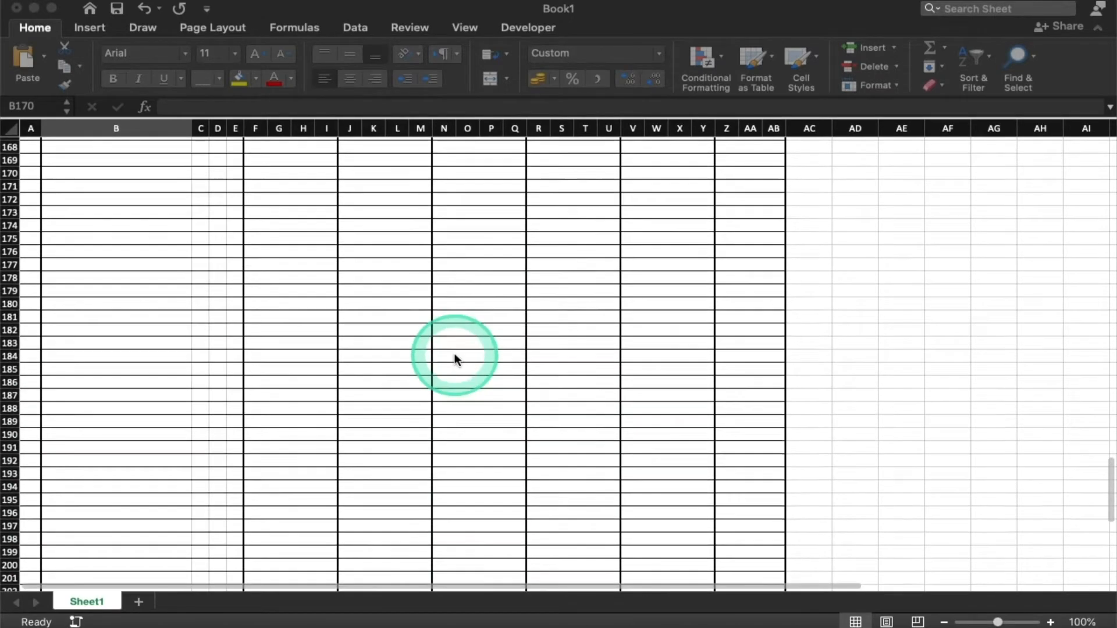
{"action": "scroll", "coordinate": [453, 358], "scroll_direction": "up", "scroll_amount": 20}
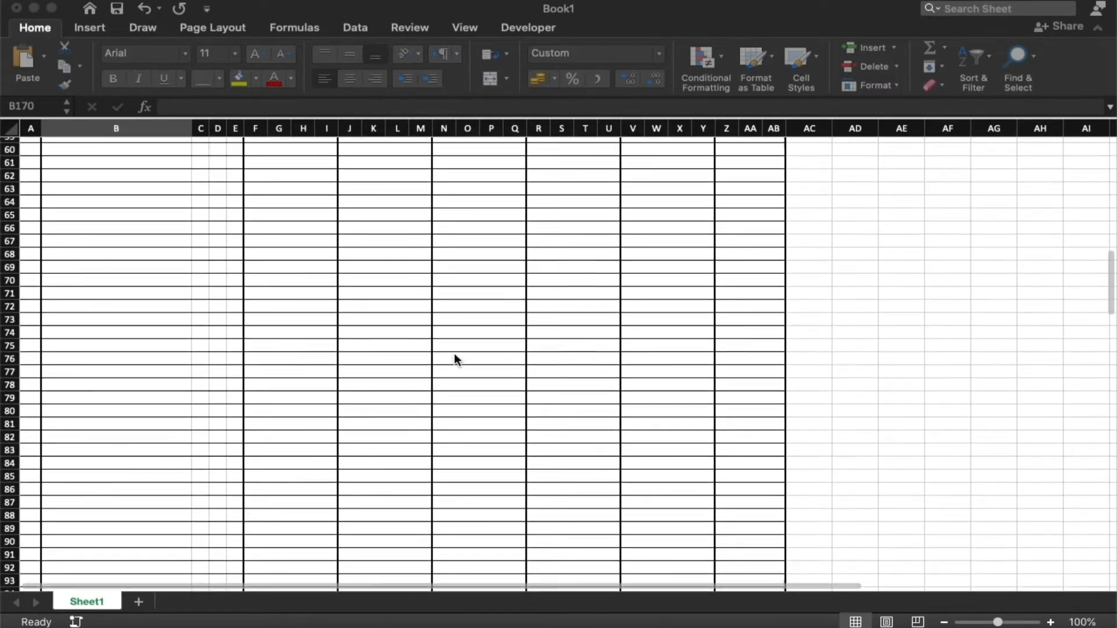
{"action": "scroll", "coordinate": [927, 348], "scroll_direction": "down", "scroll_amount": 10}
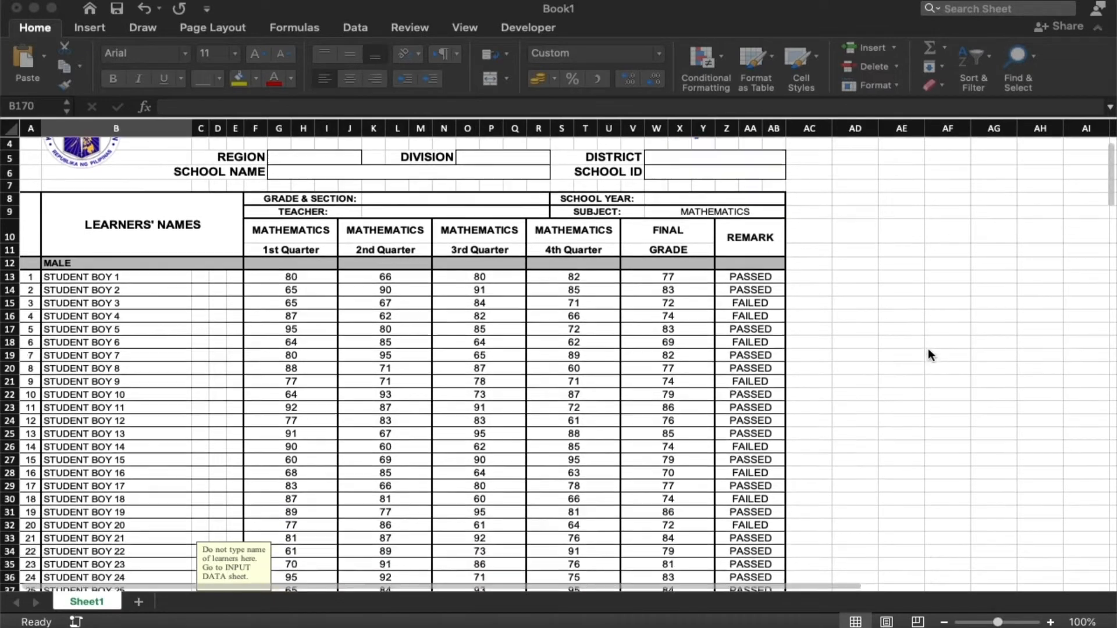
{"action": "scroll", "coordinate": [502, 570], "scroll_direction": "up", "scroll_amount": 8}
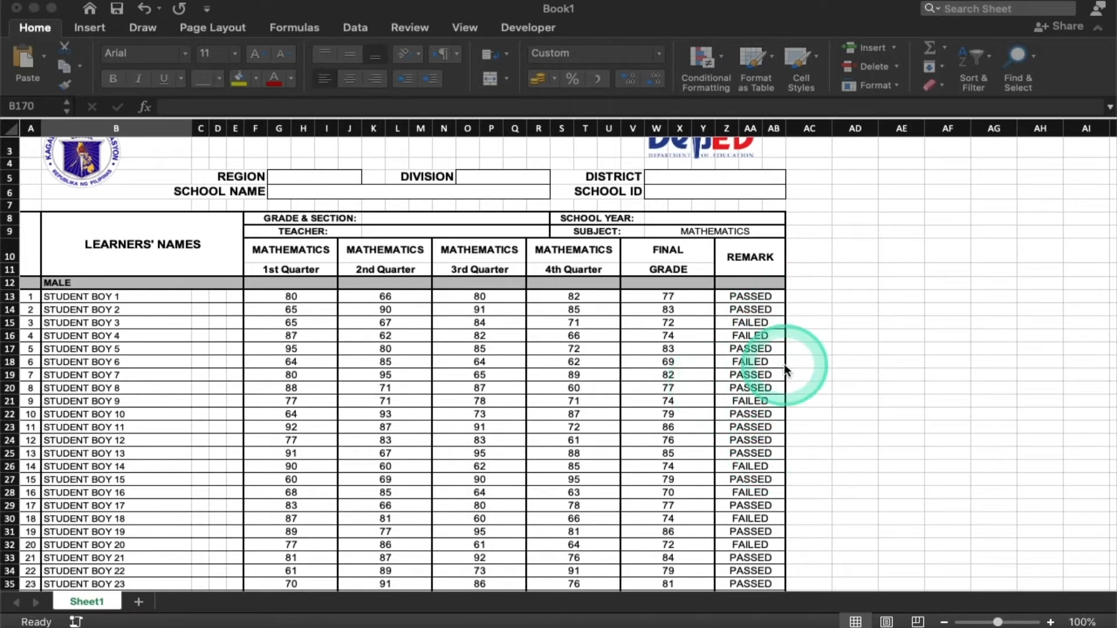
{"action": "scroll", "coordinate": [784, 365], "scroll_direction": "up", "scroll_amount": 2}
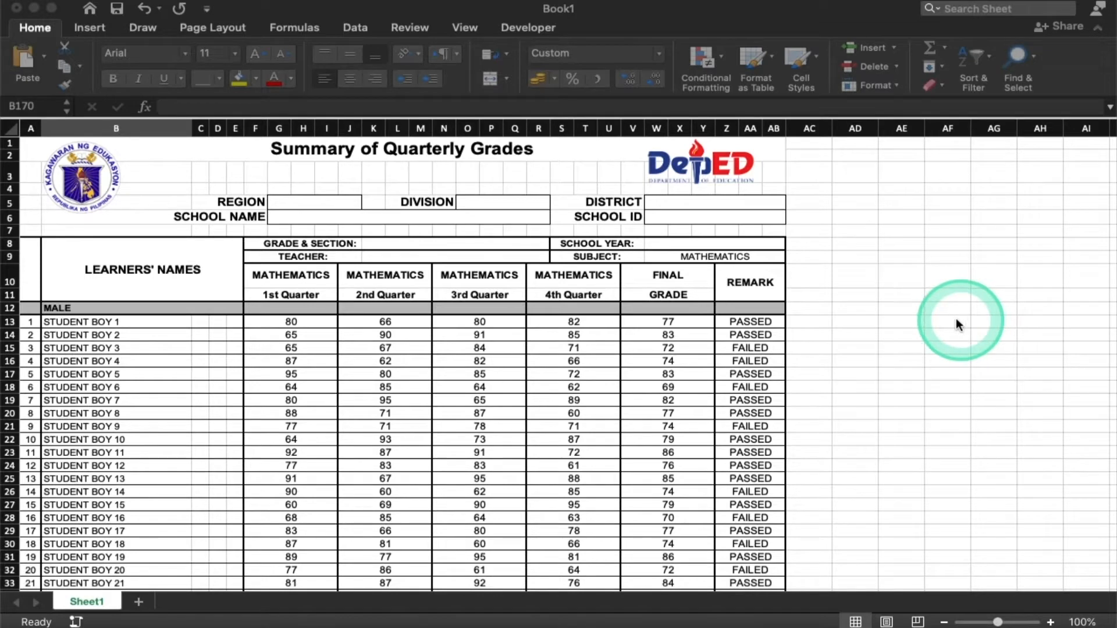
{"action": "scroll", "coordinate": [935, 368], "scroll_direction": "down", "scroll_amount": 5}
{"action": "scroll", "coordinate": [935, 370], "scroll_direction": "up", "scroll_amount": 5}
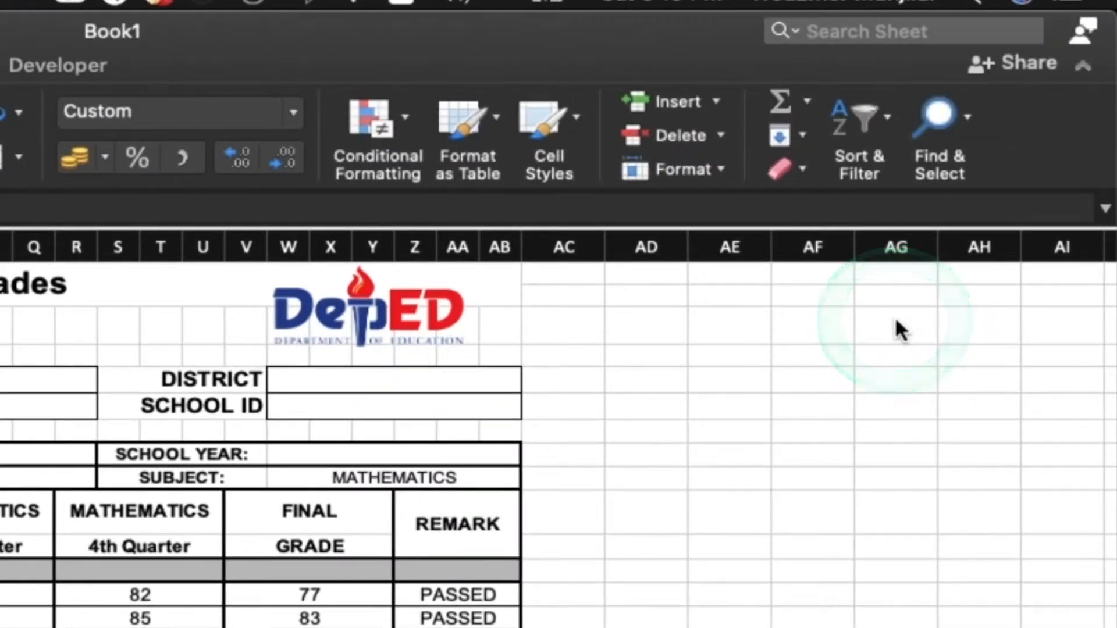
Step: Enter the heading HELPER COLUMN in cell AG3 and widen column AG to fit the text
{"action": "left_click", "coordinate": [896, 322]}
{"action": "type", "text": "HELPER COLUMN"}
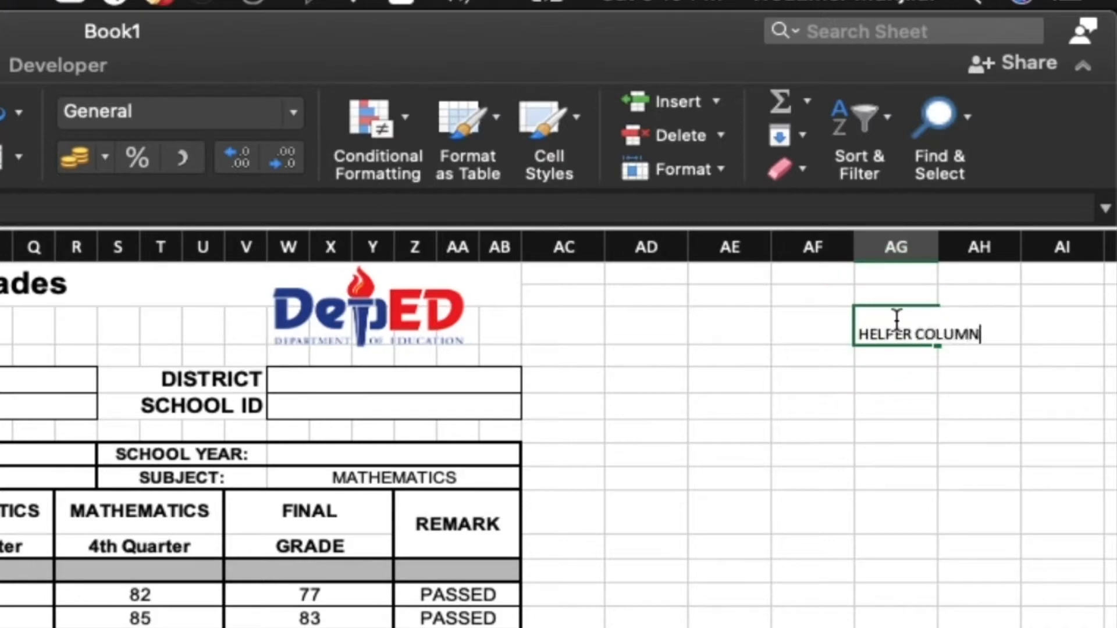
{"action": "left_click", "coordinate": [896, 320]}
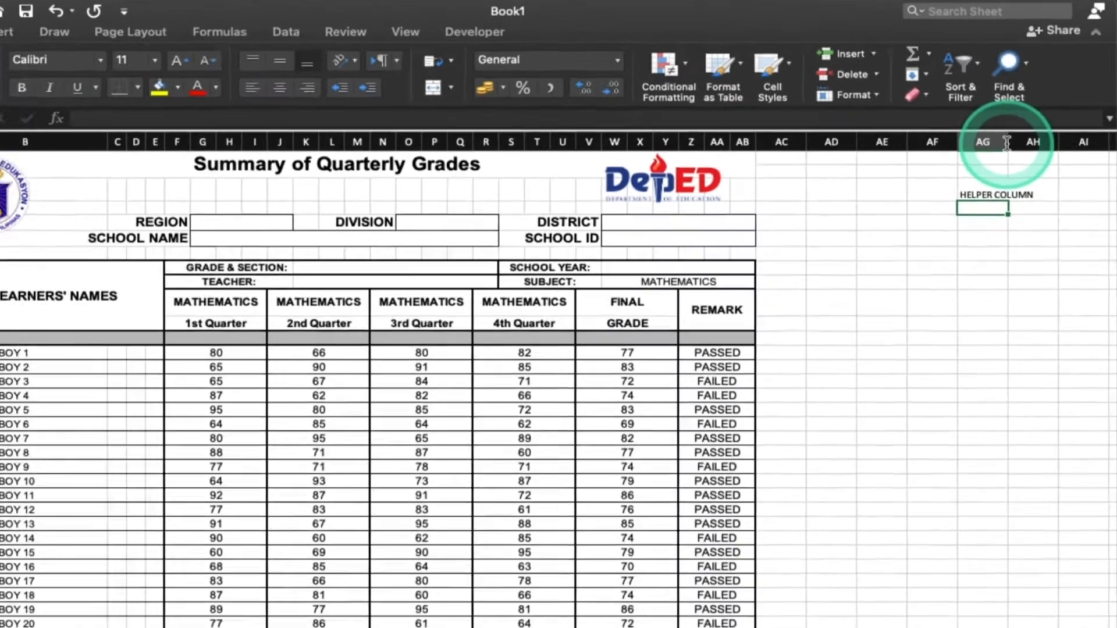
{"action": "left_click_drag", "start_coordinate": [936, 248], "coordinate": [936, 249]}
{"action": "left_click_drag", "start_coordinate": [1016, 129], "coordinate": [1044, 244]}
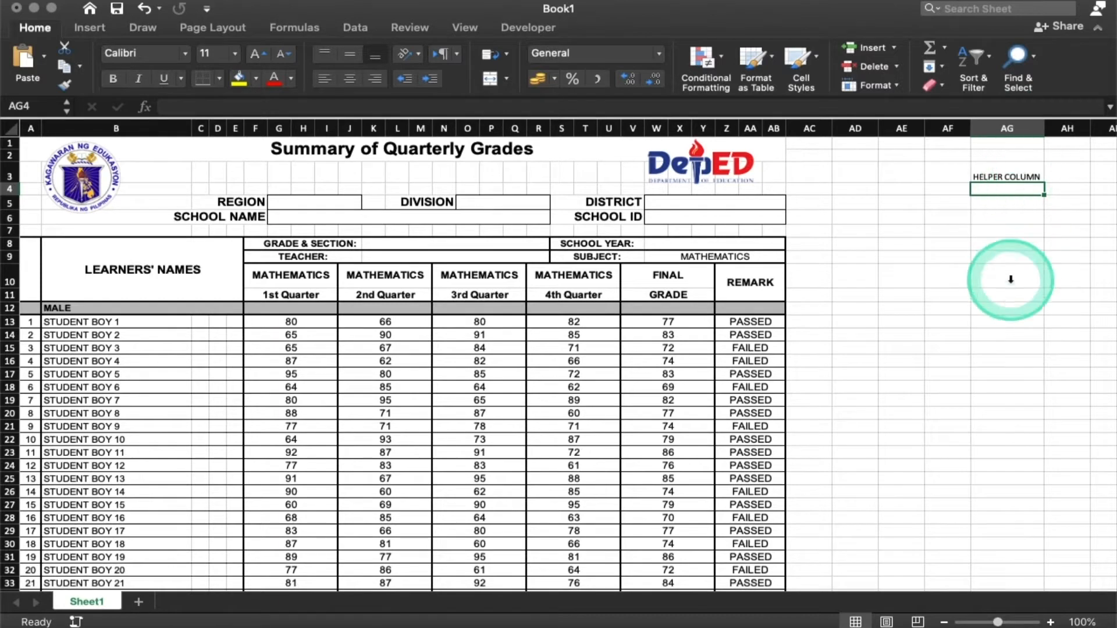
Step: Enter the formula =IF(A13="","0","1") in AG13, and check the formula behind the row number in A13
{"action": "left_click", "coordinate": [1000, 320]}
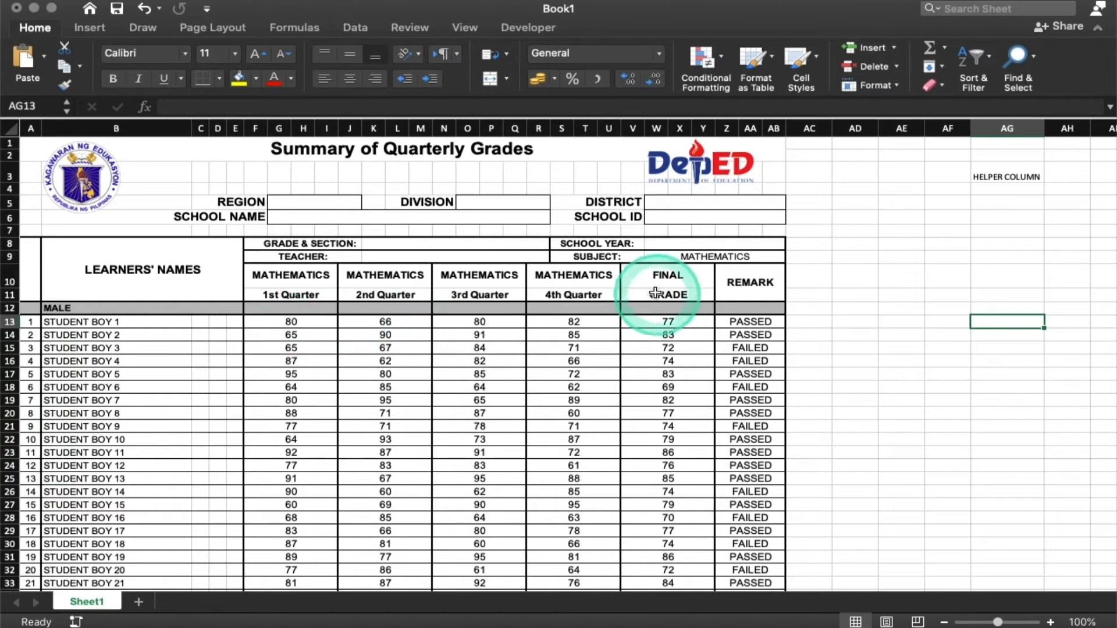
{"action": "type", "text": "=if"}
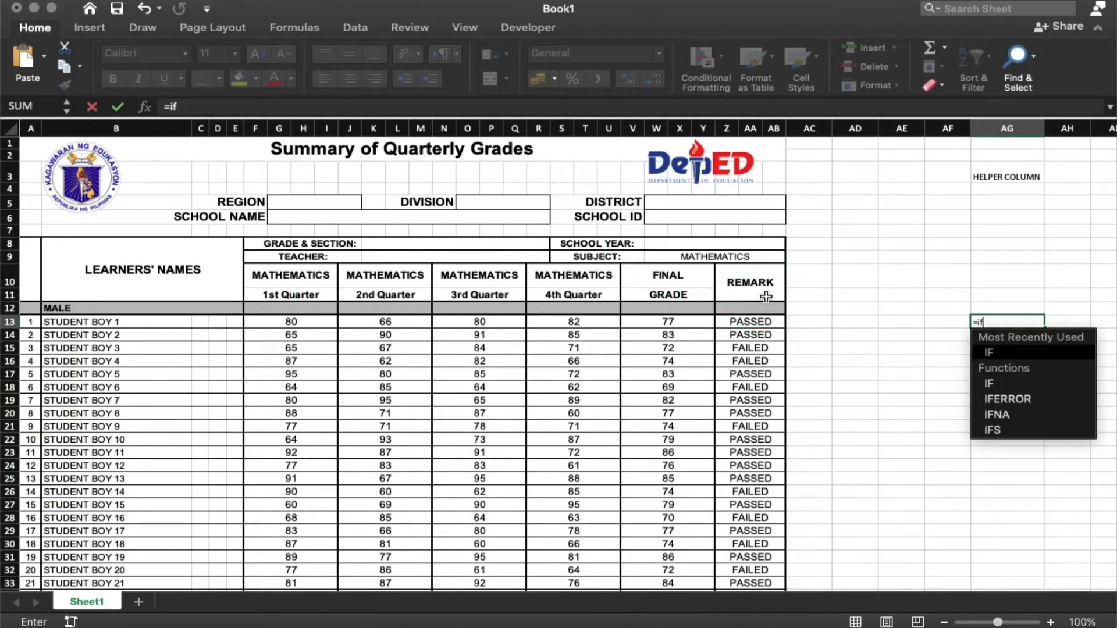
{"action": "key", "text": "Tab"}
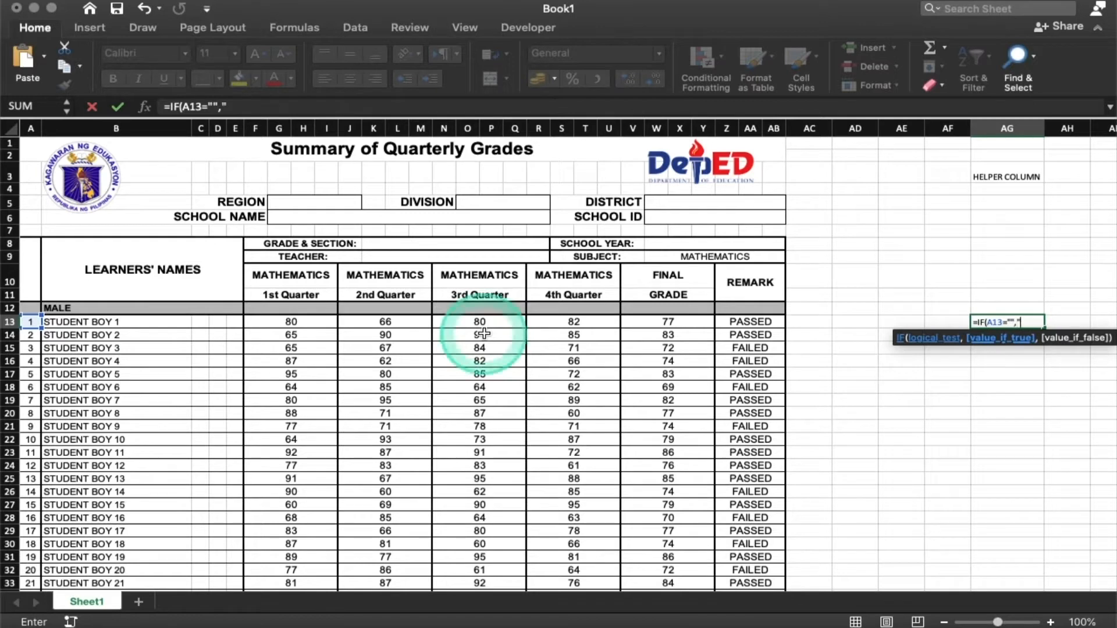
{"action": "type", "text": "=\"\",\"0\",\"1\""}
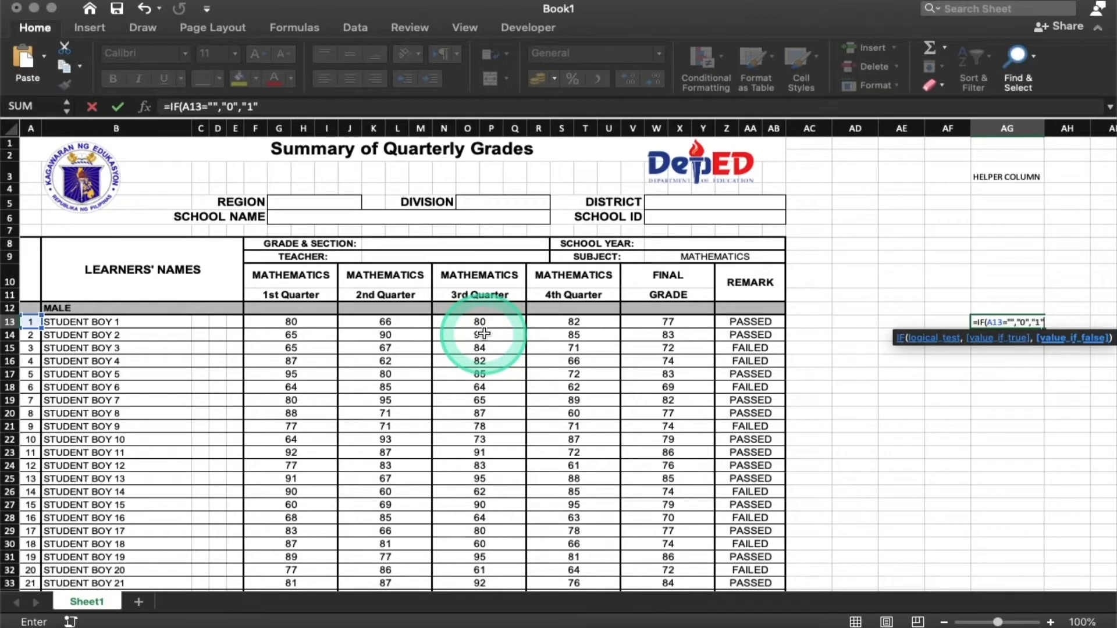
{"action": "left_click", "coordinate": [989, 324]}
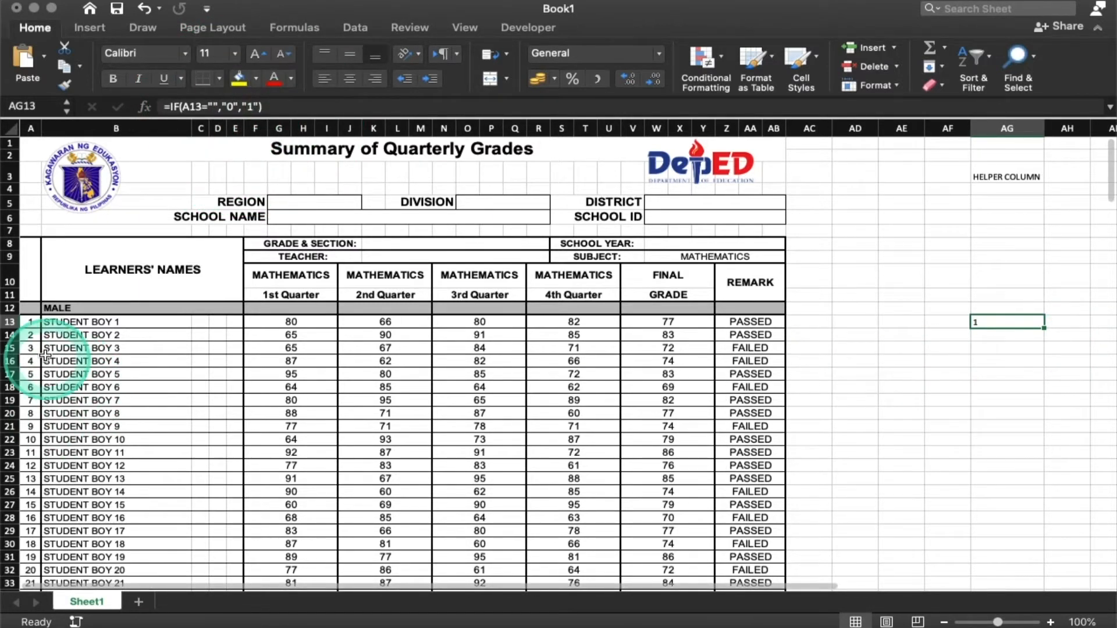
{"action": "left_click", "coordinate": [31, 324]}
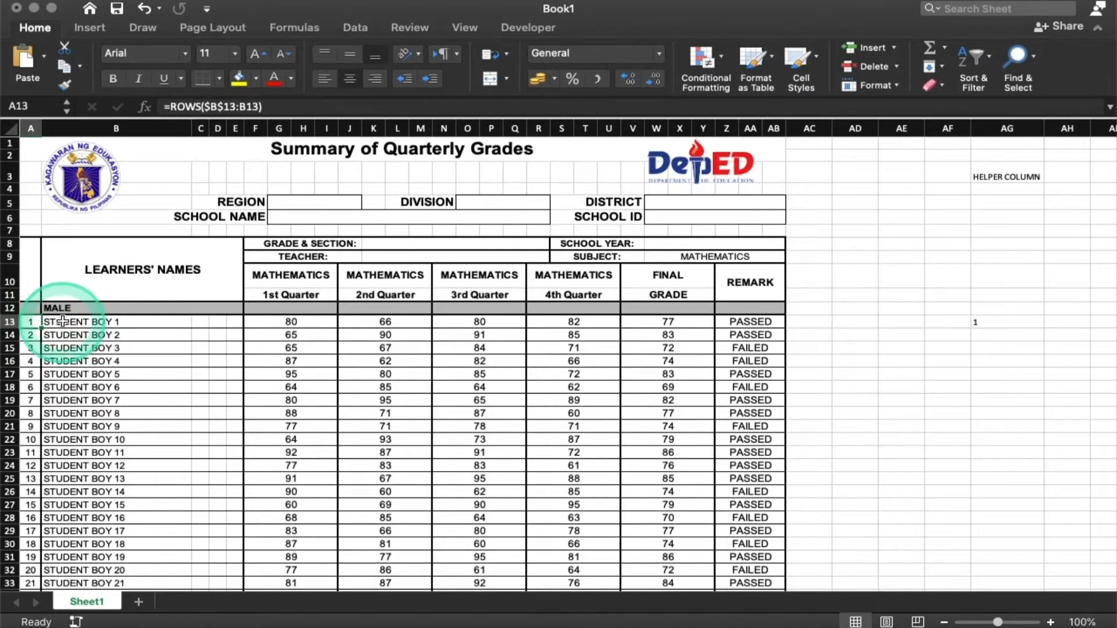
Step: Fill the AG13 formula down the helper column through AG112, the last row of the male section
{"action": "left_click", "coordinate": [1005, 321]}
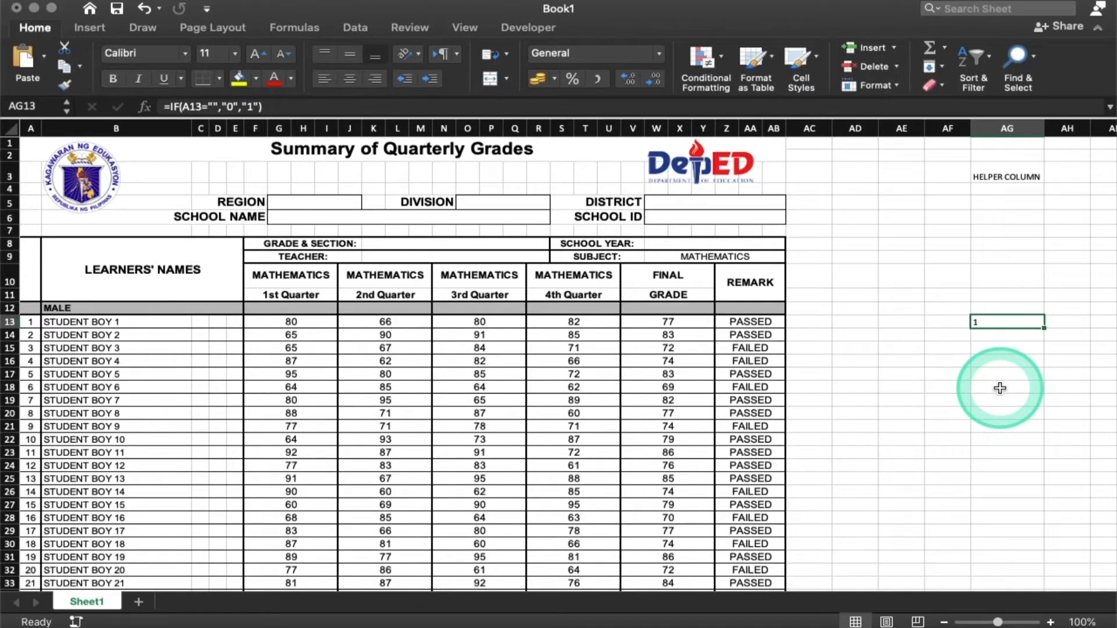
{"action": "scroll", "coordinate": [1000, 388], "scroll_direction": "down", "scroll_amount": 10}
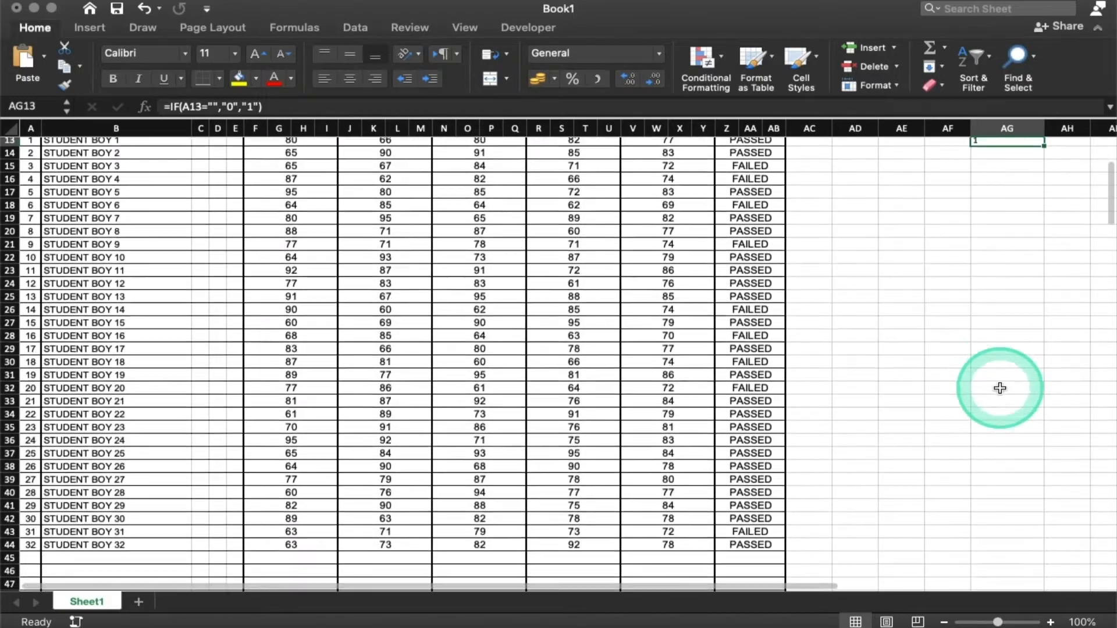
{"action": "scroll", "coordinate": [994, 493], "scroll_direction": "down", "scroll_amount": 12}
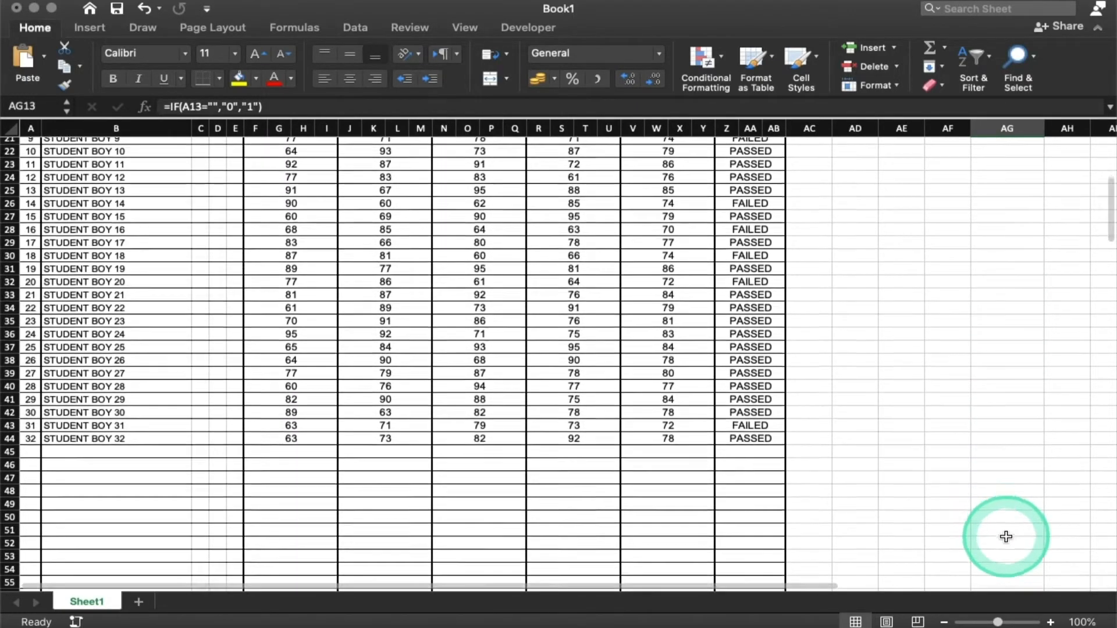
{"action": "scroll", "coordinate": [1006, 537], "scroll_direction": "down", "scroll_amount": 20}
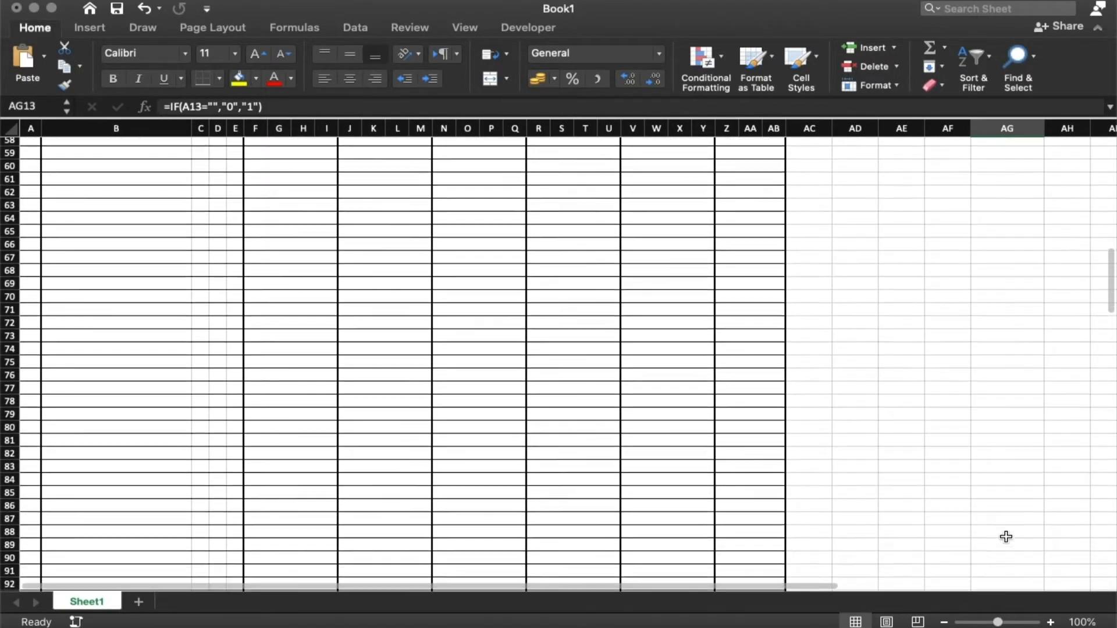
{"action": "scroll", "coordinate": [1006, 537], "scroll_direction": "down", "scroll_amount": 2}
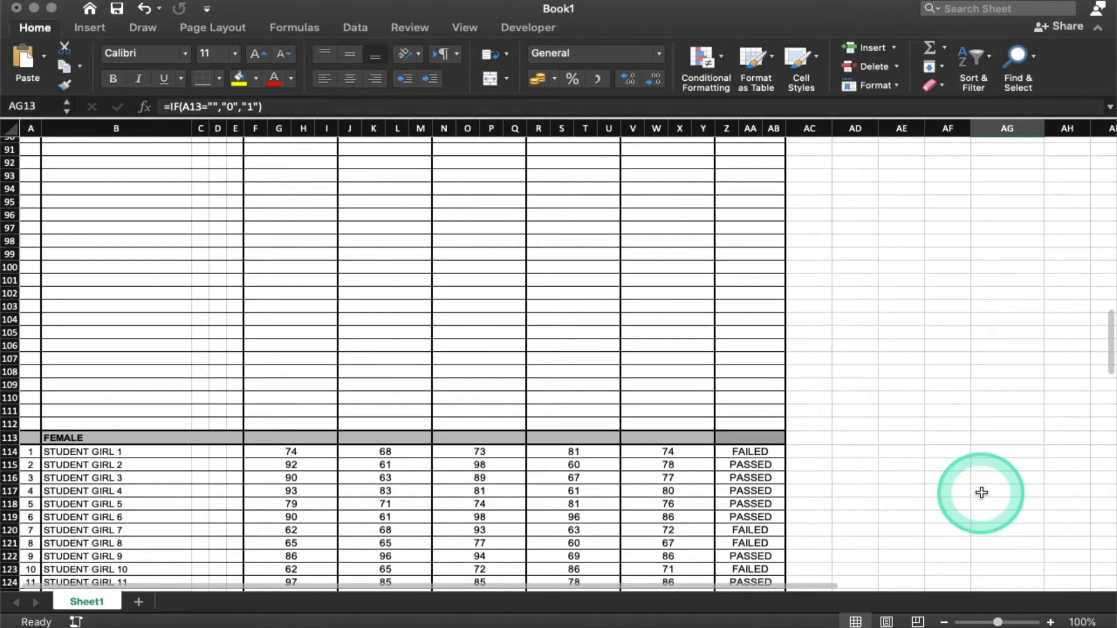
{"action": "left_click", "coordinate": [992, 423], "text": "shift"}
{"action": "key", "text": "ctrl+d"}
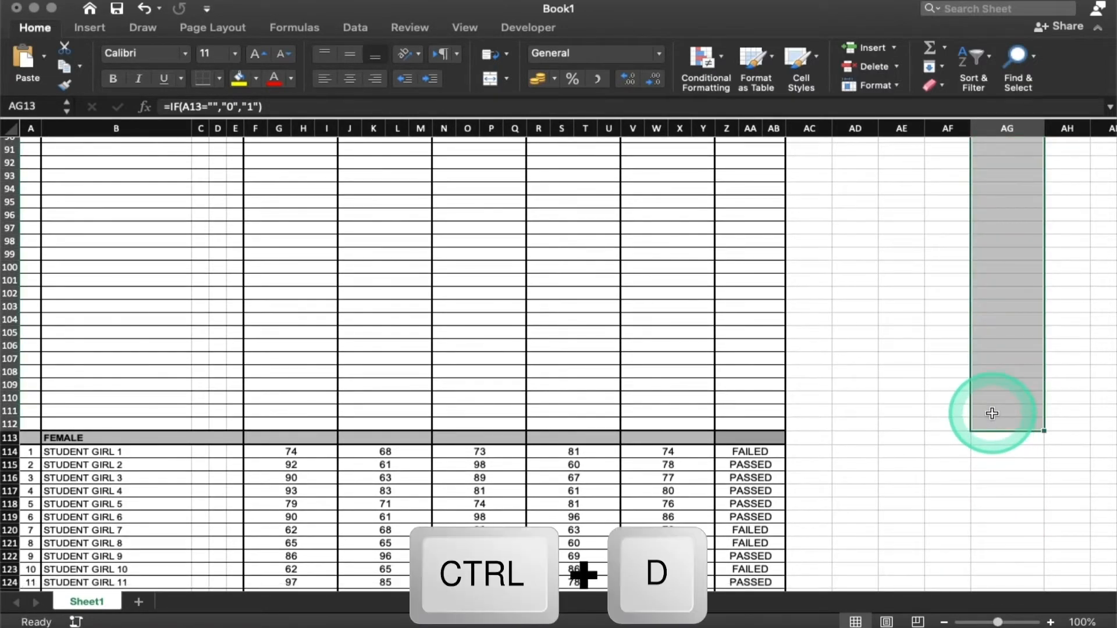
{"action": "scroll", "coordinate": [992, 419], "scroll_direction": "up", "scroll_amount": 10}
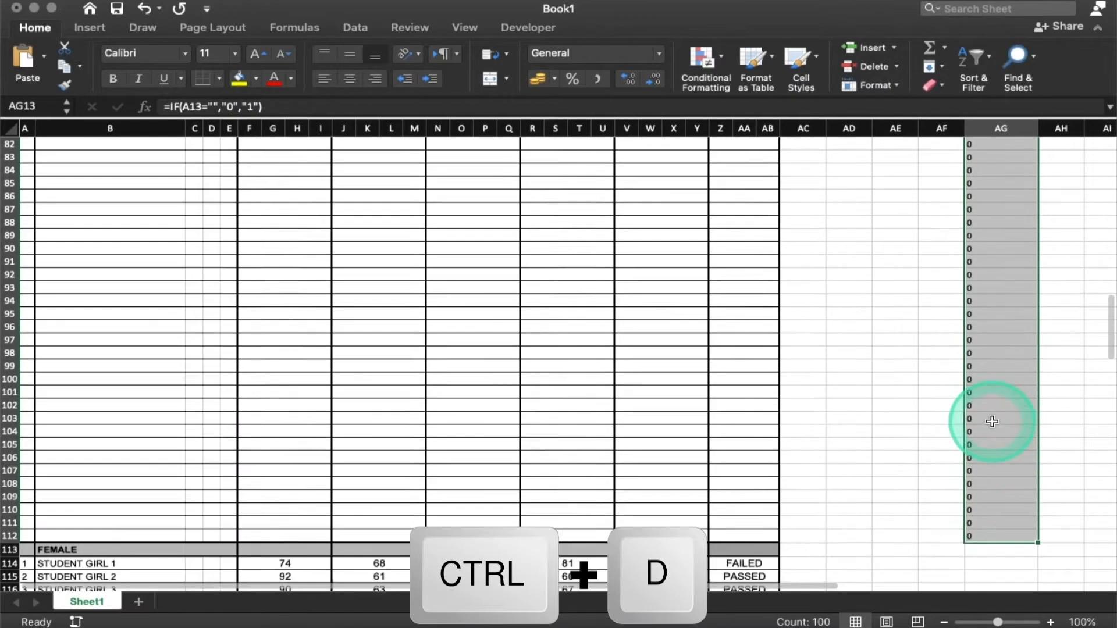
{"action": "scroll", "coordinate": [992, 421], "scroll_direction": "up", "scroll_amount": 15}
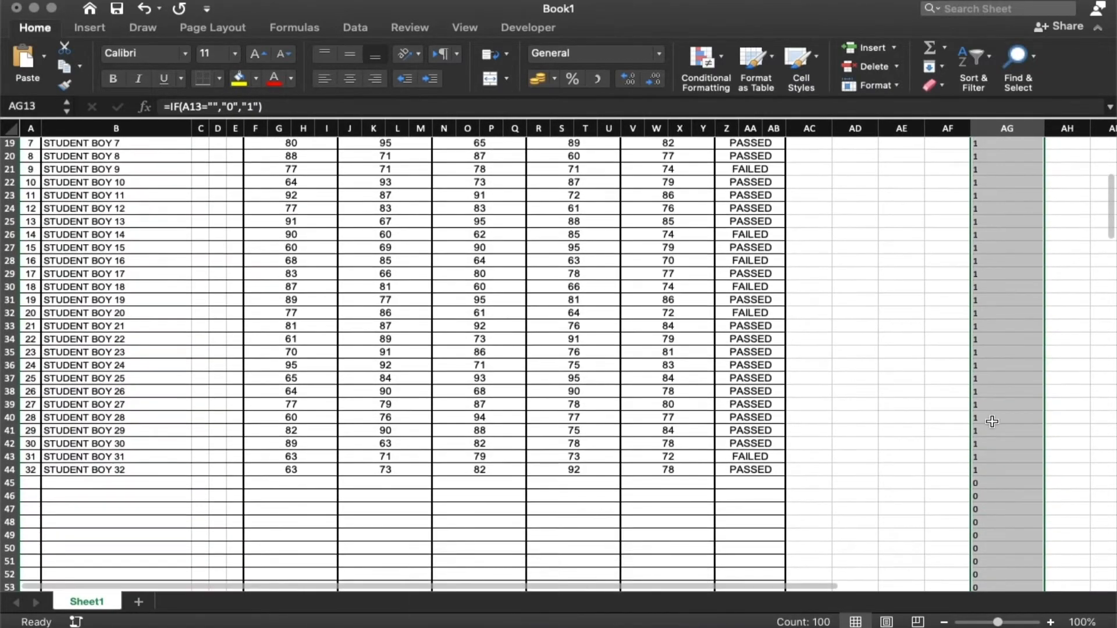
{"action": "scroll", "coordinate": [992, 421], "scroll_direction": "up", "scroll_amount": 1}
Step: Copy the helper formula from AG112 into AG114, beside the first student of the female section
{"action": "scroll", "coordinate": [992, 421], "scroll_direction": "down", "scroll_amount": 5}
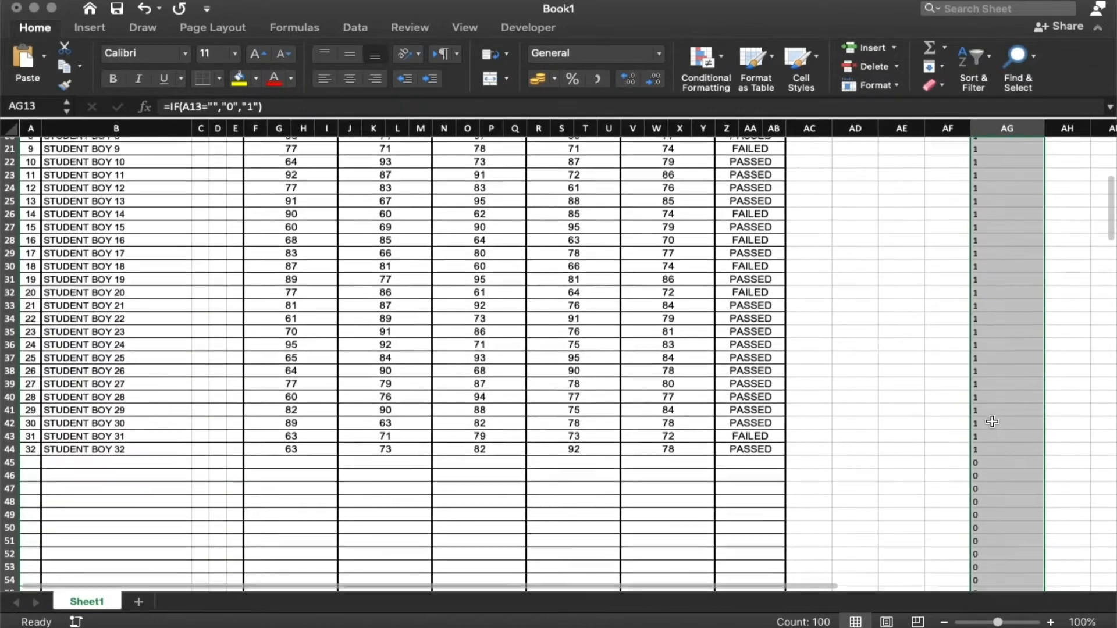
{"action": "scroll", "coordinate": [927, 436], "scroll_direction": "down", "scroll_amount": 20}
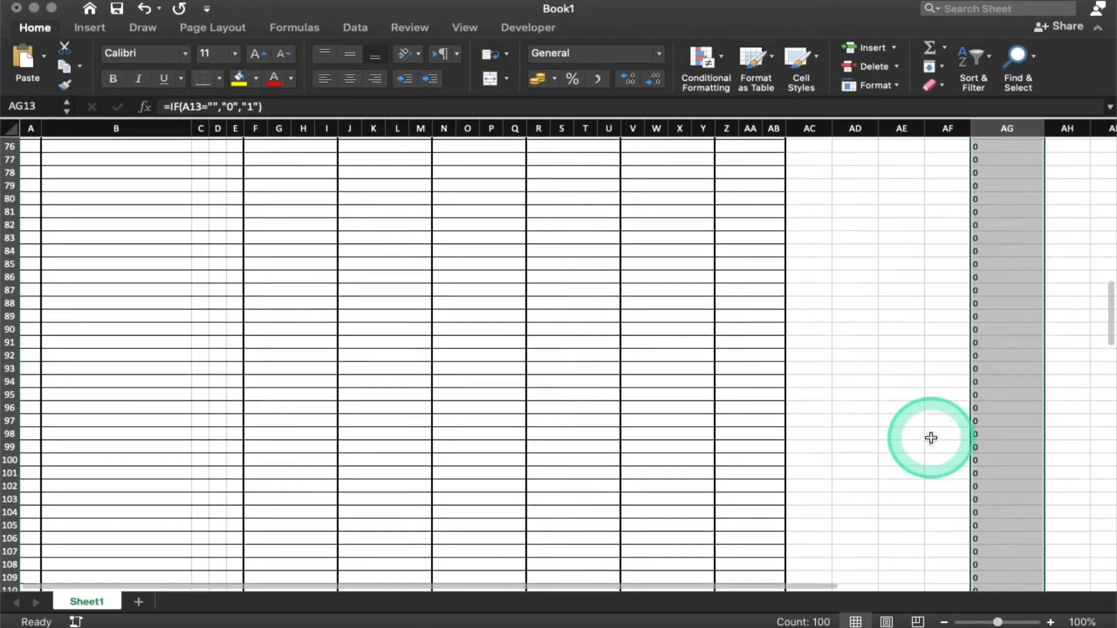
{"action": "left_click", "coordinate": [989, 391]}
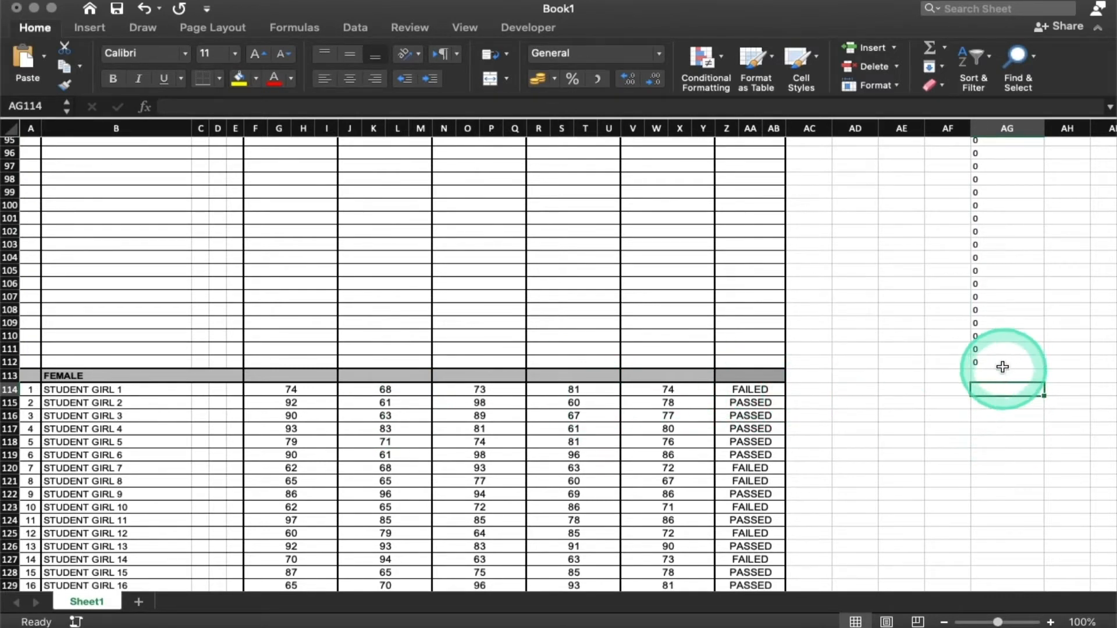
{"action": "key", "text": "super+c"}
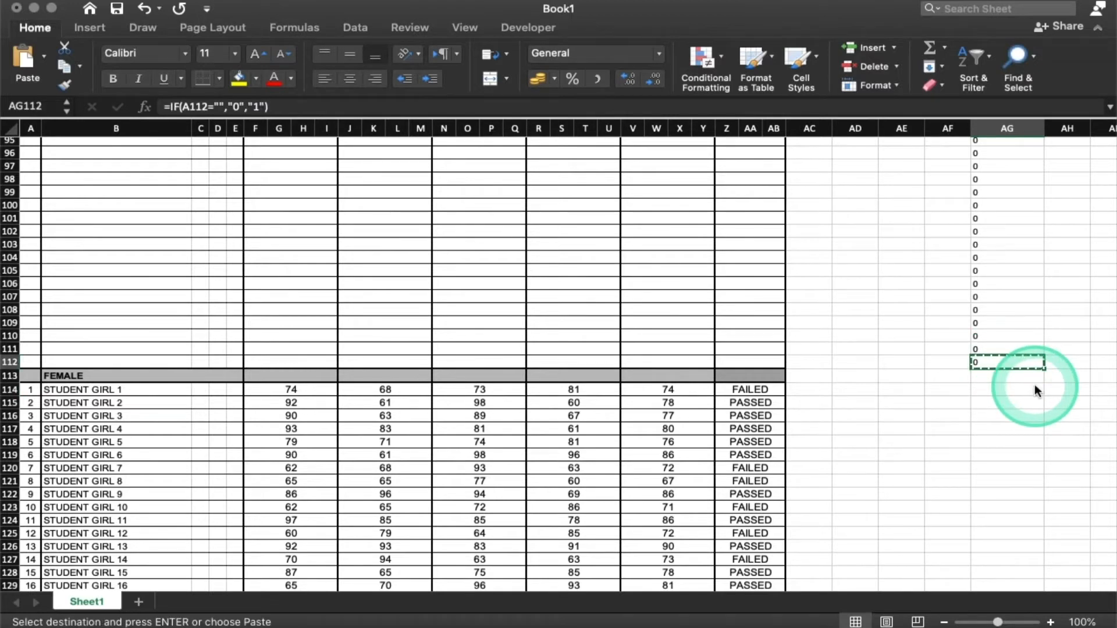
{"action": "left_click", "coordinate": [999, 394]}
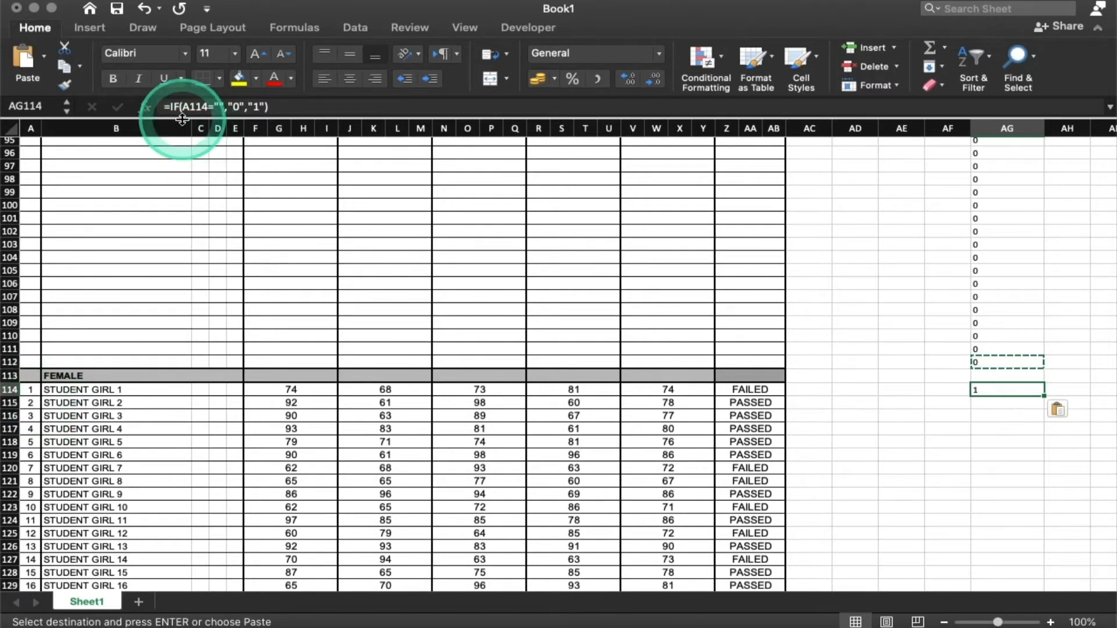
{"action": "key", "text": "Escape"}
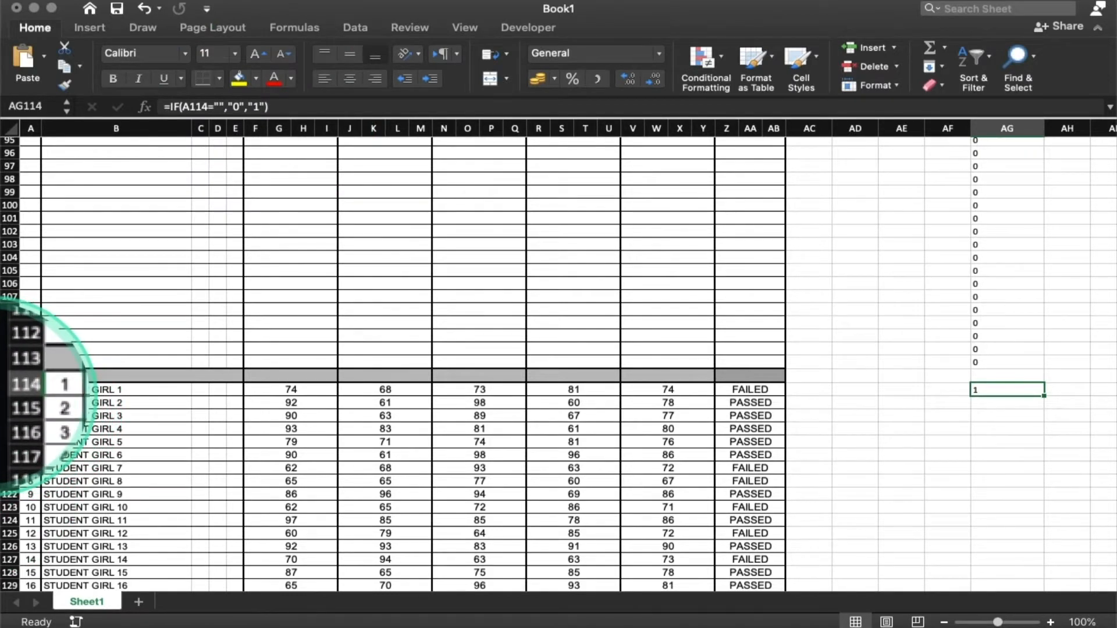
Step: Fill the AG114 formula down through AG213, the last row of the female section
{"action": "scroll", "coordinate": [867, 469], "scroll_direction": "down", "scroll_amount": 17}
{"action": "scroll", "coordinate": [866, 469], "scroll_direction": "down", "scroll_amount": 20}
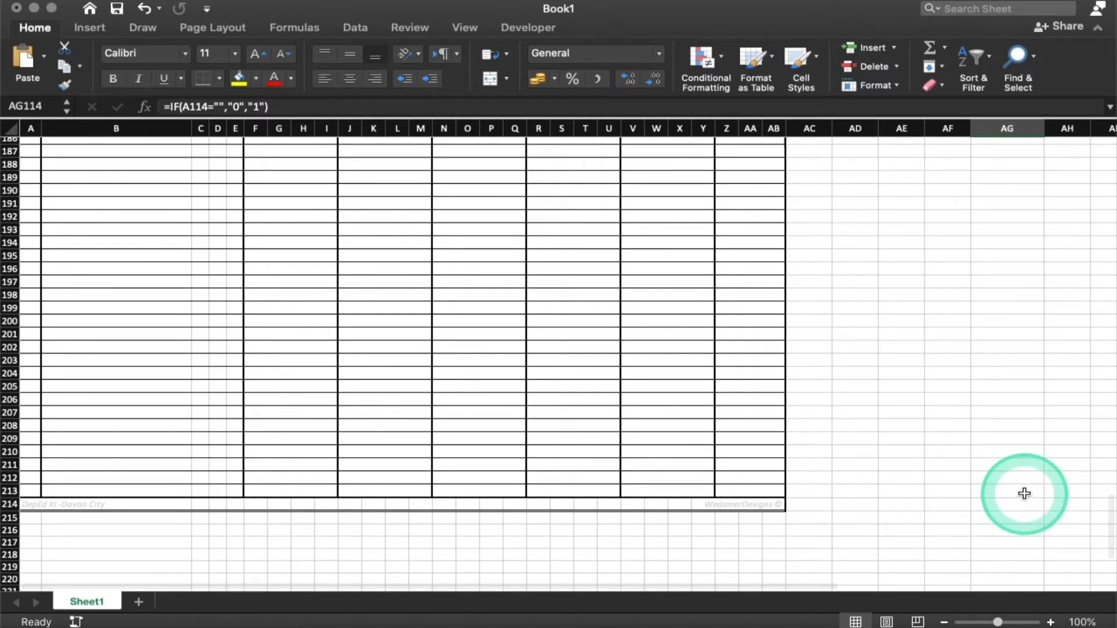
{"action": "left_click", "coordinate": [1024, 493], "text": "shift"}
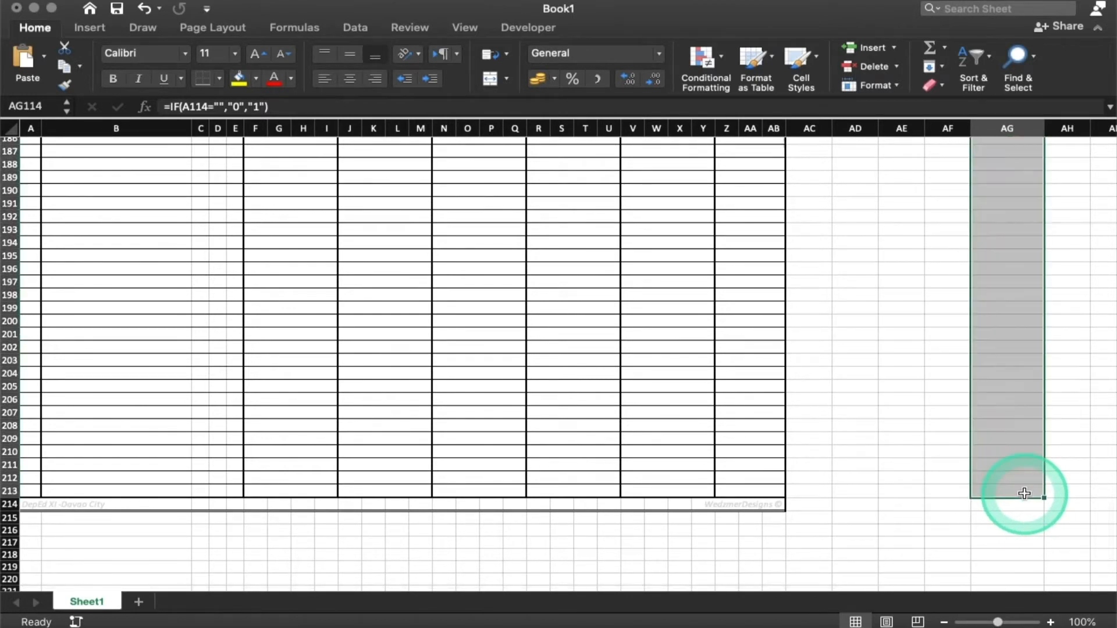
{"action": "key", "text": "ctrl+d"}
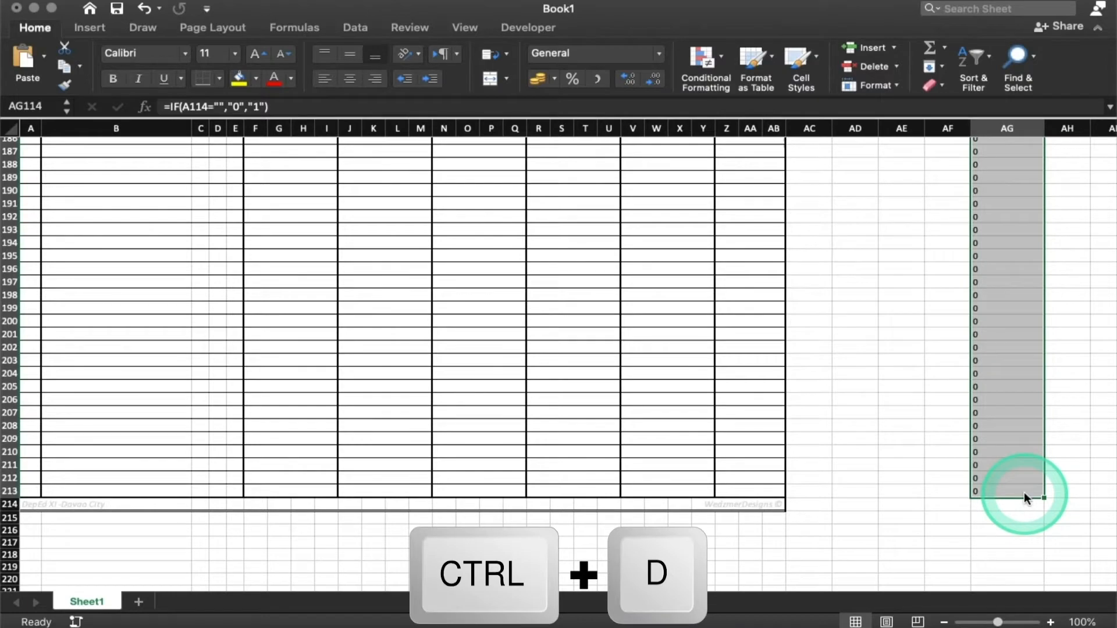
{"action": "scroll", "coordinate": [835, 420], "scroll_direction": "up", "scroll_amount": 20}
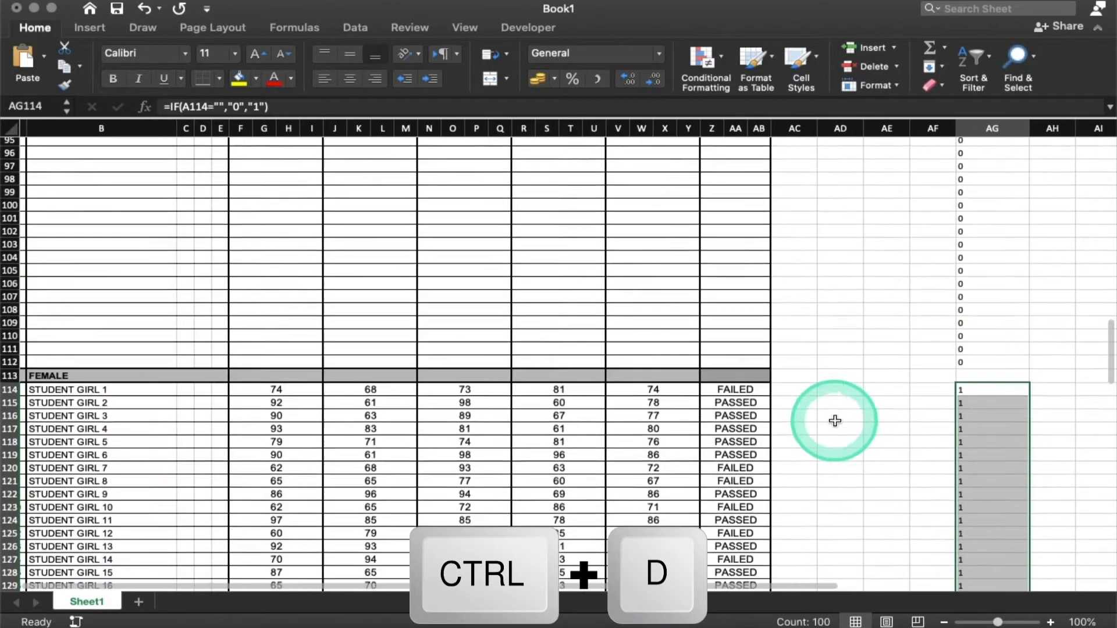
Step: Enter the heading REMARKS HELPER in AH3, beside the HELPER COLUMN heading
{"action": "scroll", "coordinate": [835, 421], "scroll_direction": "left", "scroll_amount": 2}
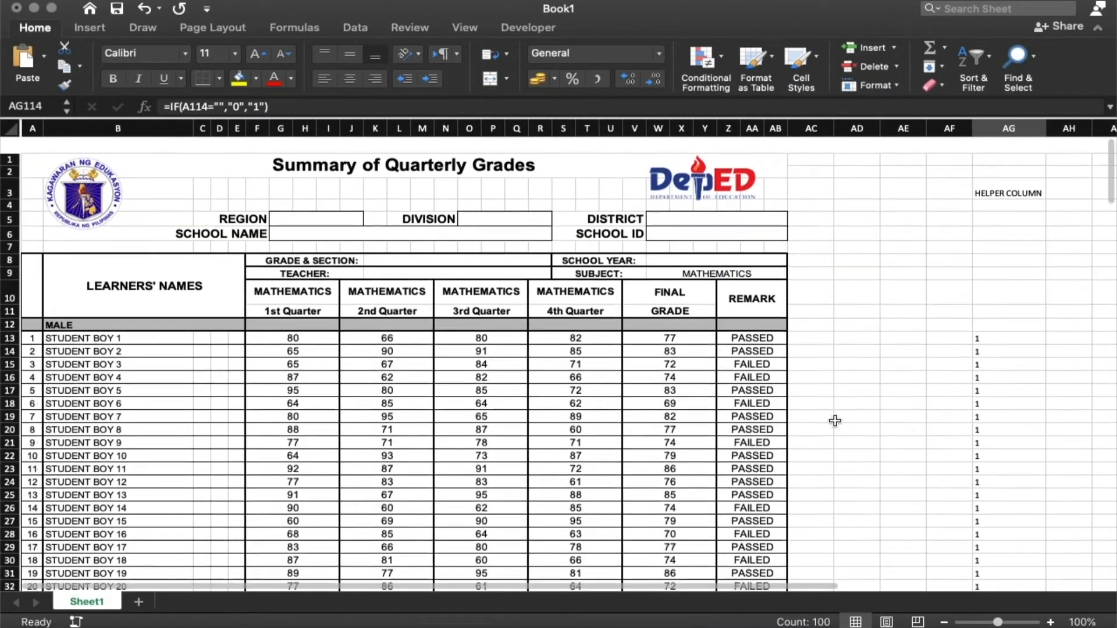
{"action": "scroll", "coordinate": [834, 421], "scroll_direction": "down", "scroll_amount": 3}
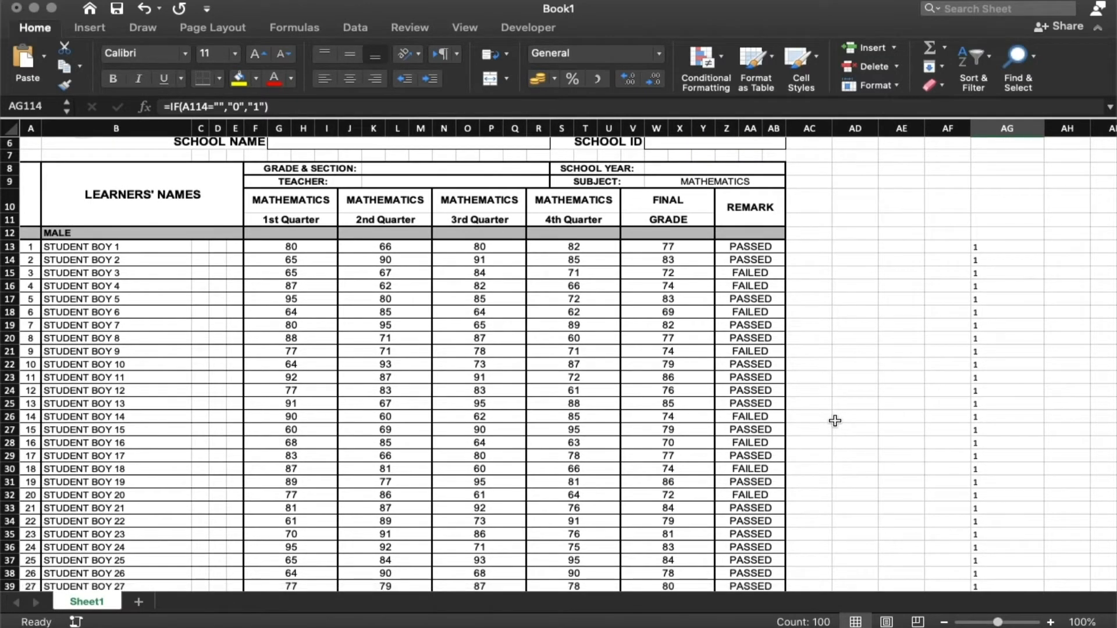
{"action": "scroll", "coordinate": [765, 259], "scroll_direction": "up", "scroll_amount": 3}
{"action": "scroll", "coordinate": [766, 260], "scroll_direction": "right", "scroll_amount": 1}
{"action": "left_click", "coordinate": [1036, 322]}
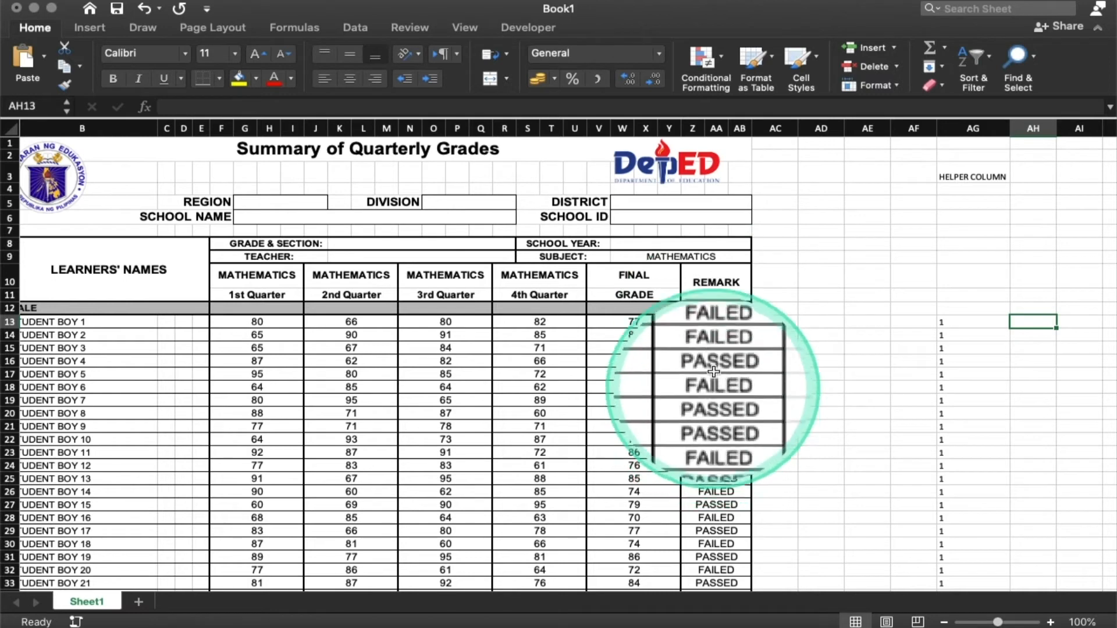
{"action": "left_click", "coordinate": [1041, 171]}
{"action": "type", "text": "REMAK"}
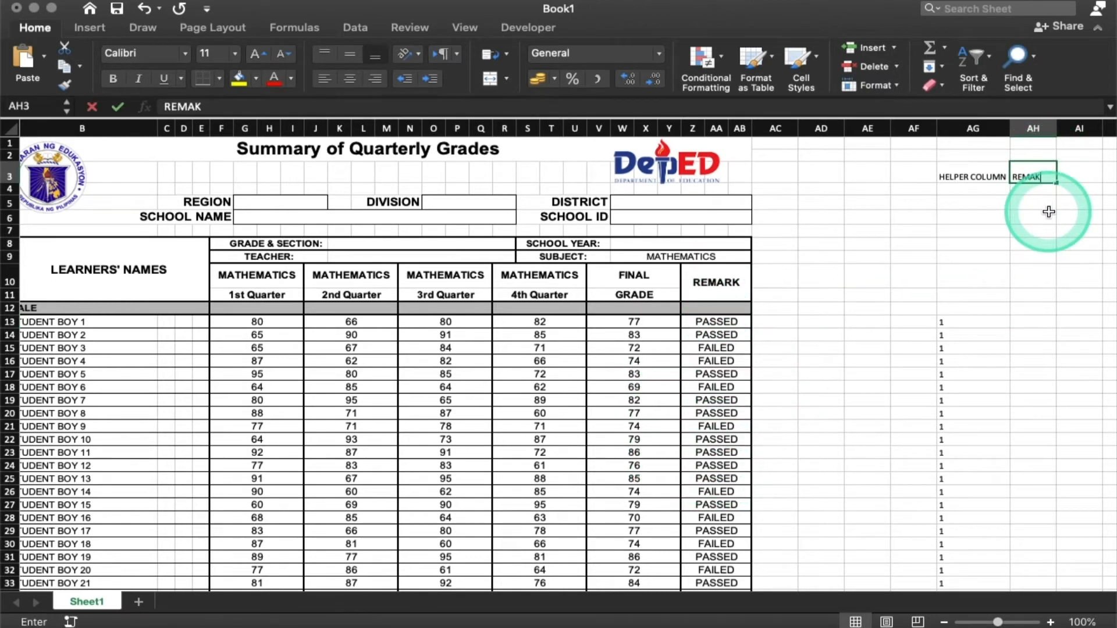
{"action": "key", "text": "BackSpace"}
{"action": "type", "text": "RKS HELPER"}
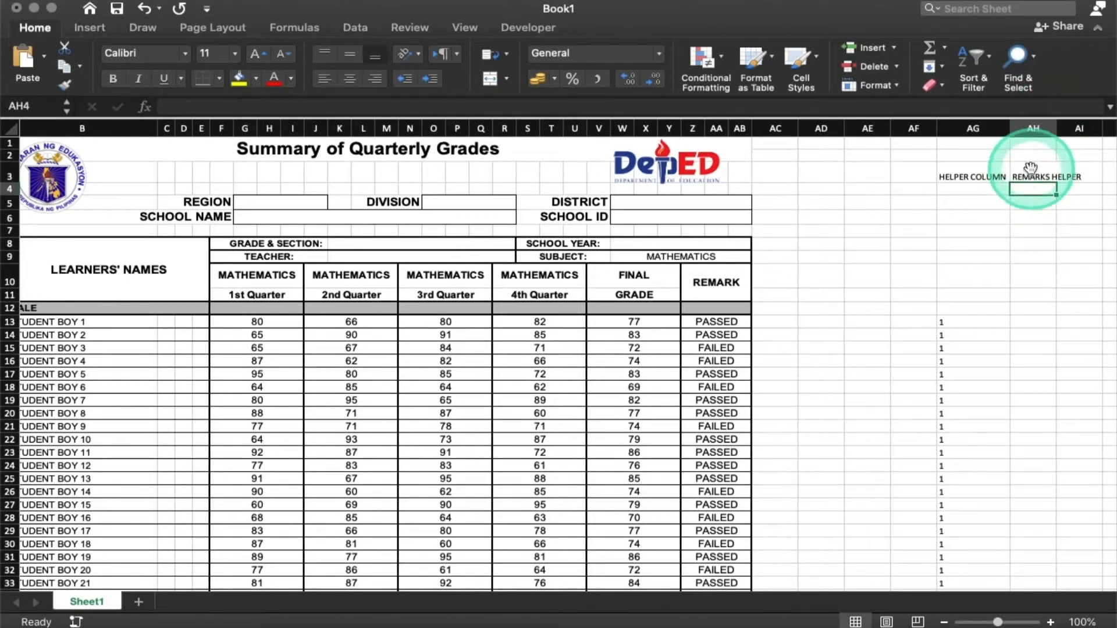
Step: Fill the whole of column AG with yellow and the whole of column AH with light green
{"action": "left_click", "coordinate": [985, 130]}
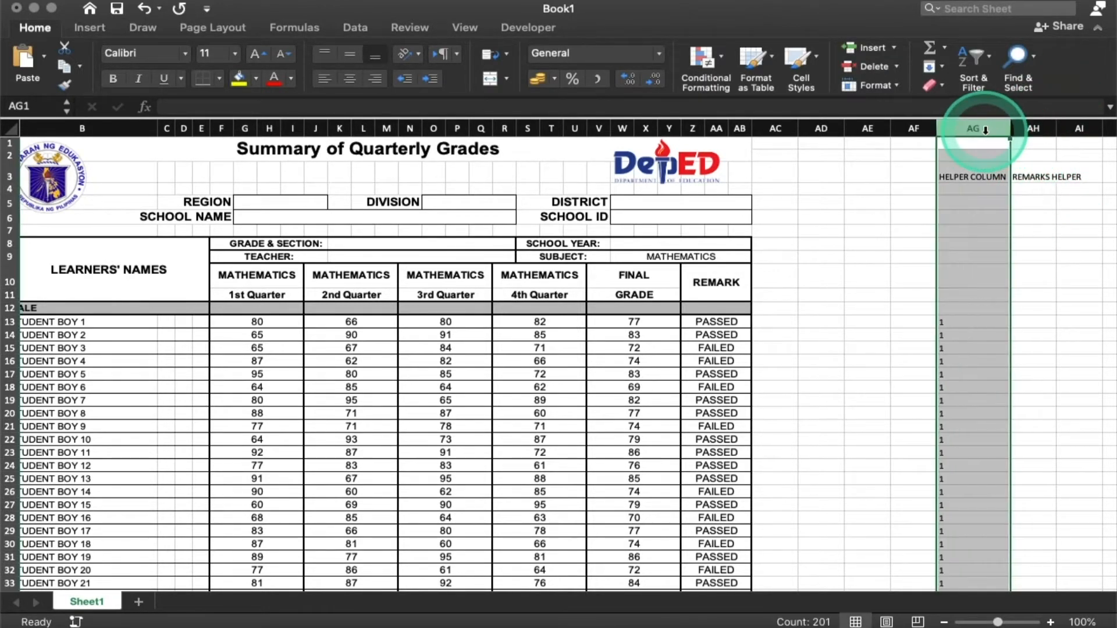
{"action": "left_click", "coordinate": [232, 78]}
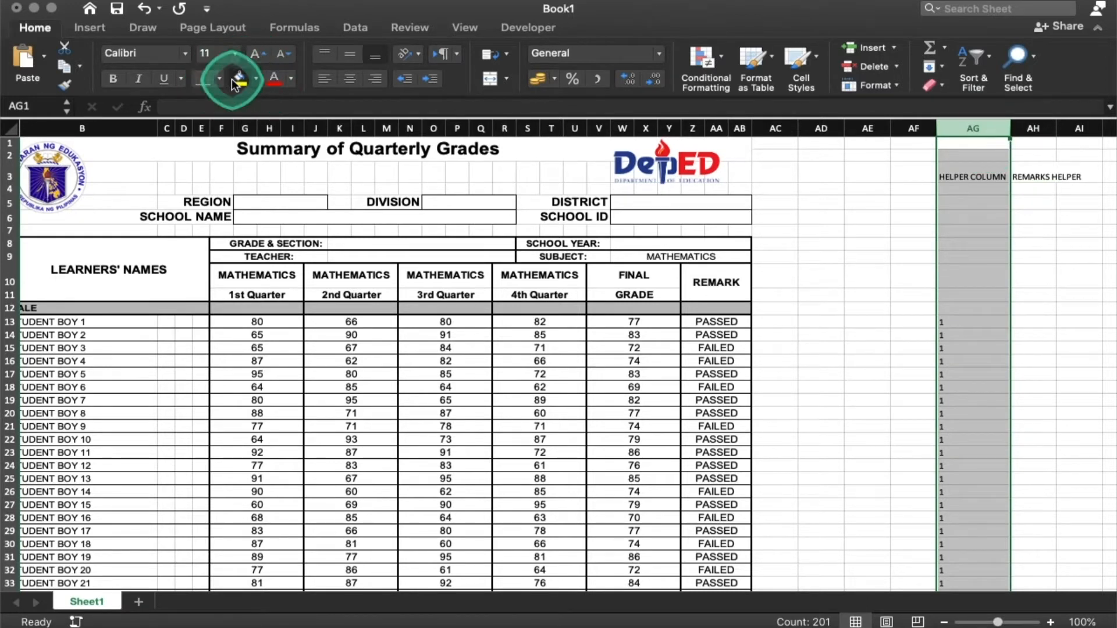
{"action": "left_click", "coordinate": [1034, 128]}
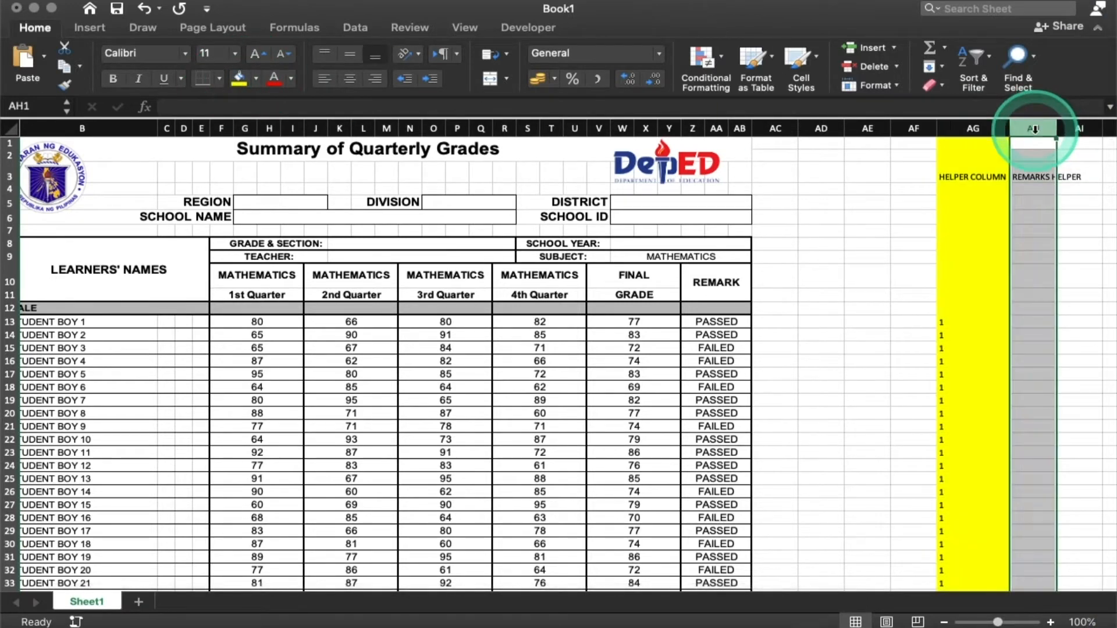
{"action": "left_click", "coordinate": [257, 81]}
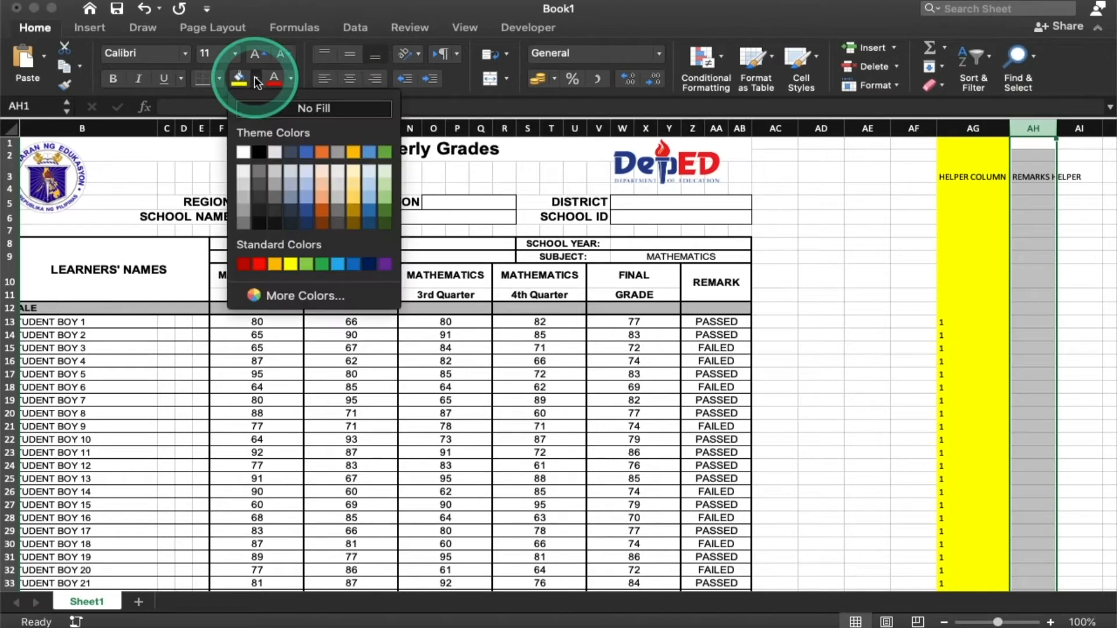
{"action": "left_click", "coordinate": [306, 262]}
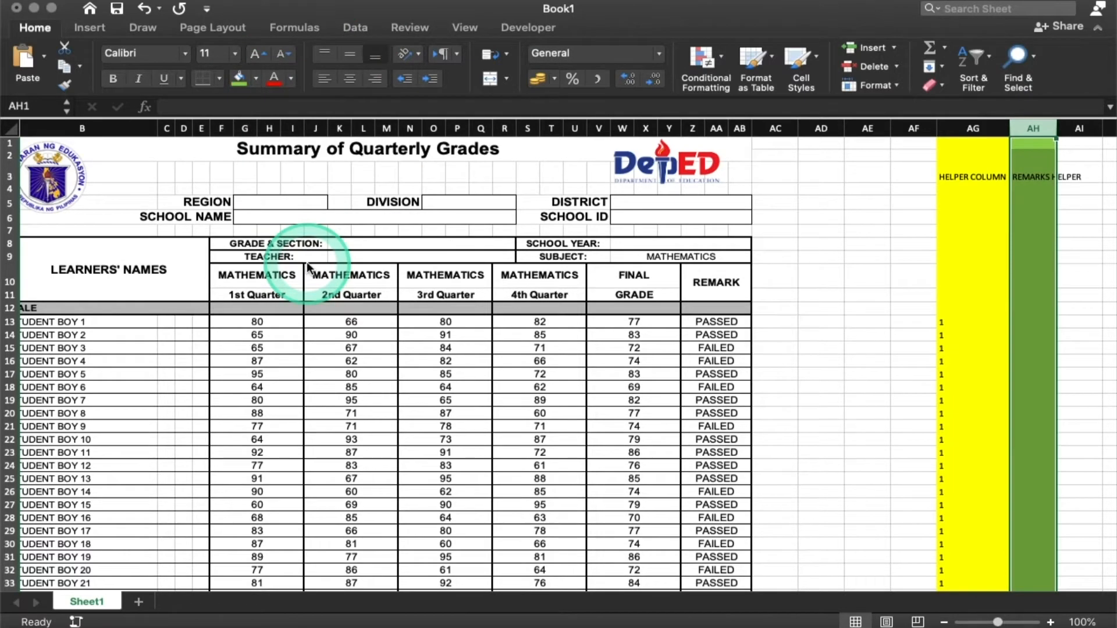
Step: Enter the formula =IF(Z13="FAILED","0","1") in AH13, beside the first male student's helper value
{"action": "left_click", "coordinate": [1032, 327]}
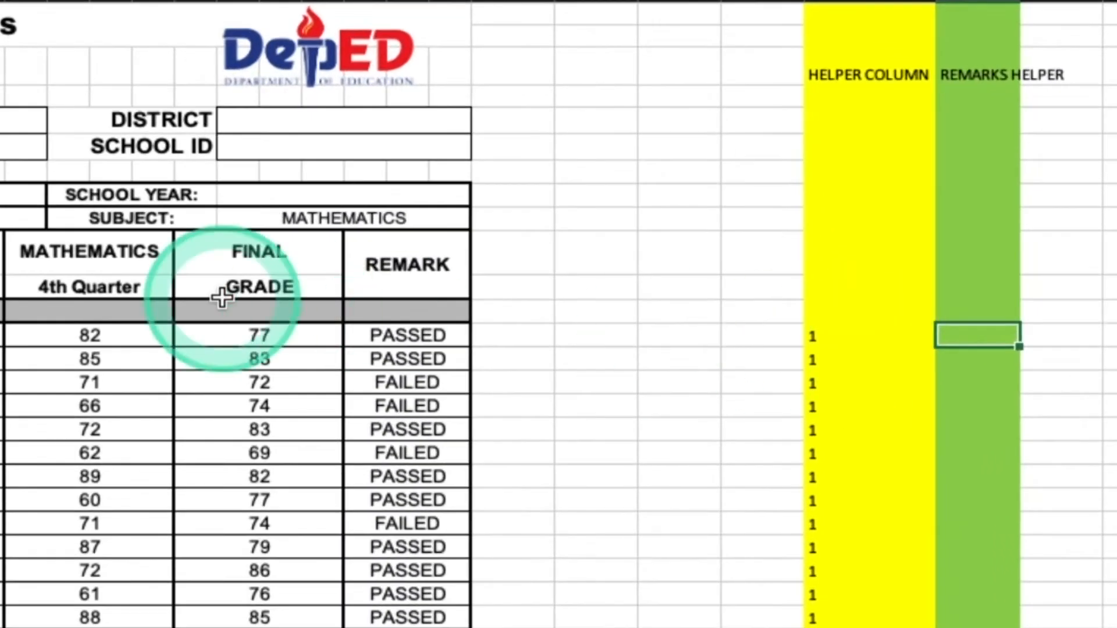
{"action": "type", "text": "if"}
{"action": "key", "text": "Tab"}
{"action": "left_click", "coordinate": [397, 335]}
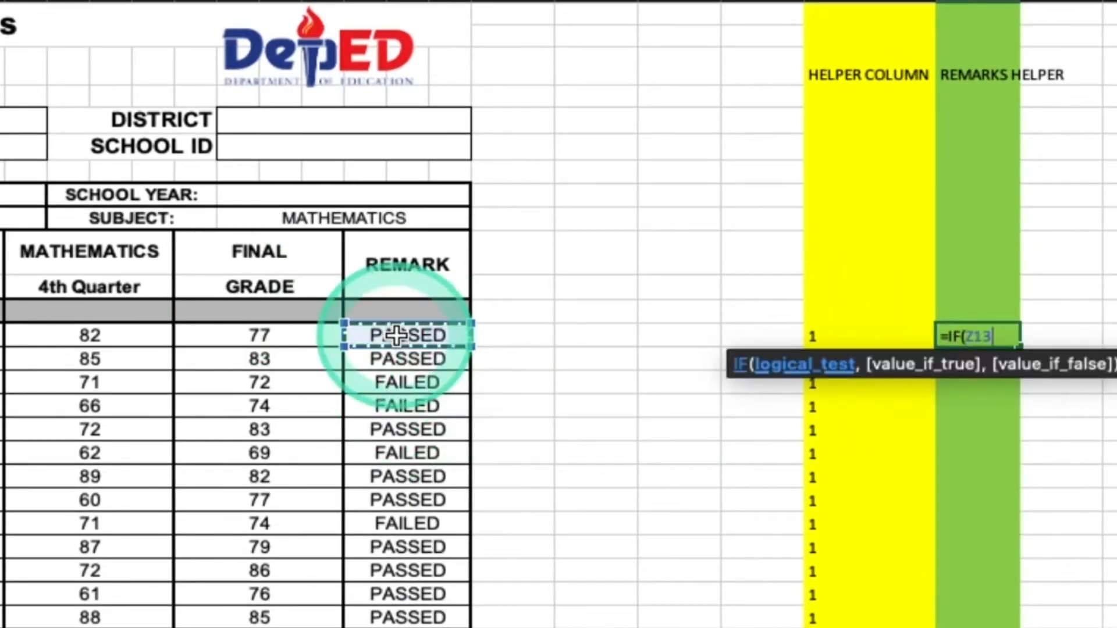
{"action": "type", "text": "=\"FAILED"}
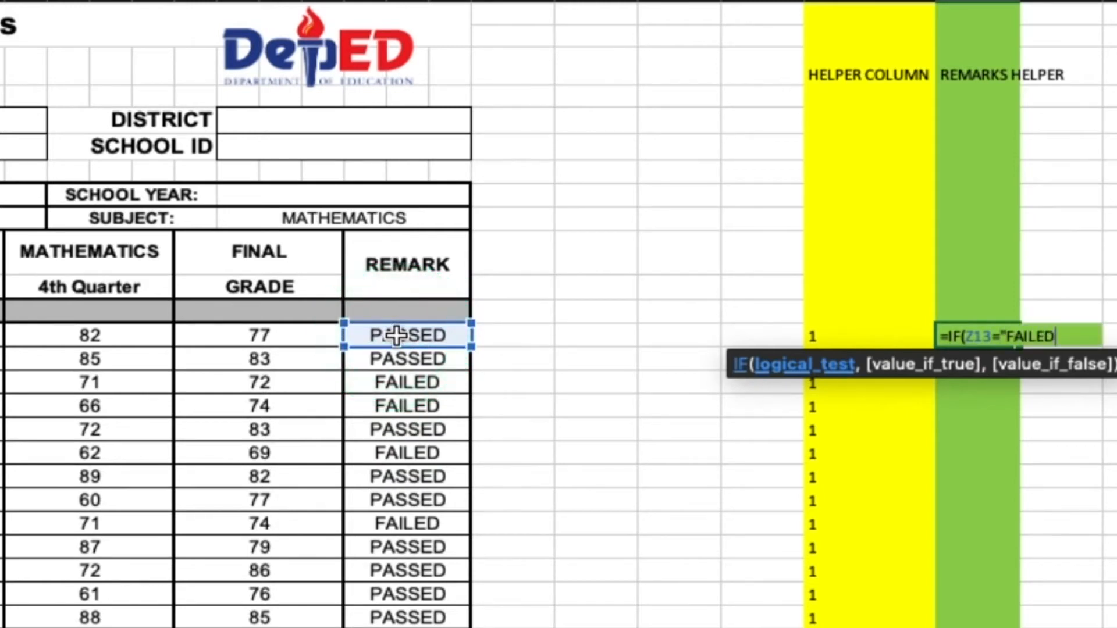
{"action": "type", "text": "\""}
{"action": "type", "text": ",\"0"}
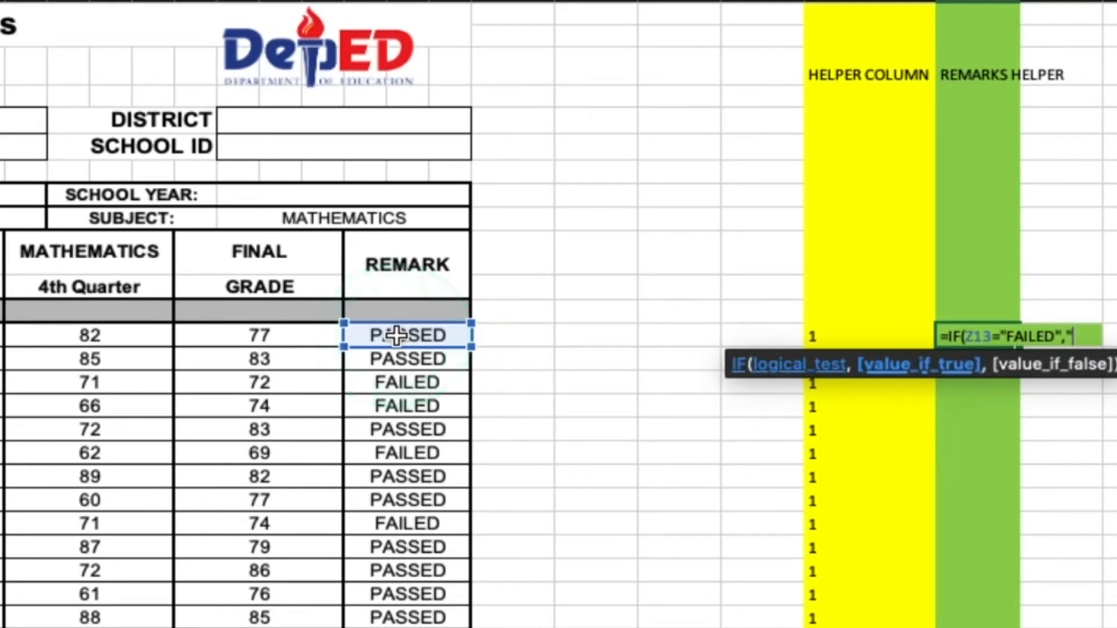
{"action": "type", "text": "\","}
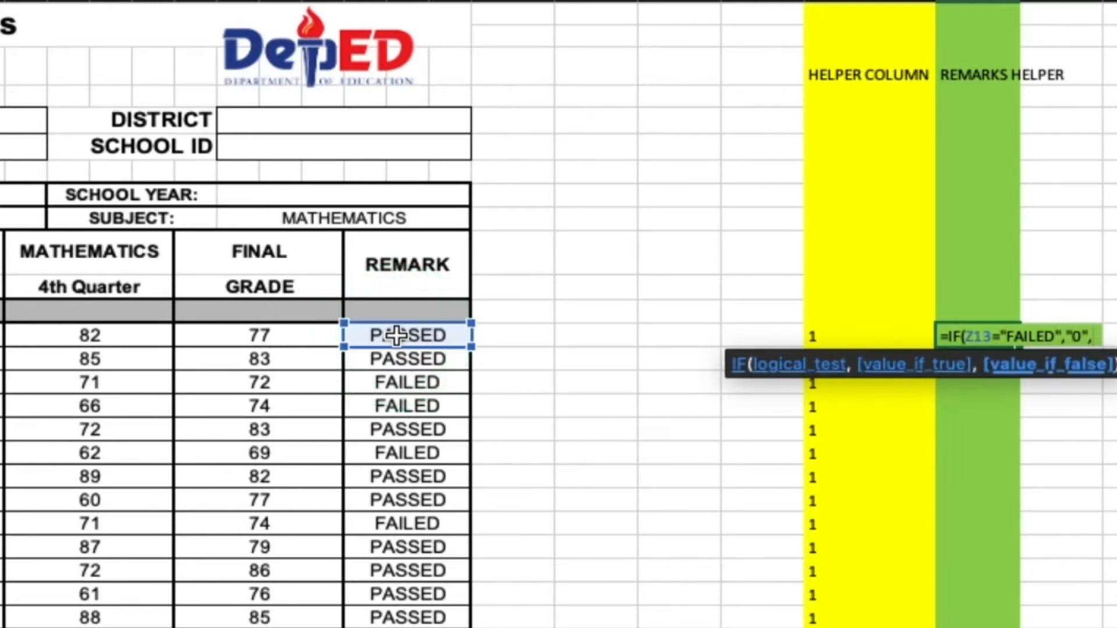
{"action": "left_click", "coordinate": [396, 335]}
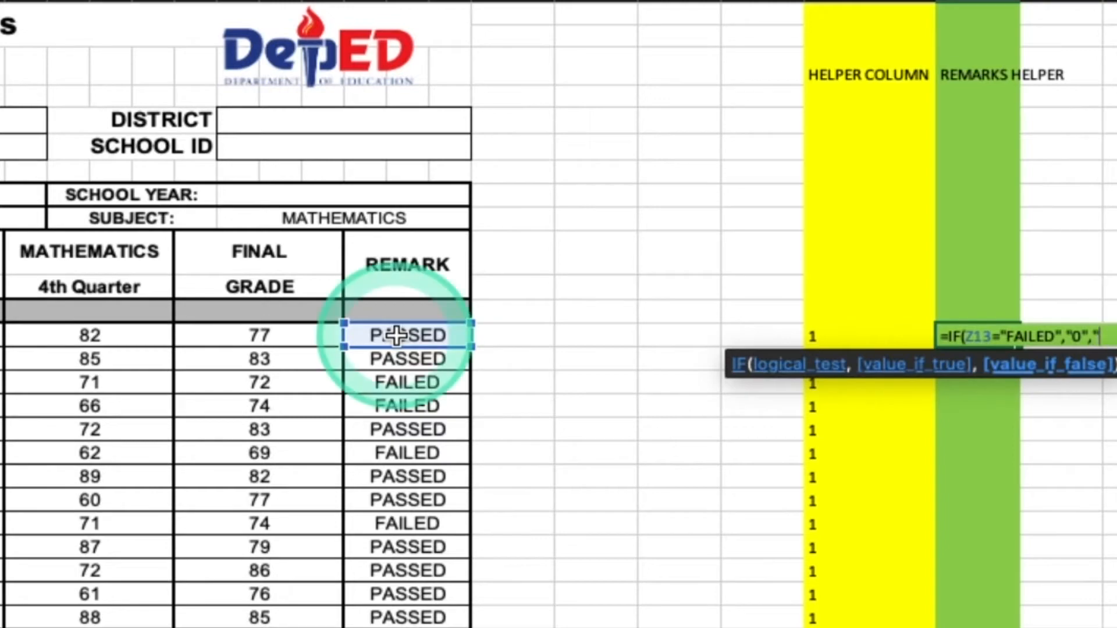
{"action": "type", "text": "\"1\")"}
{"action": "key", "text": "Return"}
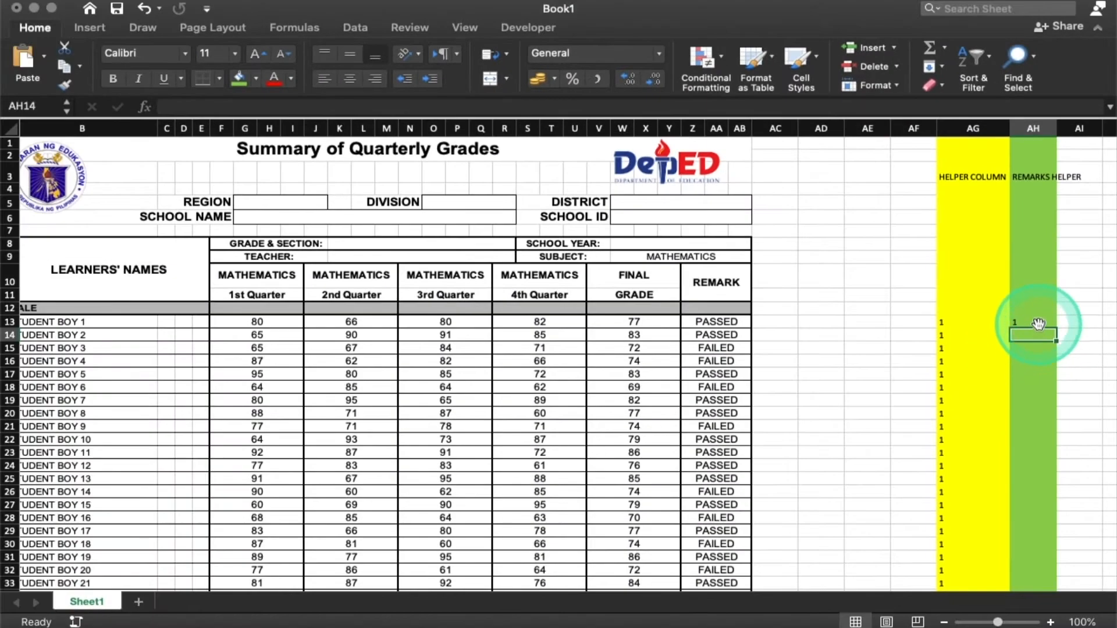
Step: Fill the AH13 formula down the remarks helper column through AH112, the last row of the male section
{"action": "left_click", "coordinate": [1038, 324]}
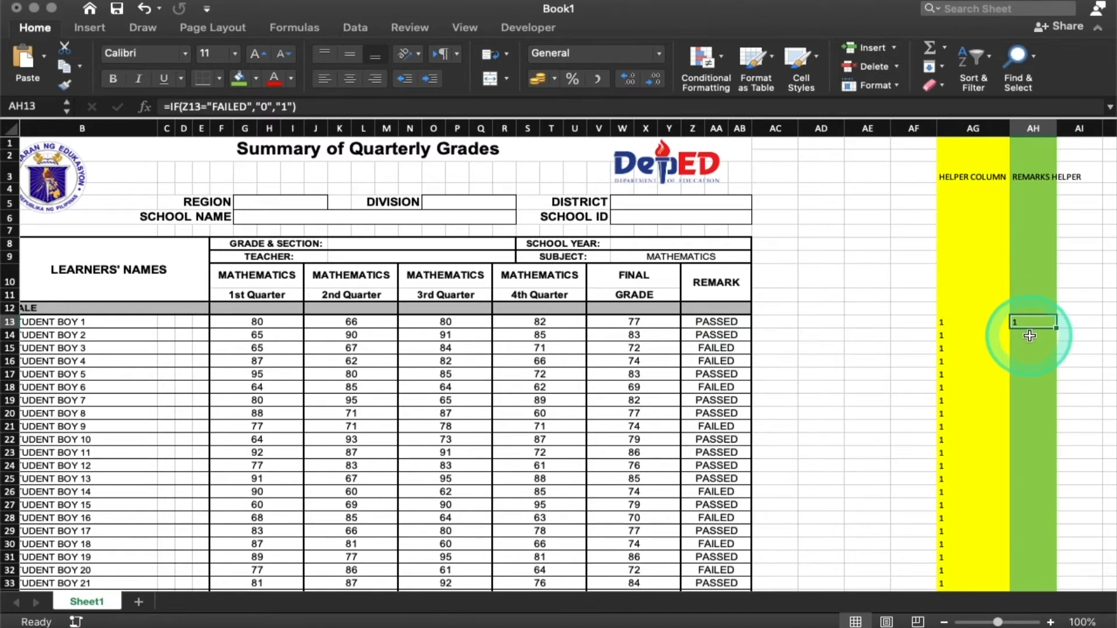
{"action": "scroll", "coordinate": [1026, 393], "scroll_direction": "down", "scroll_amount": 20}
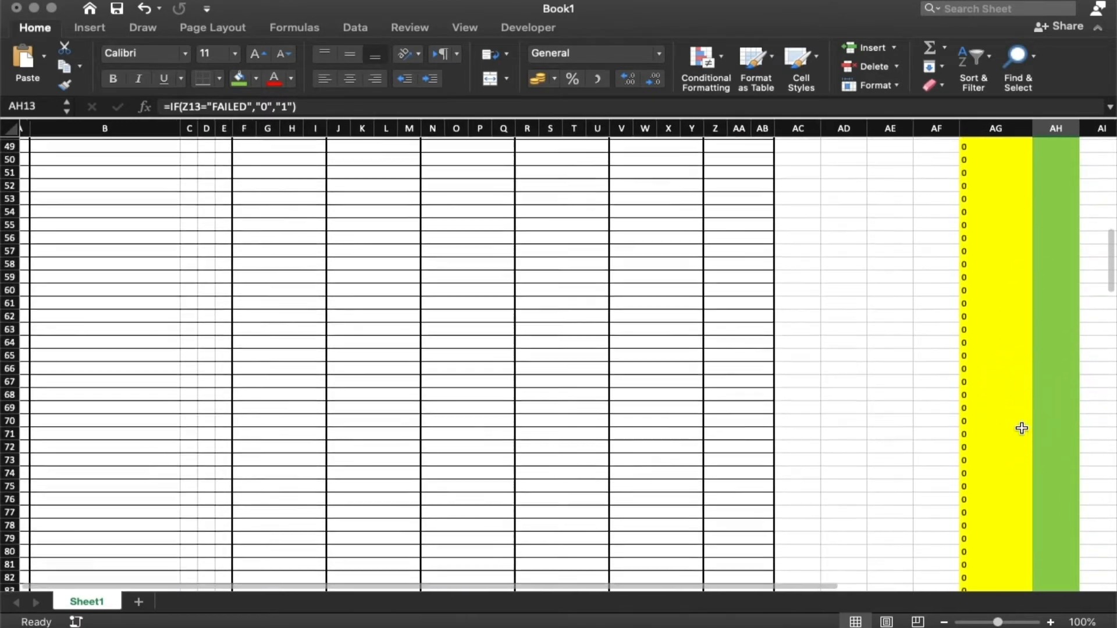
{"action": "scroll", "coordinate": [1022, 428], "scroll_direction": "down", "scroll_amount": 4}
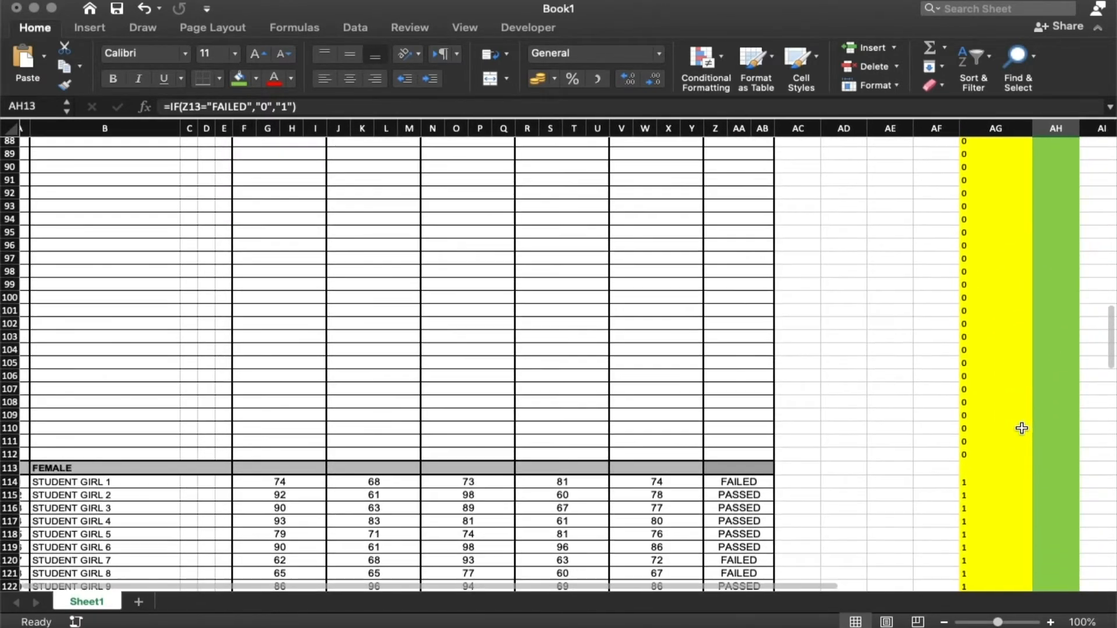
{"action": "left_click", "coordinate": [1055, 454], "text": "shift"}
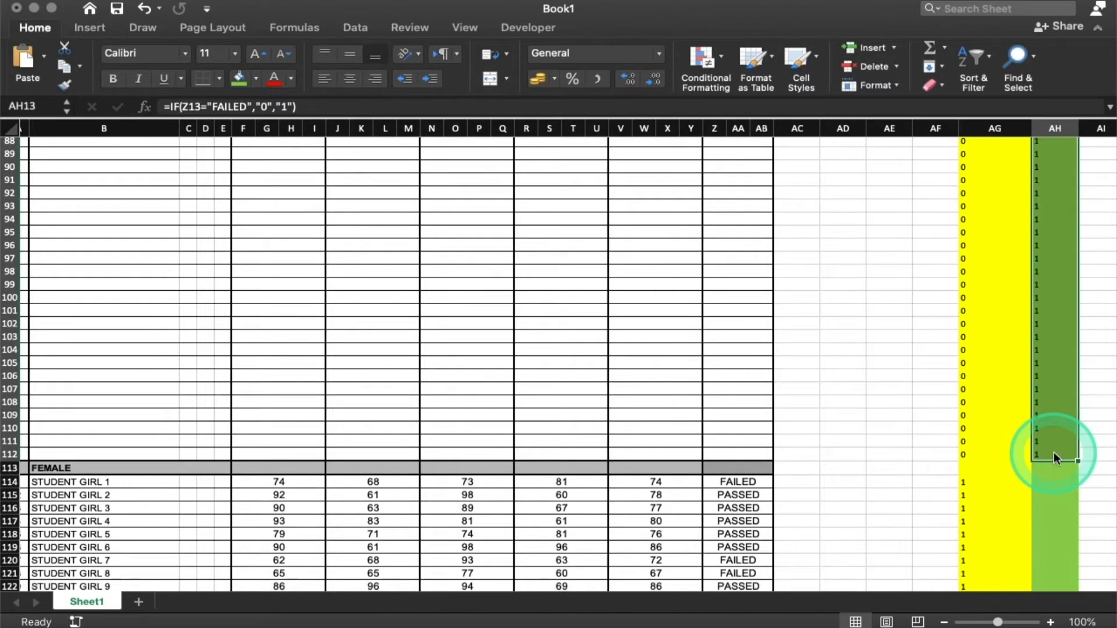
{"action": "key", "text": "ctrl+d"}
Step: Check the remarks helper results in the male section, including the AH45 formula and the blank remark cell Z45 it tests
{"action": "scroll", "coordinate": [1036, 458], "scroll_direction": "up", "scroll_amount": 20}
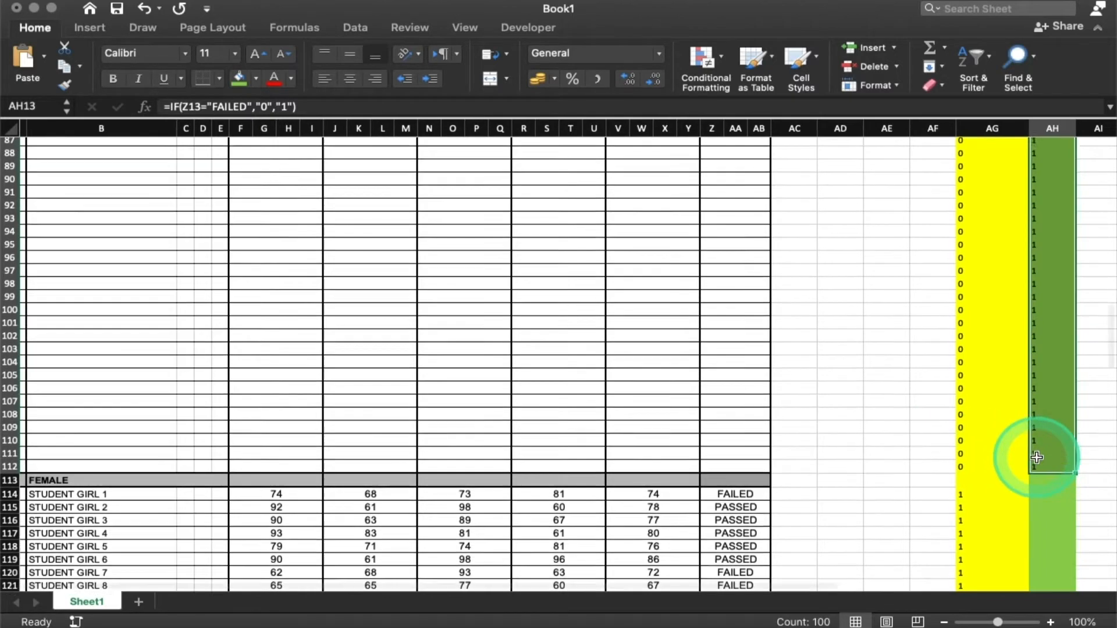
{"action": "scroll", "coordinate": [1037, 458], "scroll_direction": "down", "scroll_amount": 3}
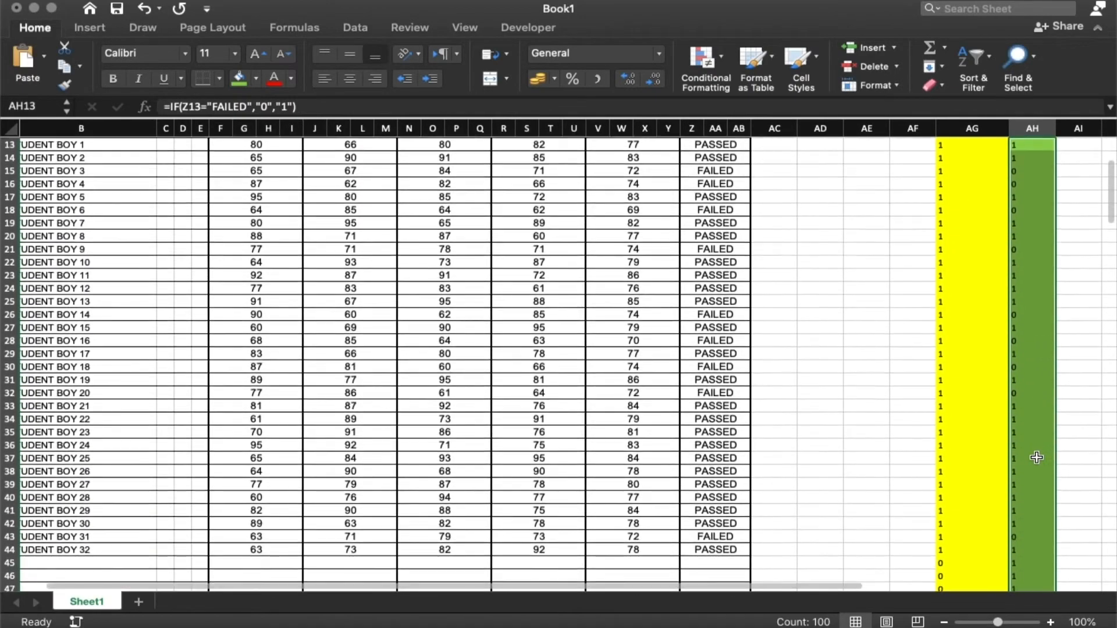
{"action": "scroll", "coordinate": [1036, 457], "scroll_direction": "down", "scroll_amount": 10}
{"action": "left_click", "coordinate": [1042, 274]}
{"action": "scroll", "coordinate": [1063, 303], "scroll_direction": "down", "scroll_amount": 1}
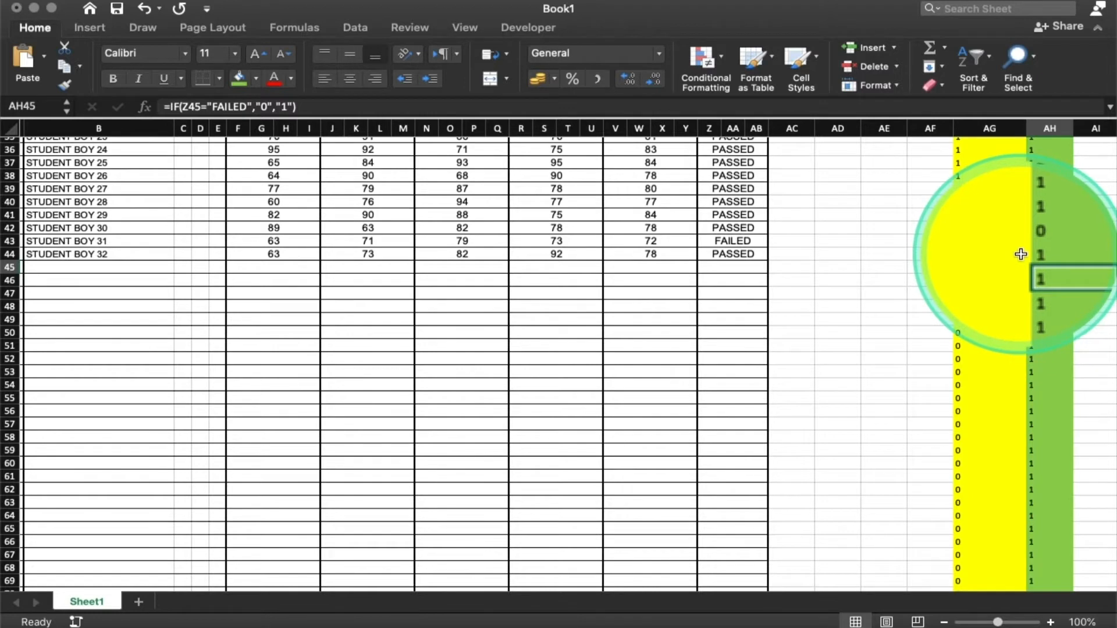
{"action": "left_click", "coordinate": [727, 269]}
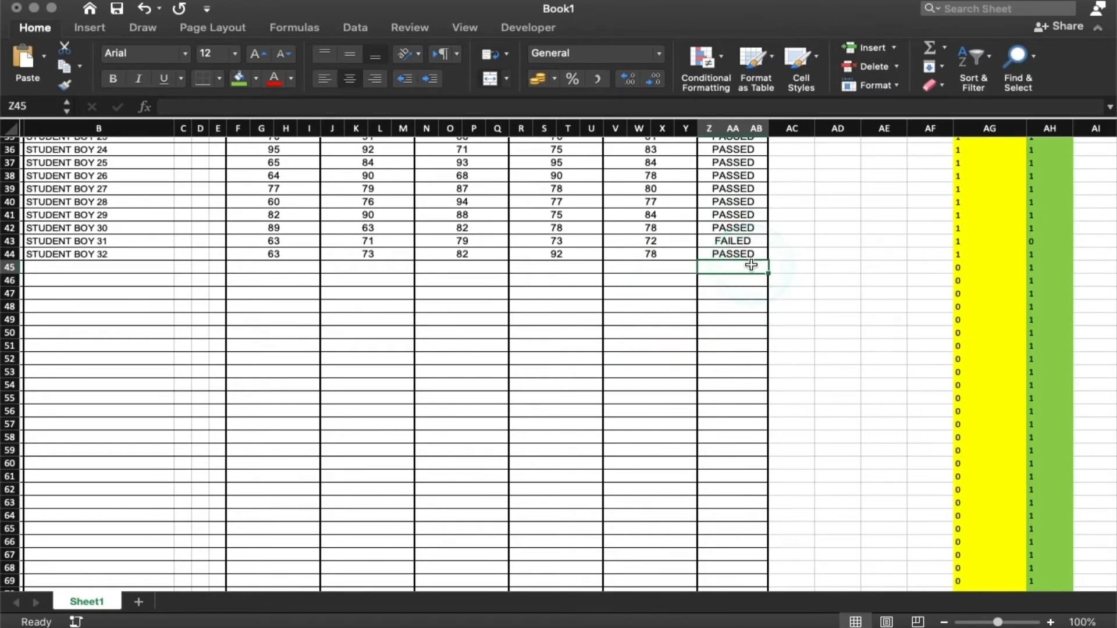
Step: Compare the values in columns AG and AH with the remarks, for both the student rows and the blank rows of the male section
{"action": "scroll", "coordinate": [751, 265], "scroll_direction": "up", "scroll_amount": 10}
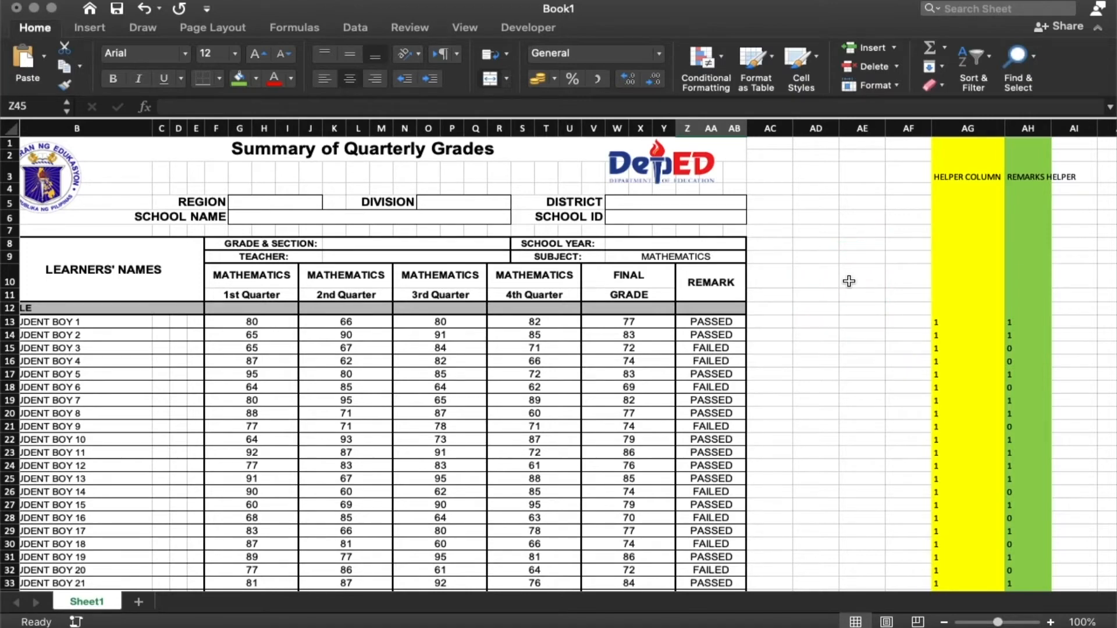
{"action": "scroll", "coordinate": [849, 281], "scroll_direction": "down", "scroll_amount": 3}
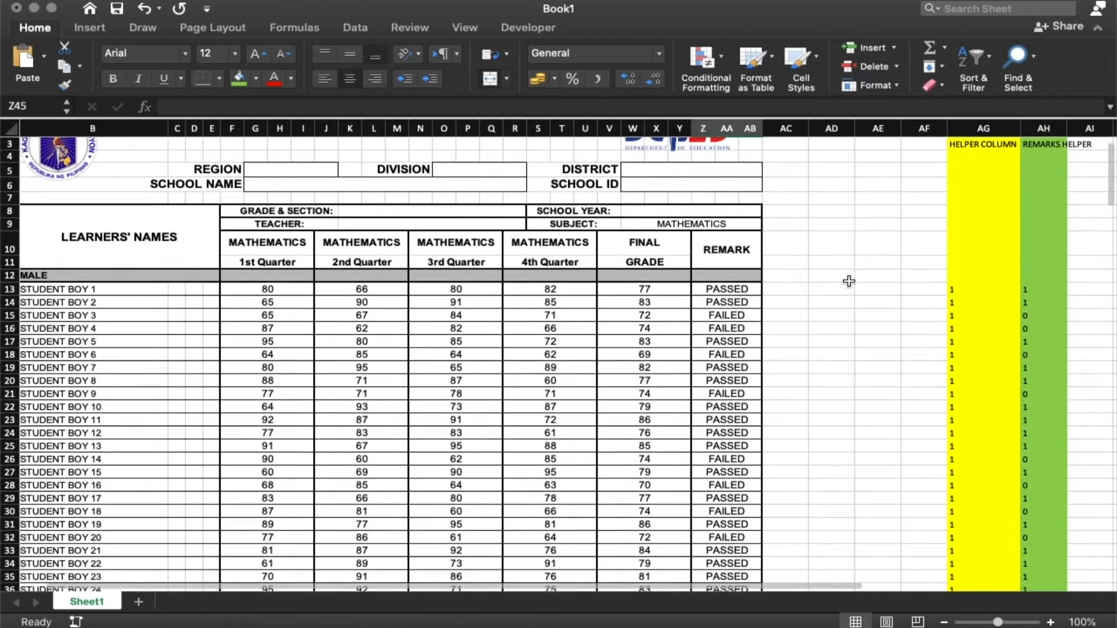
{"action": "scroll", "coordinate": [849, 281], "scroll_direction": "down", "scroll_amount": 2}
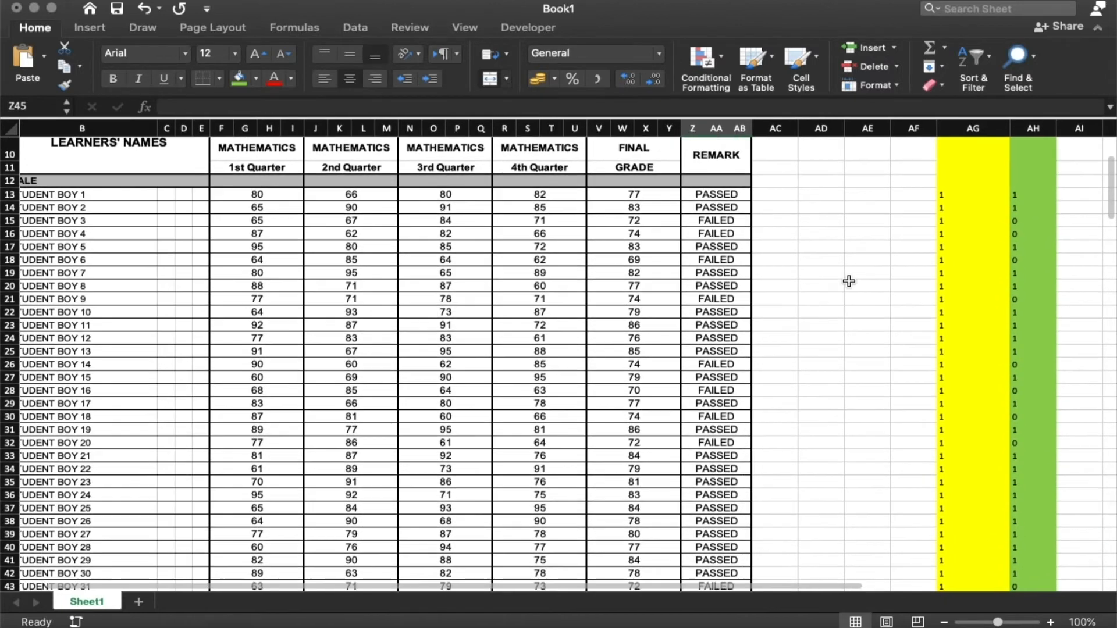
{"action": "scroll", "coordinate": [849, 281], "scroll_direction": "up", "scroll_amount": 5}
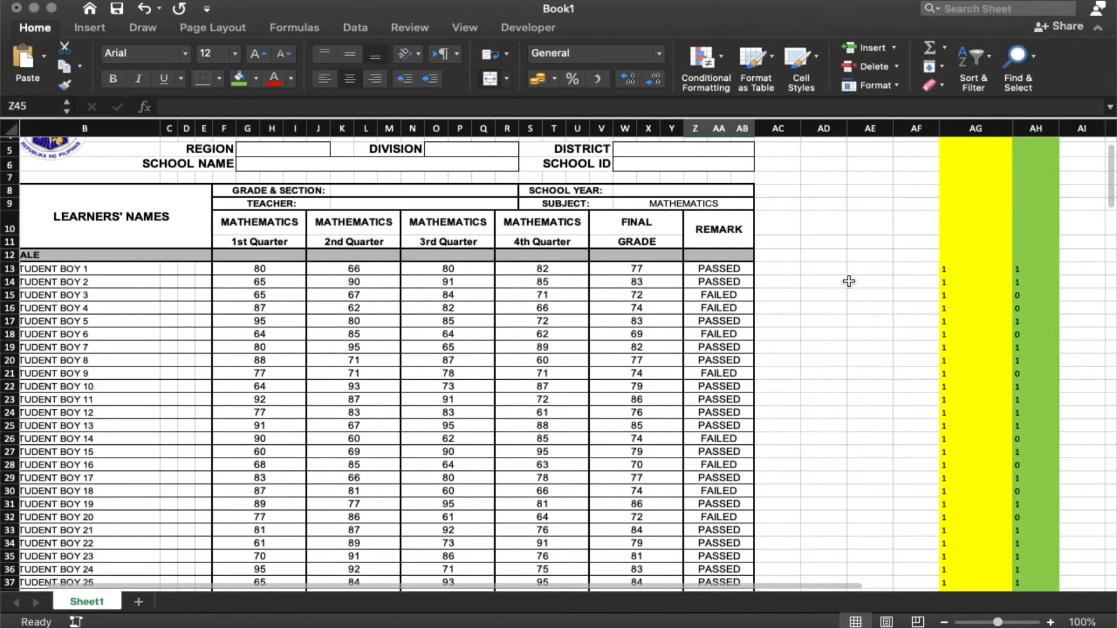
{"action": "scroll", "coordinate": [849, 281], "scroll_direction": "right", "scroll_amount": 5}
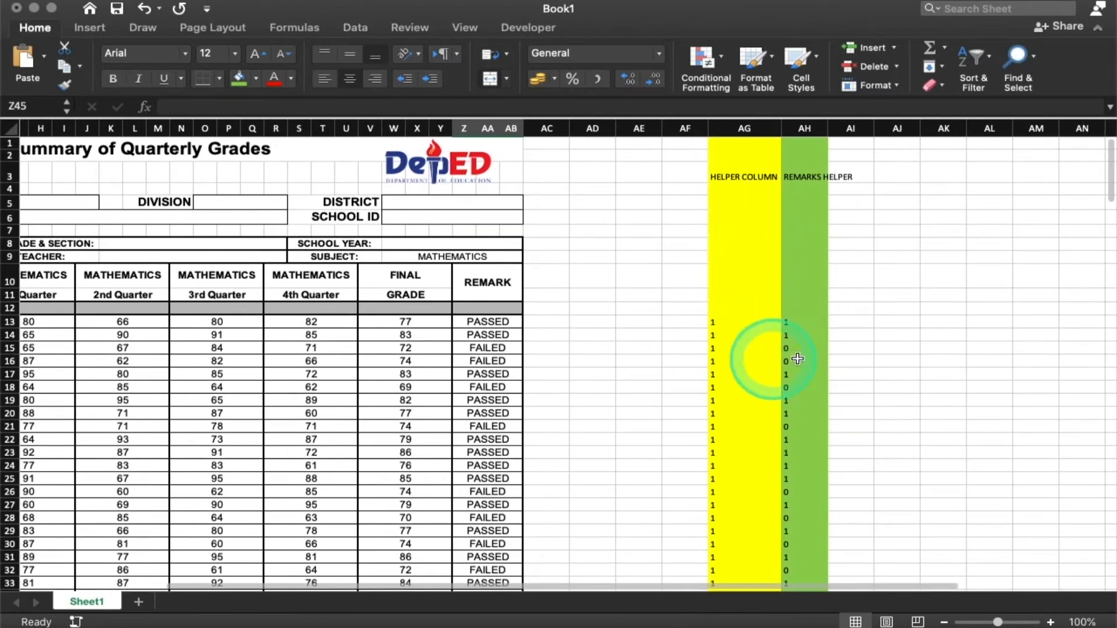
{"action": "scroll", "coordinate": [830, 356], "scroll_direction": "right", "scroll_amount": 2}
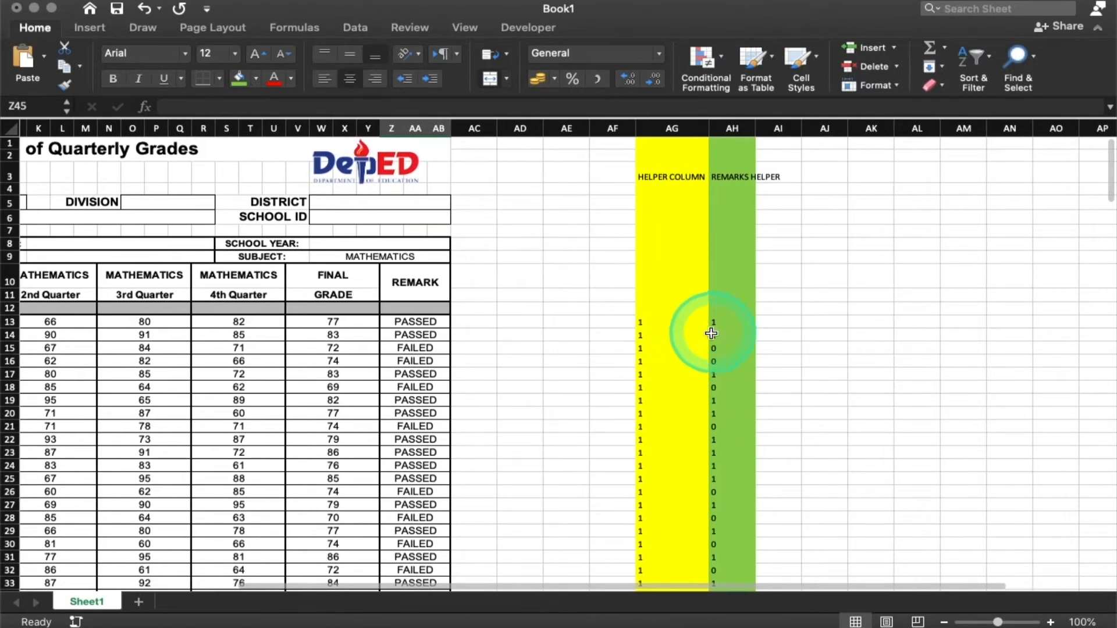
{"action": "scroll", "coordinate": [730, 332], "scroll_direction": "down", "scroll_amount": 2}
{"action": "scroll", "coordinate": [707, 334], "scroll_direction": "left", "scroll_amount": 1}
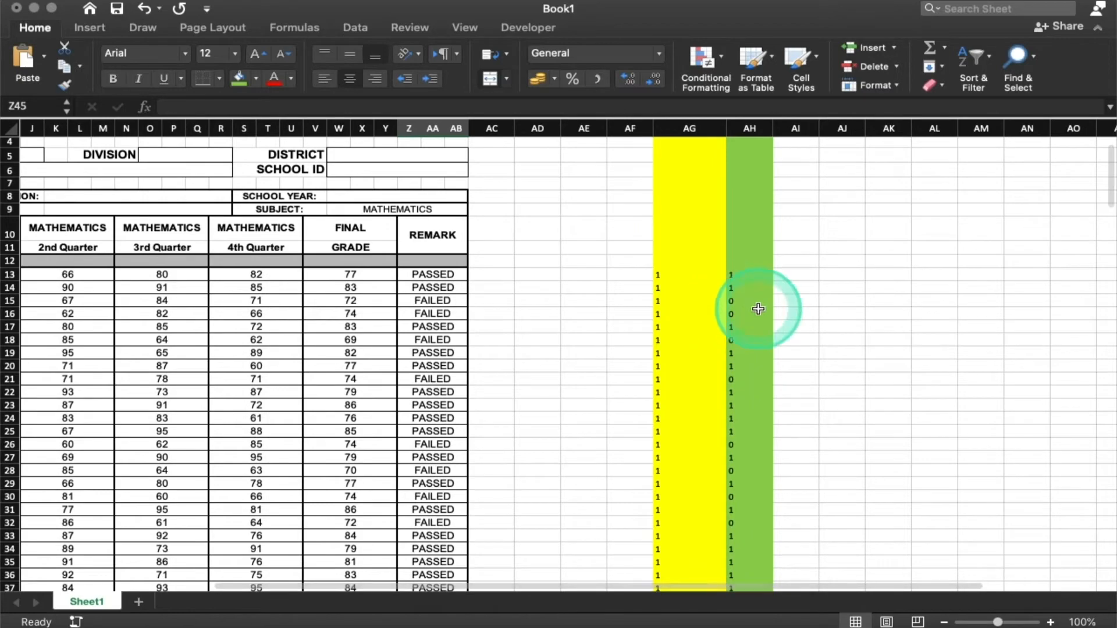
{"action": "scroll", "coordinate": [724, 314], "scroll_direction": "down", "scroll_amount": 8}
{"action": "scroll", "coordinate": [727, 314], "scroll_direction": "left", "scroll_amount": 1}
{"action": "scroll", "coordinate": [729, 314], "scroll_direction": "down", "scroll_amount": 2}
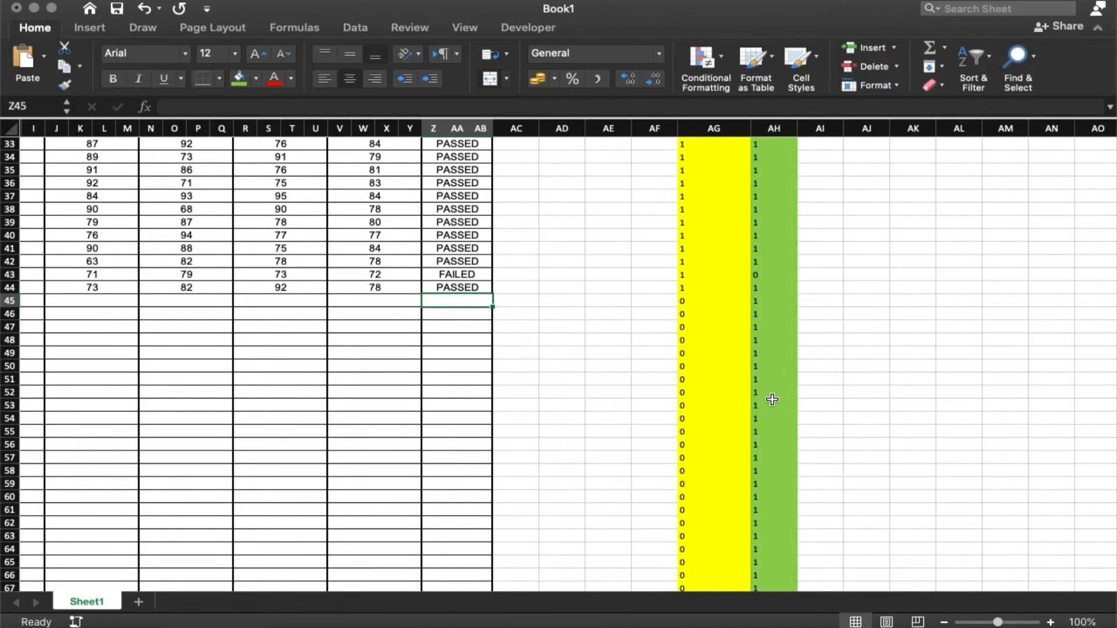
{"action": "scroll", "coordinate": [772, 399], "scroll_direction": "down", "scroll_amount": 1}
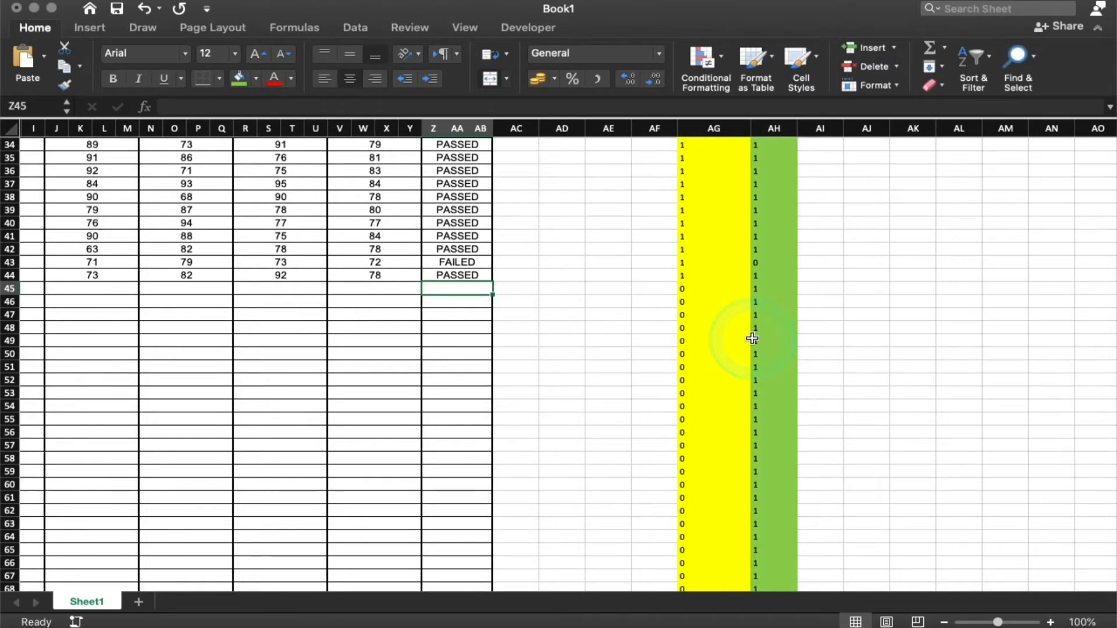
{"action": "scroll", "coordinate": [752, 338], "scroll_direction": "up", "scroll_amount": 15}
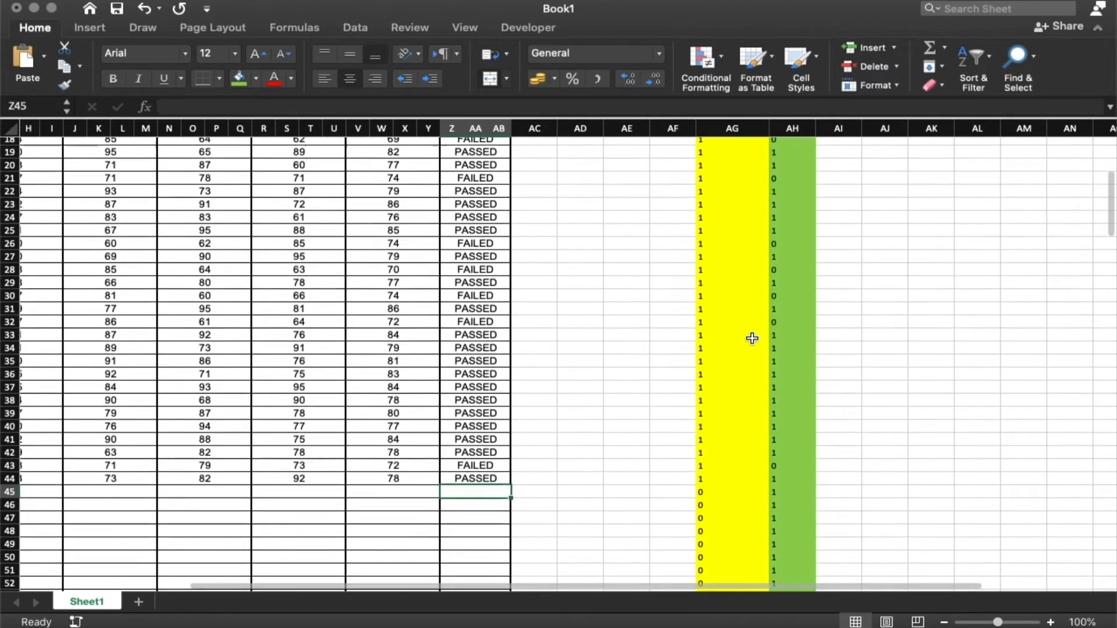
Step: Widen column AH so that its REMARKS HELPER heading fits inside the column
{"action": "left_click", "coordinate": [851, 337]}
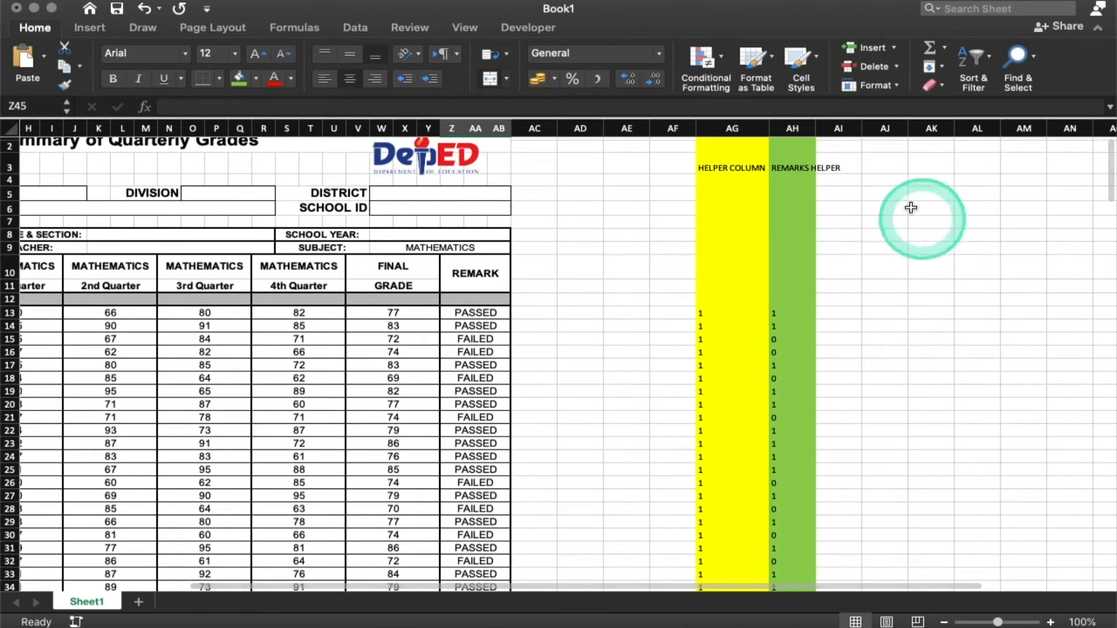
{"action": "left_click", "coordinate": [878, 167]}
{"action": "left_click", "coordinate": [904, 232]}
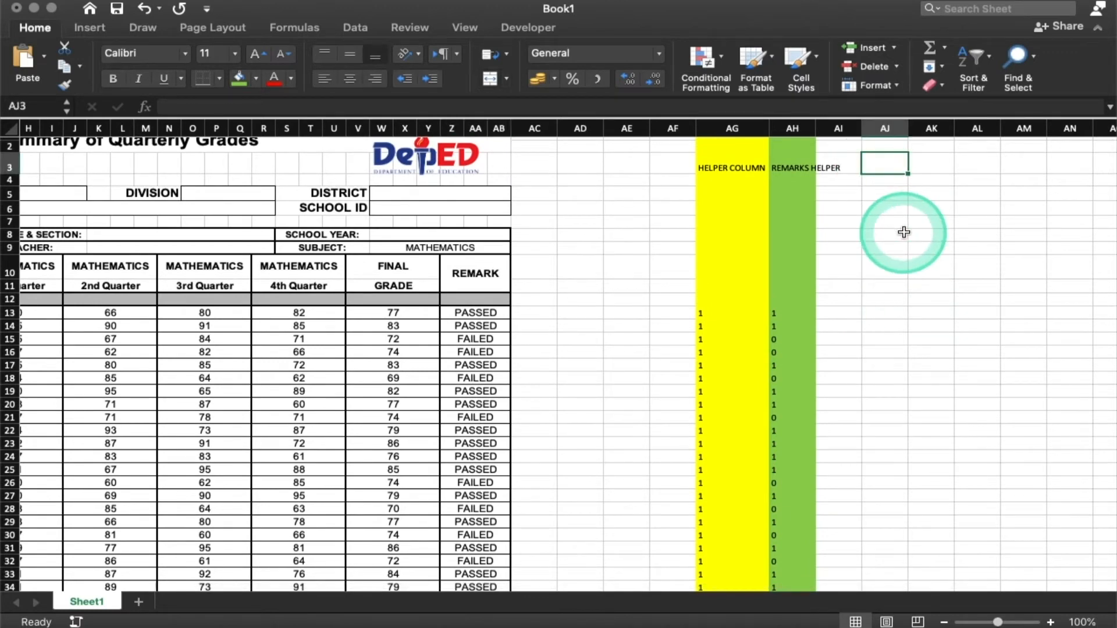
{"action": "left_click_drag", "start_coordinate": [816, 128], "coordinate": [845, 128]}
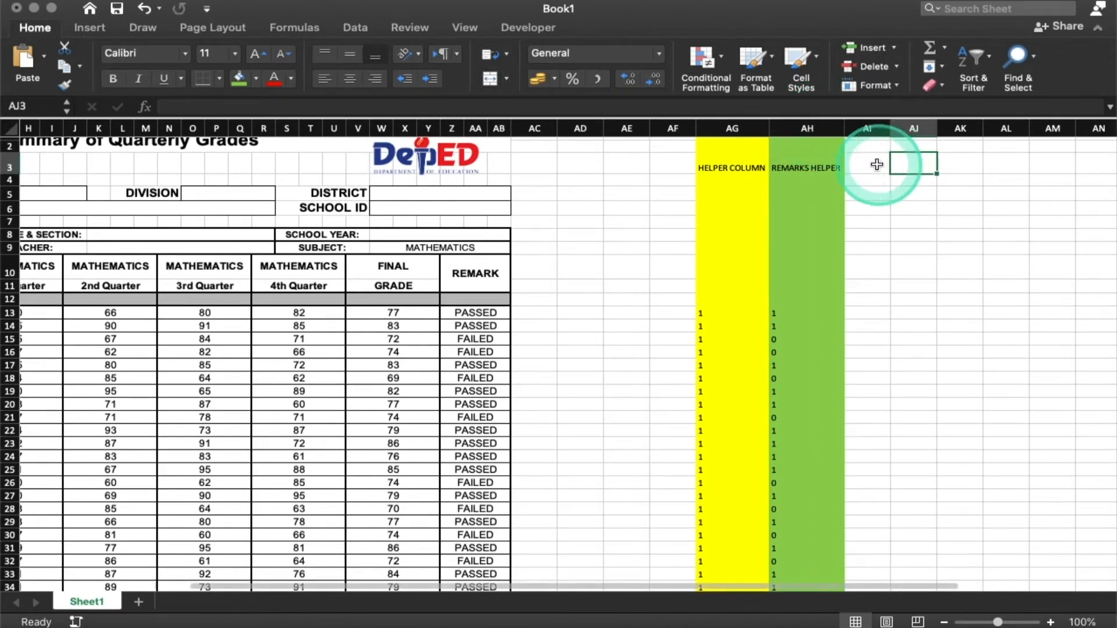
Step: Enter the heading FINAL HELPER COLUMN in AI3 and widen column AI to fit it
{"action": "left_click", "coordinate": [853, 169]}
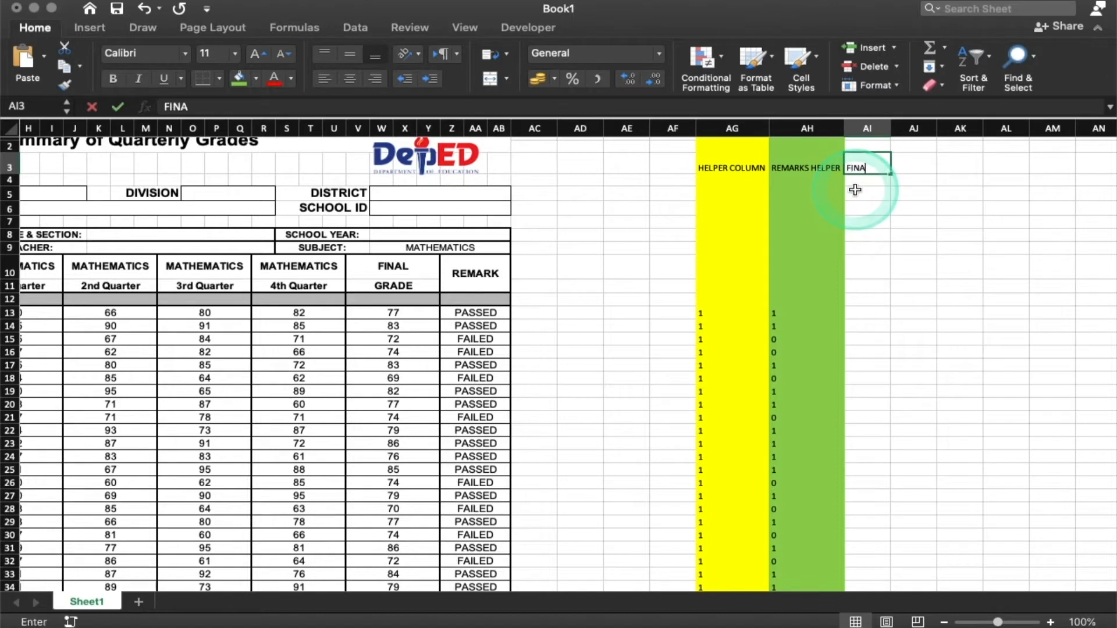
{"action": "type", "text": "FINAL HELPER COLUMN"}
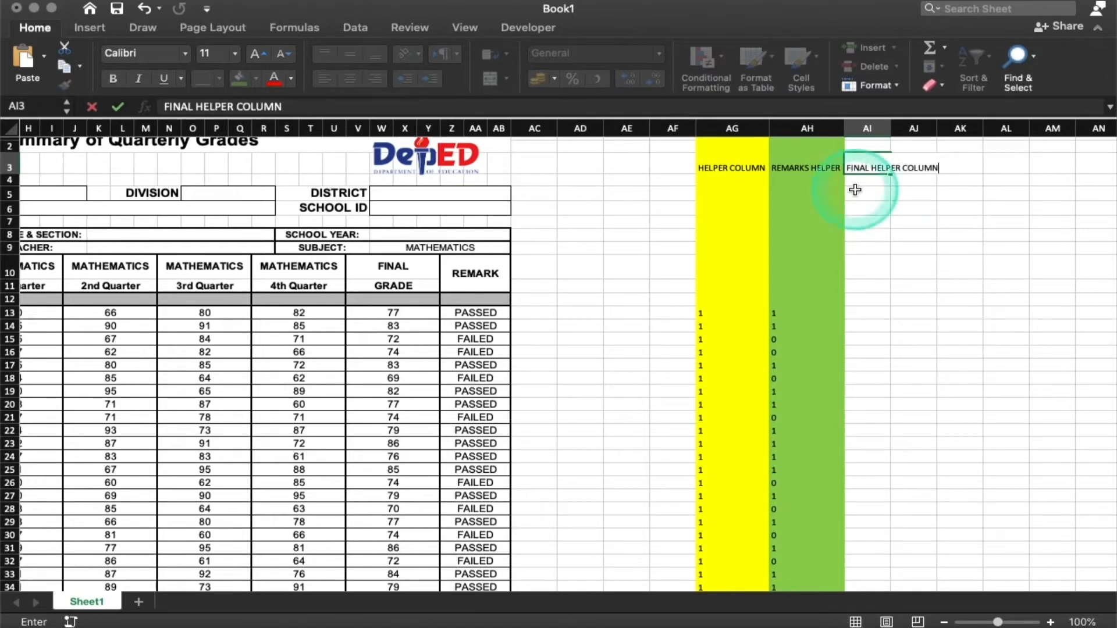
{"action": "key", "text": "Return"}
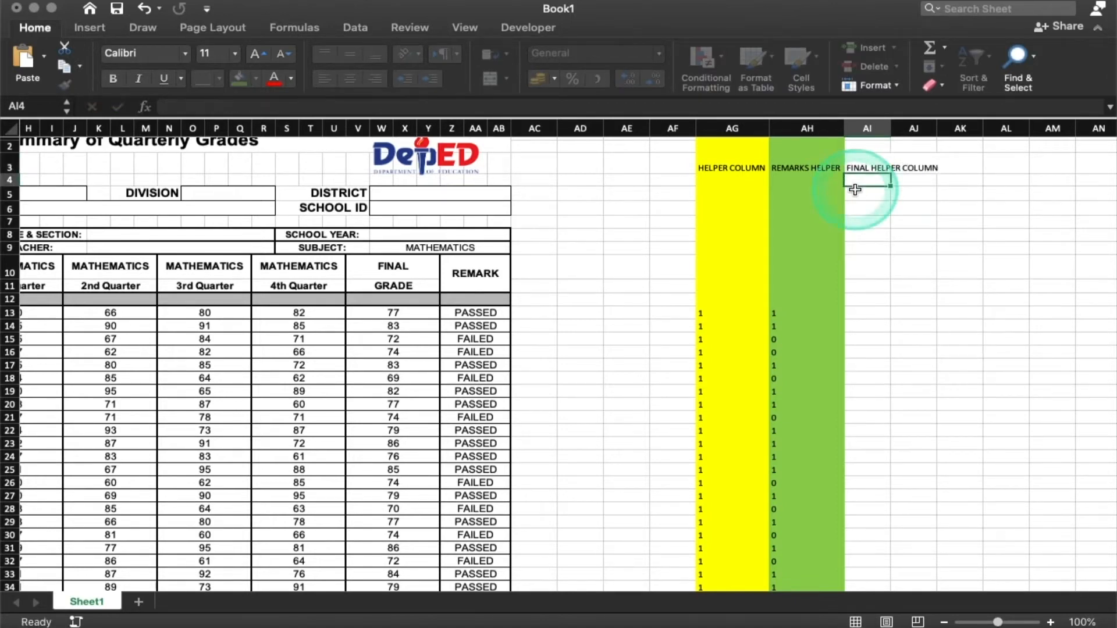
{"action": "left_click_drag", "start_coordinate": [895, 129], "coordinate": [942, 129]}
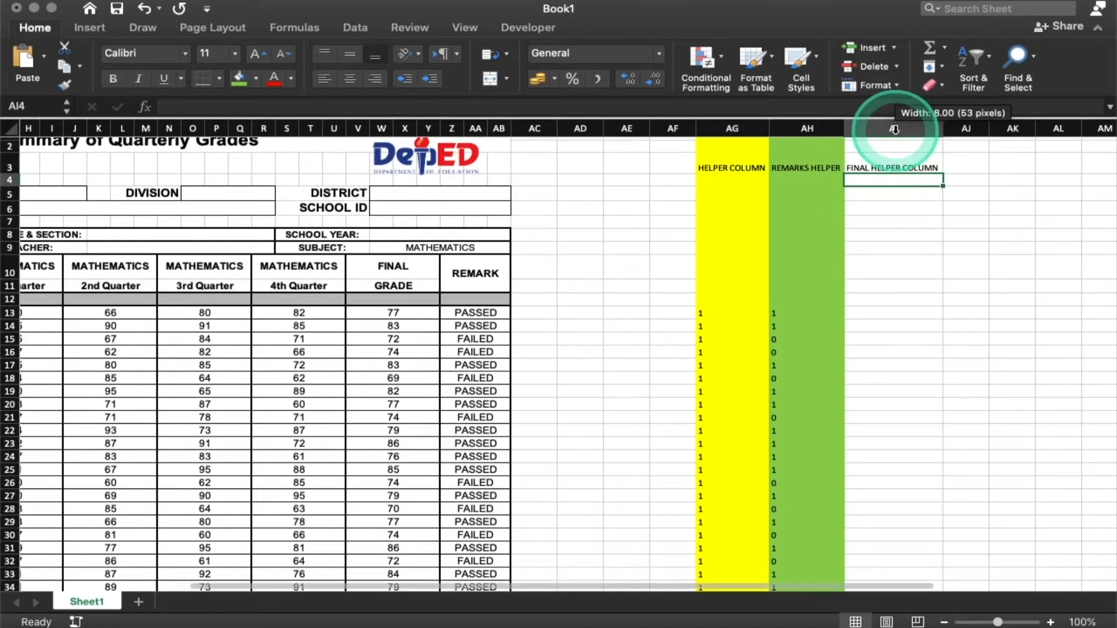
Step: Fill the whole of column AI with the standard light blue color
{"action": "left_click", "coordinate": [885, 128]}
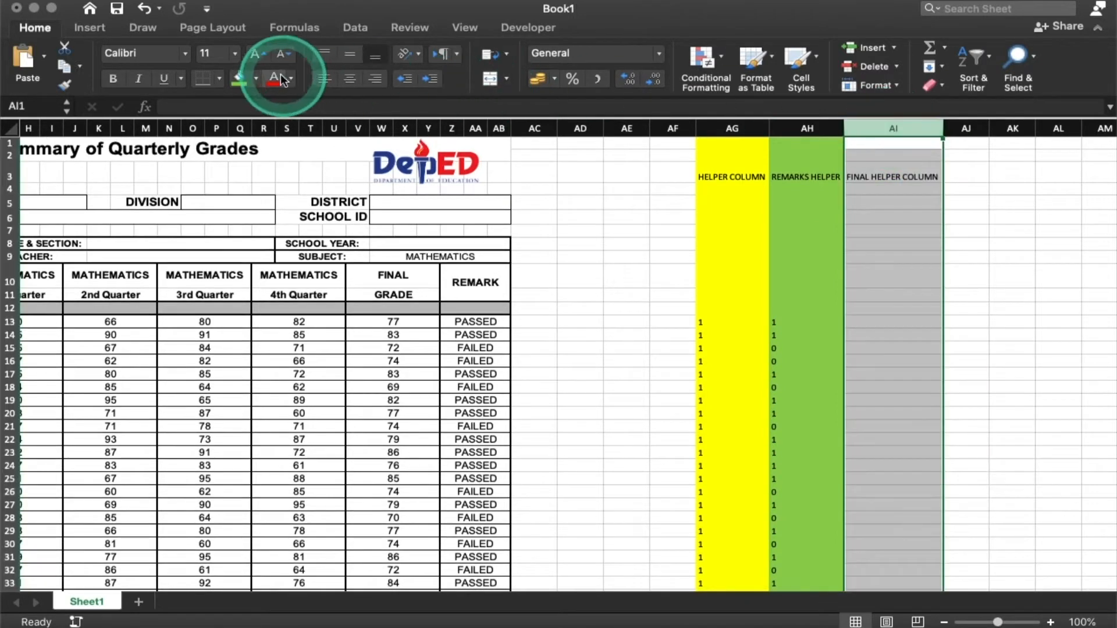
{"action": "left_click", "coordinate": [256, 79]}
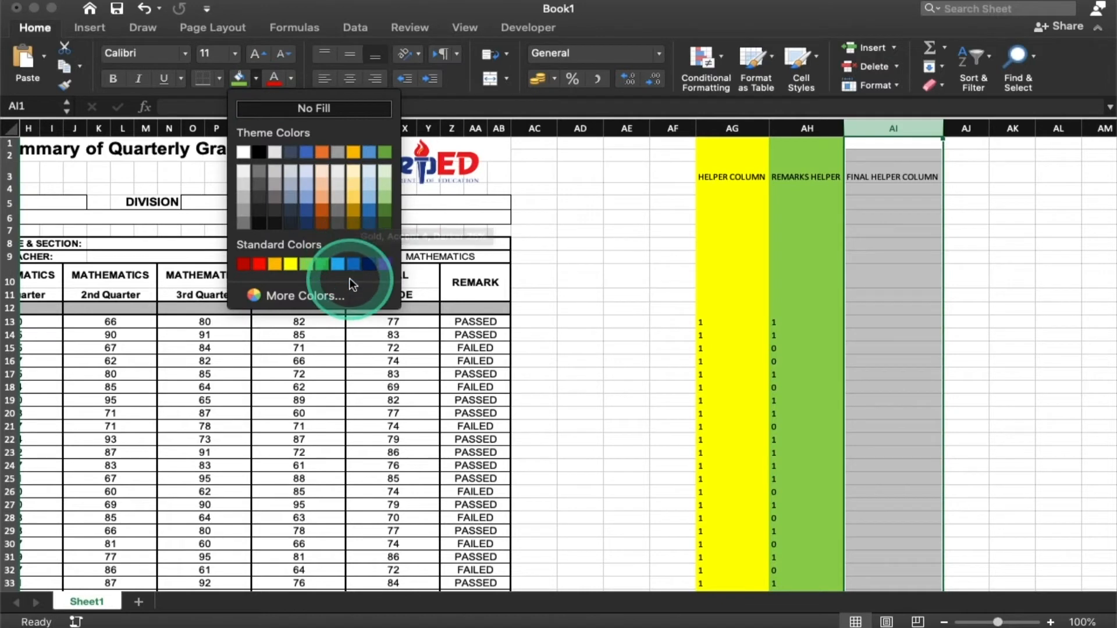
{"action": "left_click", "coordinate": [337, 265]}
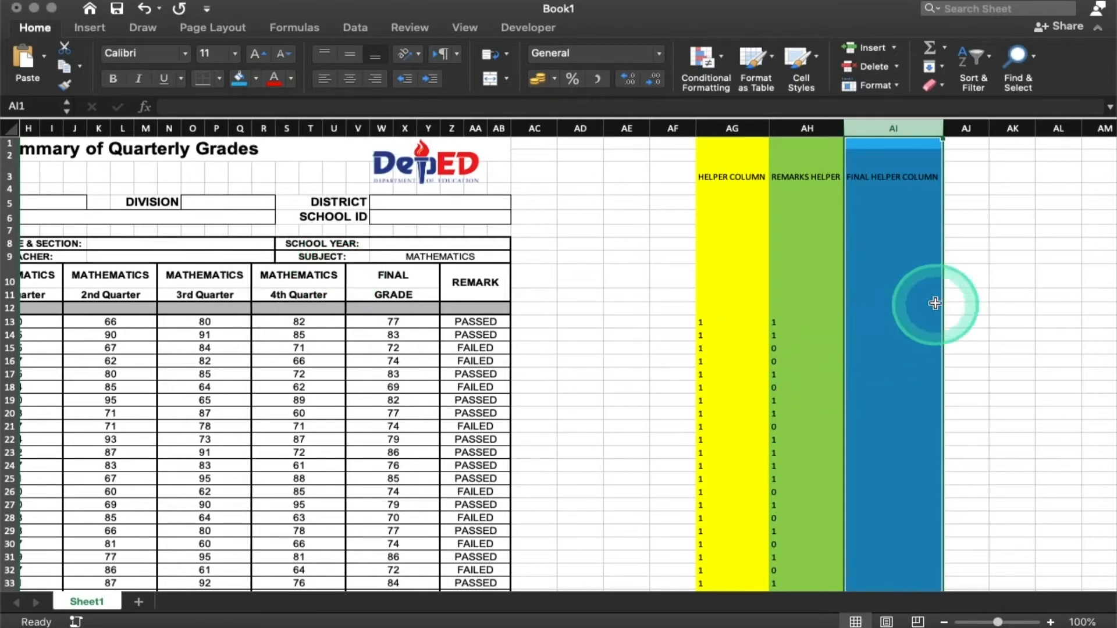
Step: Enter the formula =IF(OR(AG13="0",AH13="0"),"0","1") in AI13, beside the first male student's two helper values
{"action": "left_click", "coordinate": [912, 323]}
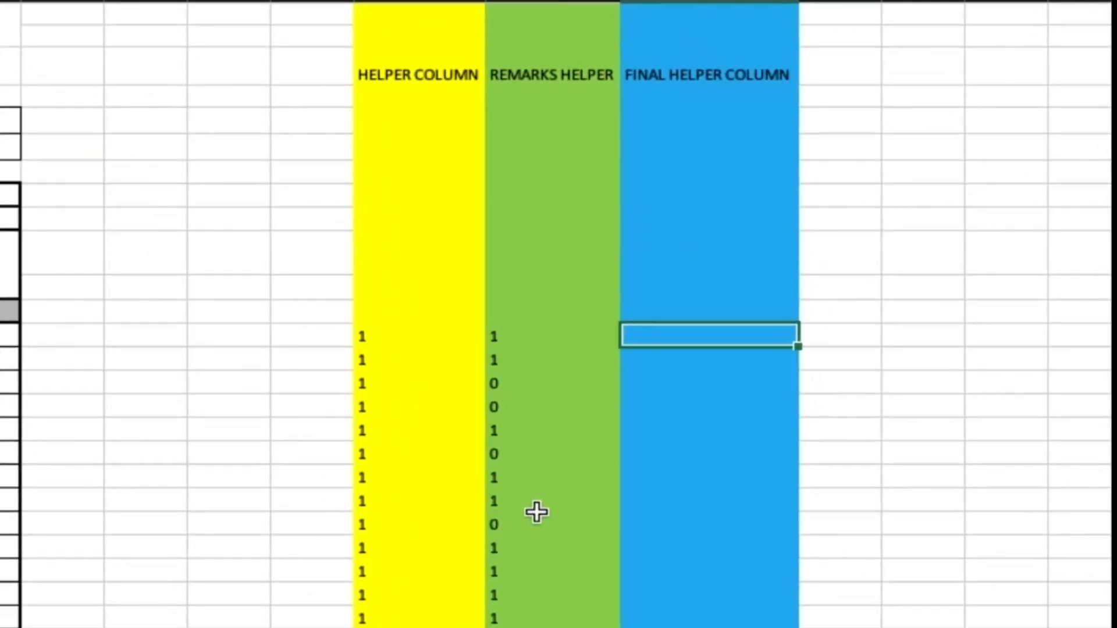
{"action": "type", "text": "IF("}
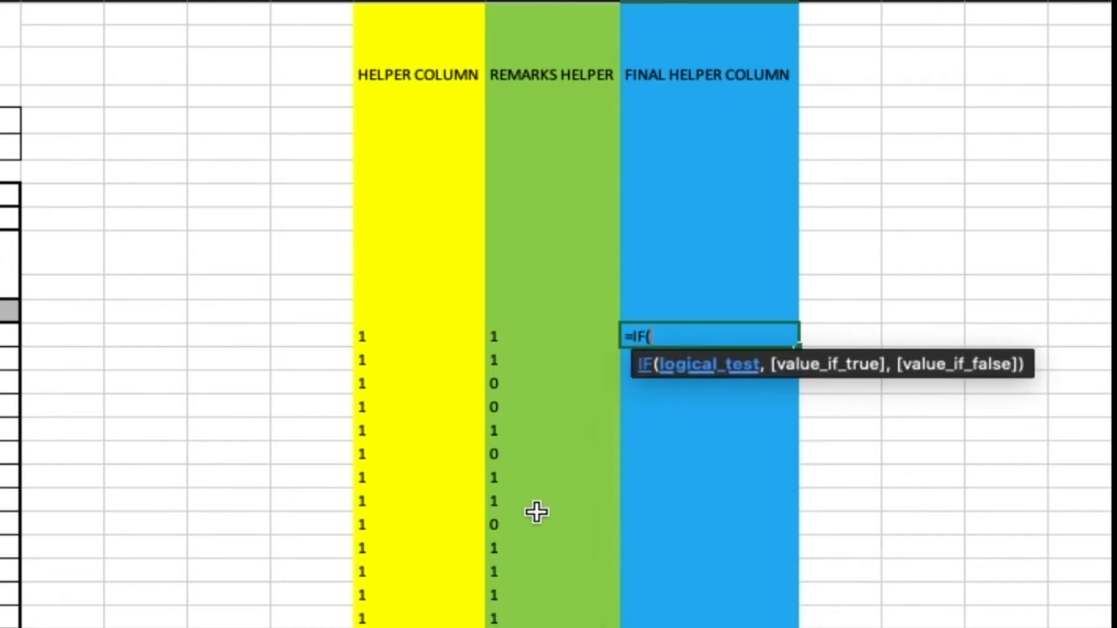
{"action": "type", "text": "or"}
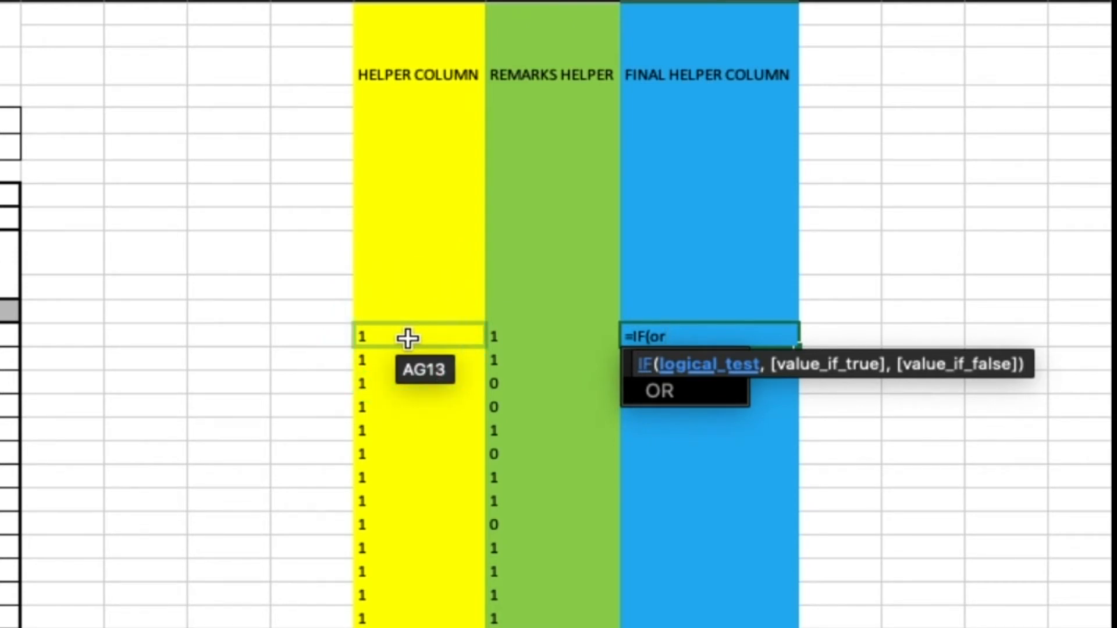
{"action": "type", "text": "("}
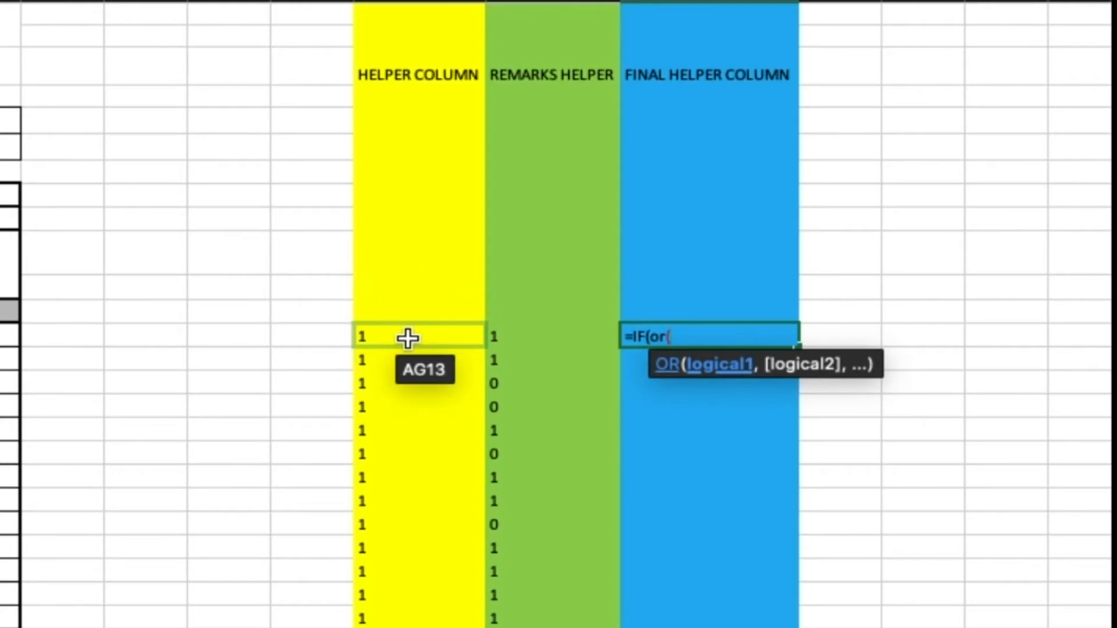
{"action": "left_click", "coordinate": [407, 339]}
{"action": "type", "text": "=\"0\""}
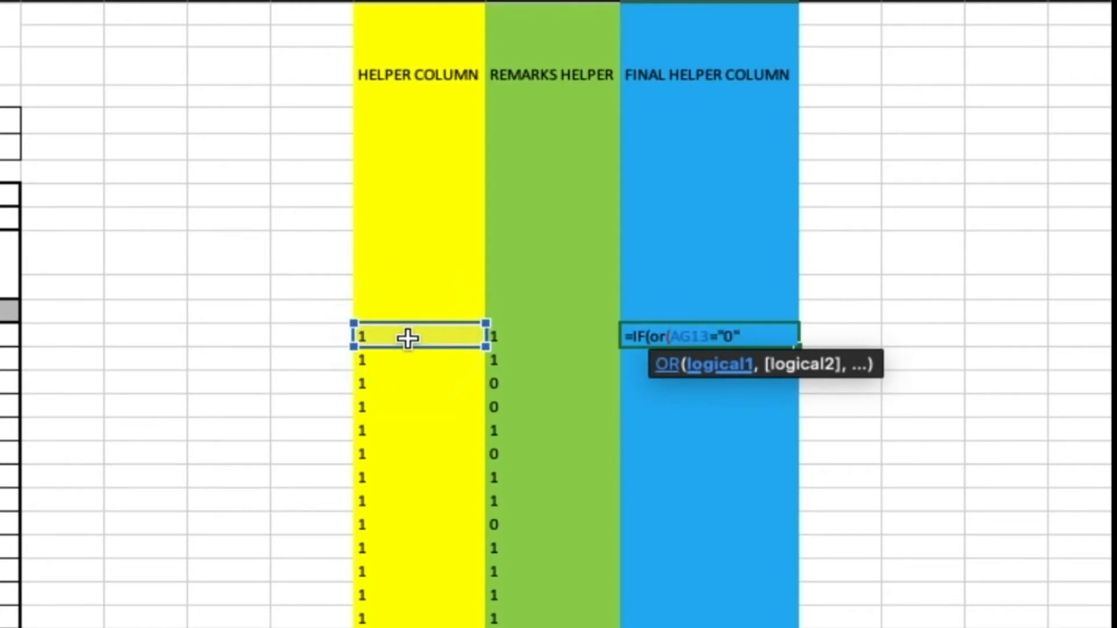
{"action": "type", "text": ","}
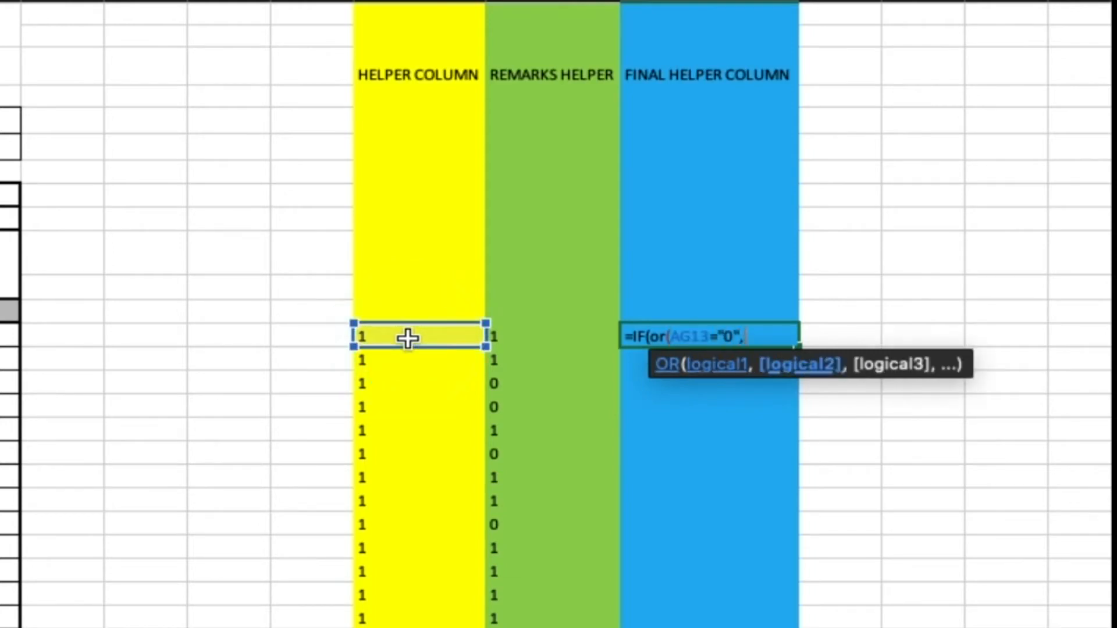
{"action": "left_click", "coordinate": [525, 340]}
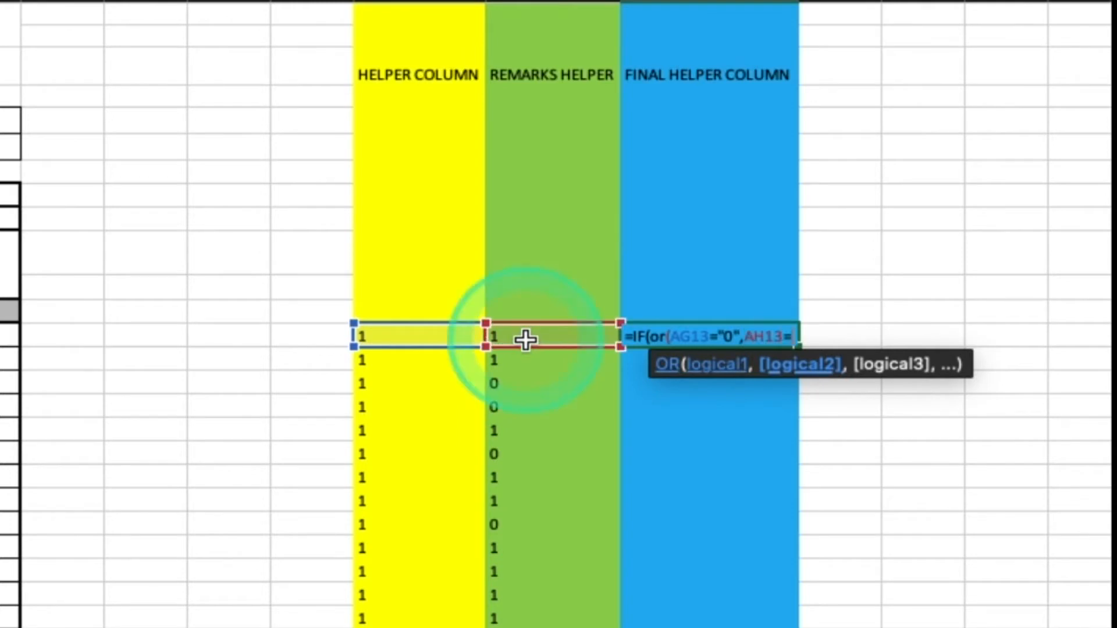
{"action": "type", "text": "=\"0\")"}
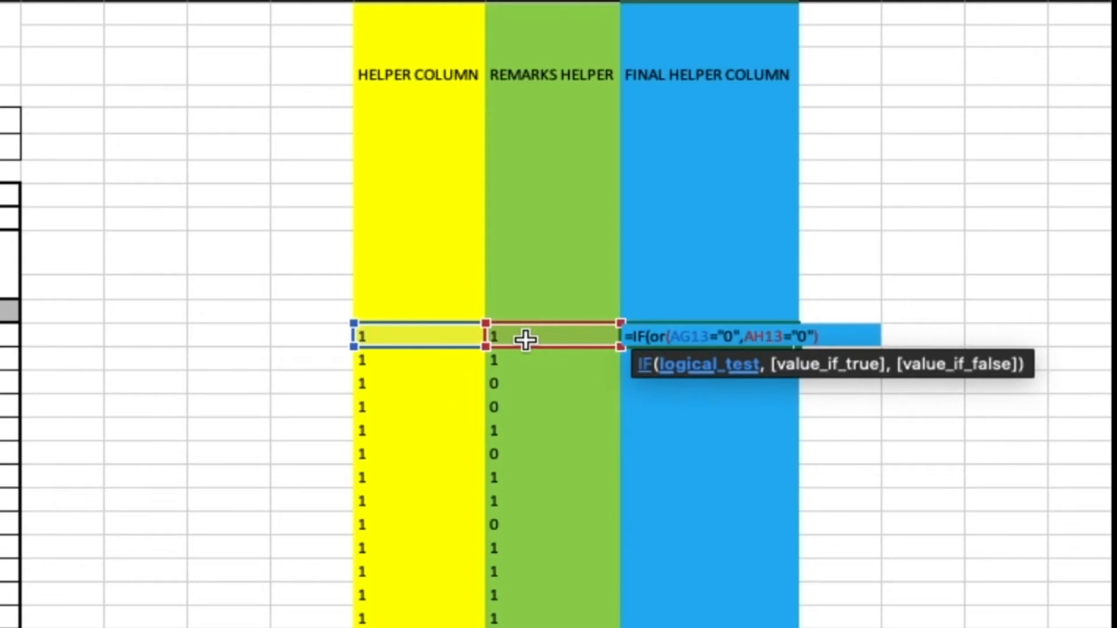
{"action": "type", "text": ","}
{"action": "left_click", "coordinate": [525, 340]}
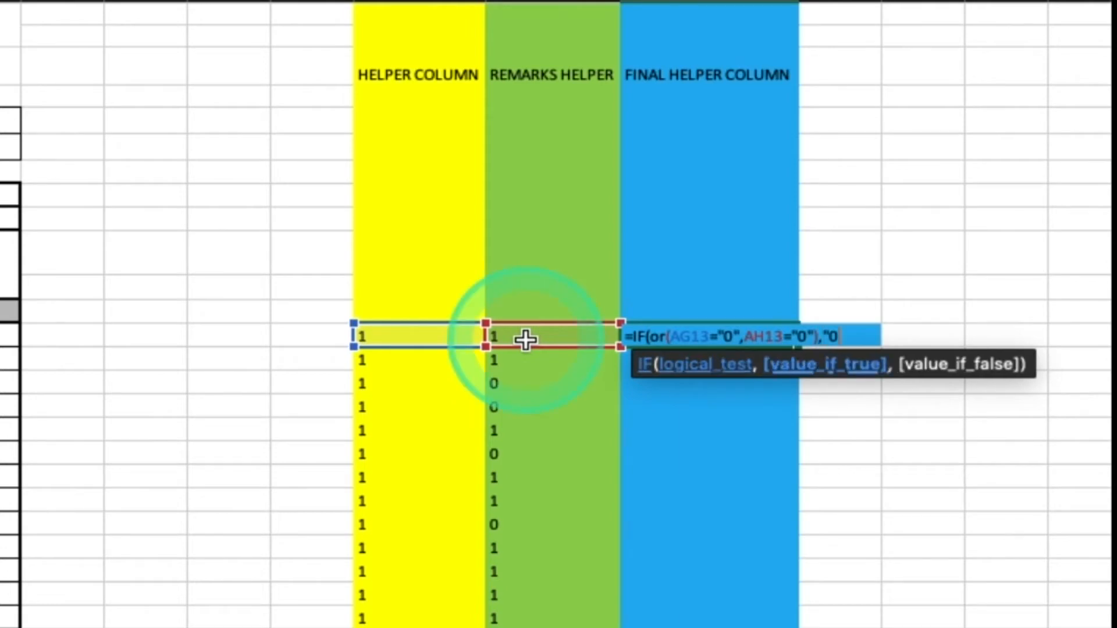
{"action": "type", "text": "\"0\",\"1\""}
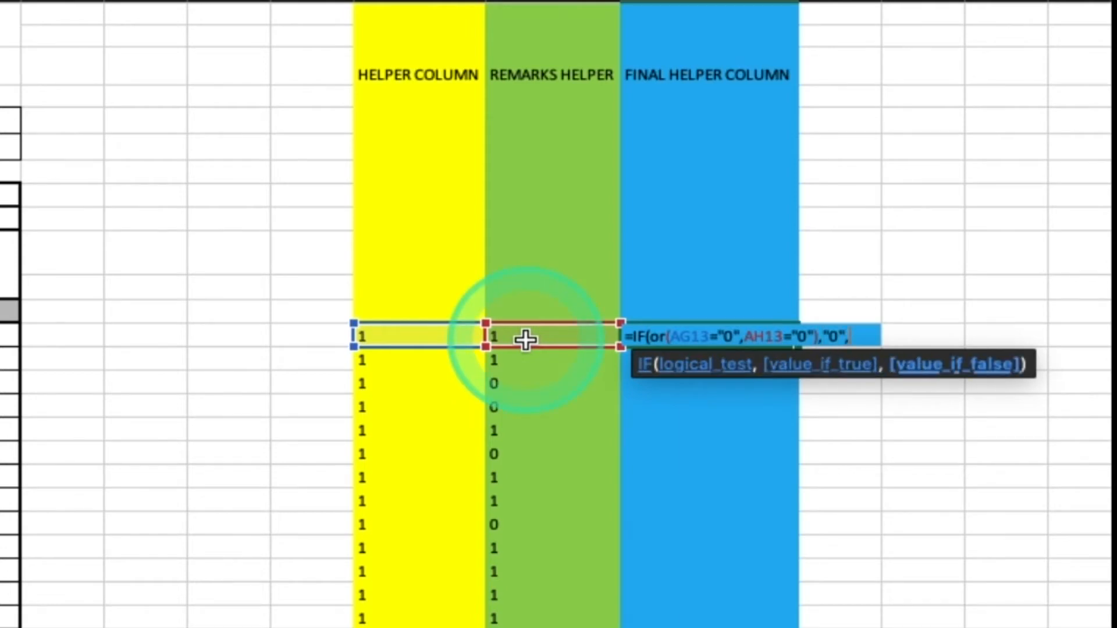
{"action": "type", "text": ")"}
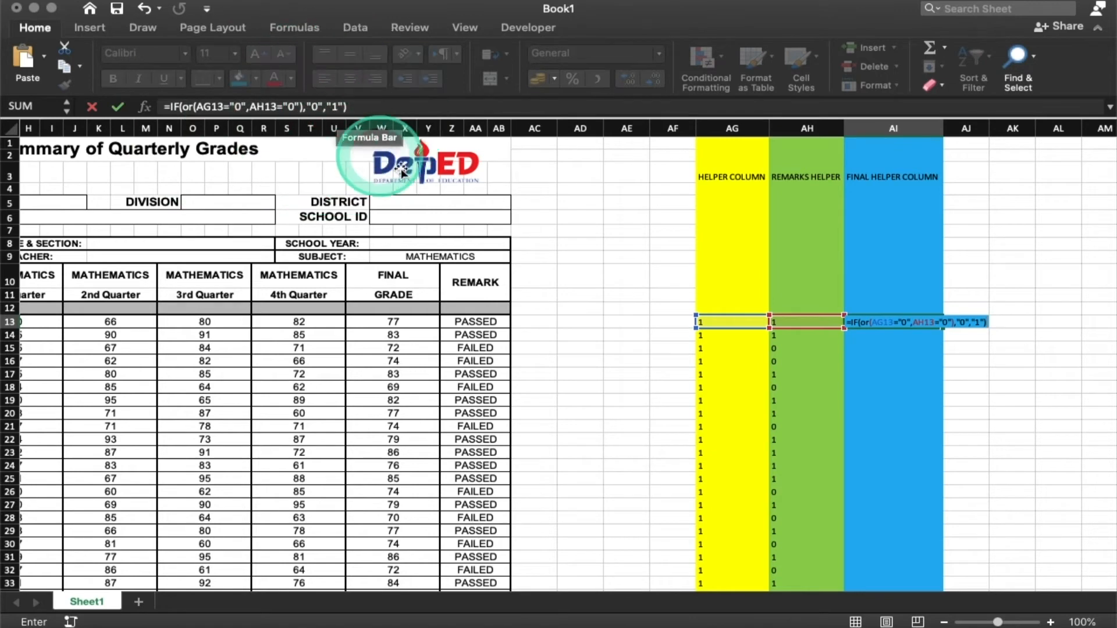
{"action": "key", "text": "Return"}
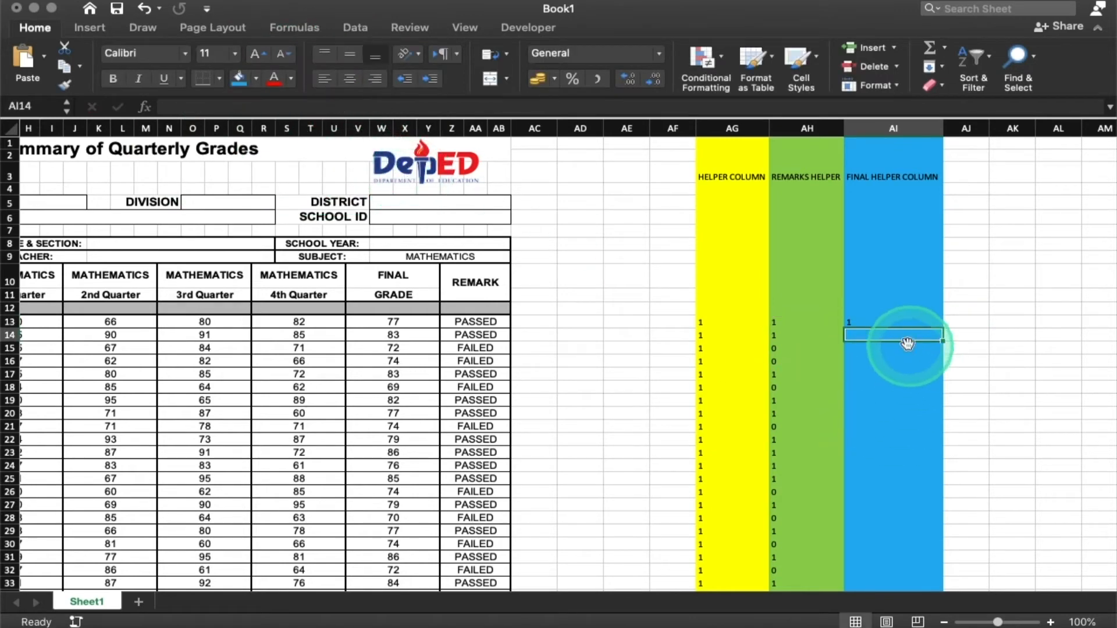
Step: Fill the AI13 formula down the final helper column through AI112, the last row of the male section
{"action": "left_click", "coordinate": [886, 321]}
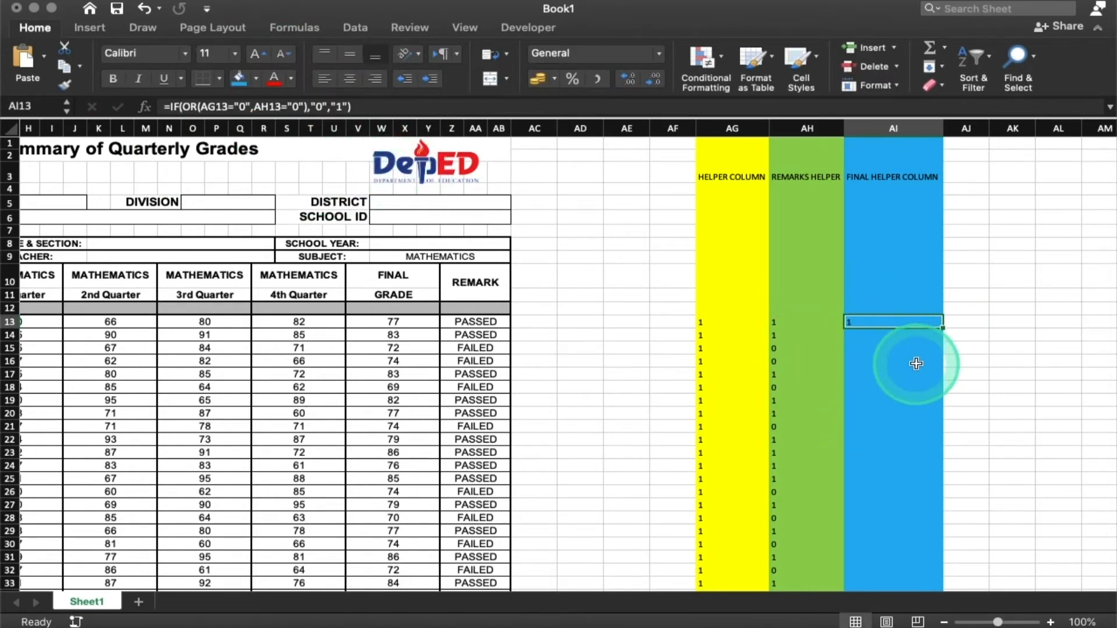
{"action": "scroll", "coordinate": [916, 363], "scroll_direction": "down", "scroll_amount": 20}
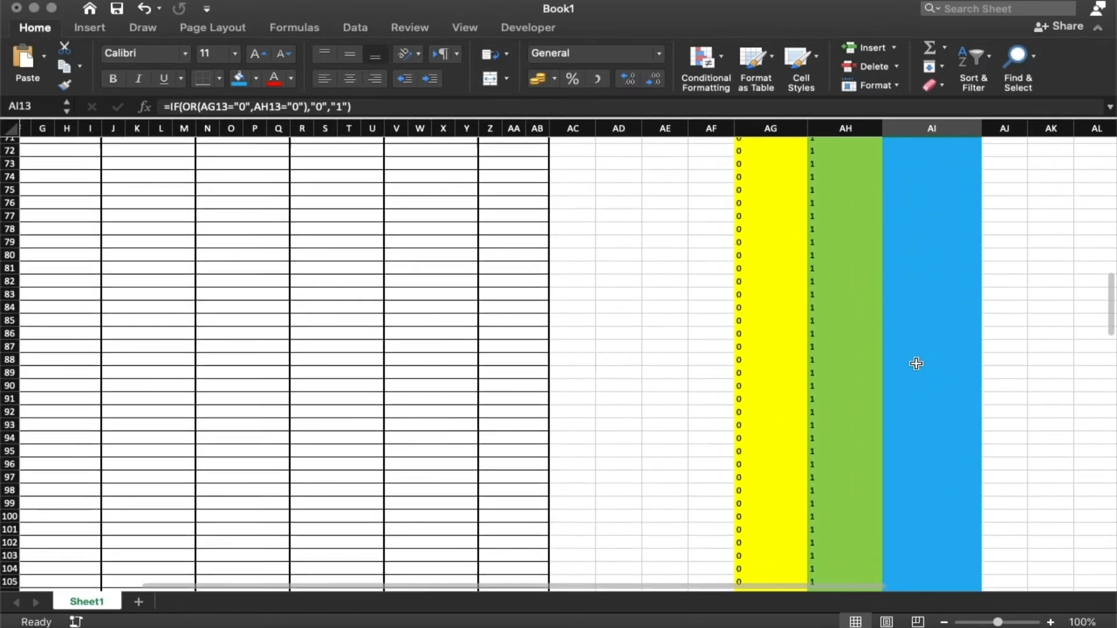
{"action": "scroll", "coordinate": [916, 364], "scroll_direction": "down", "scroll_amount": 3}
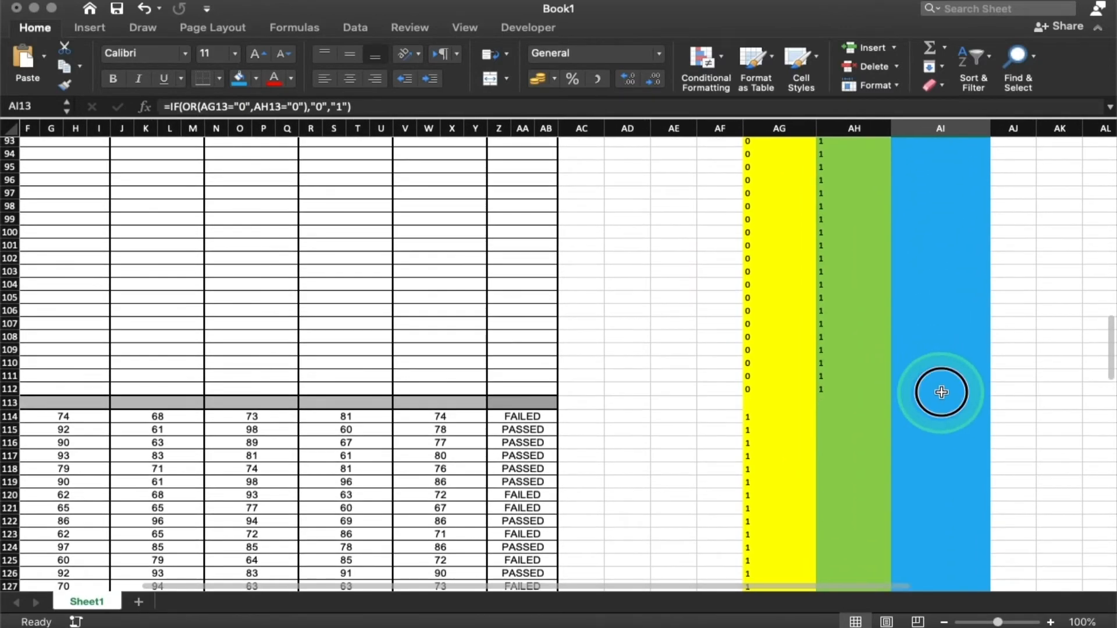
{"action": "left_click", "coordinate": [941, 392], "text": "shift"}
{"action": "scroll", "coordinate": [940, 389], "scroll_direction": "up", "scroll_amount": 20}
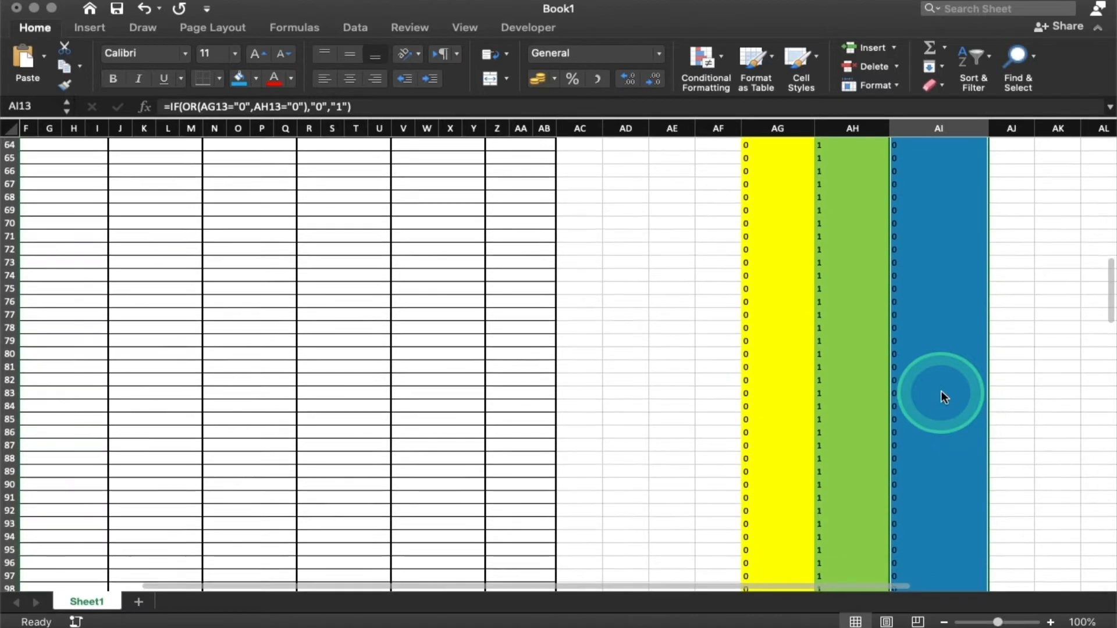
{"action": "scroll", "coordinate": [941, 390], "scroll_direction": "up", "scroll_amount": 2}
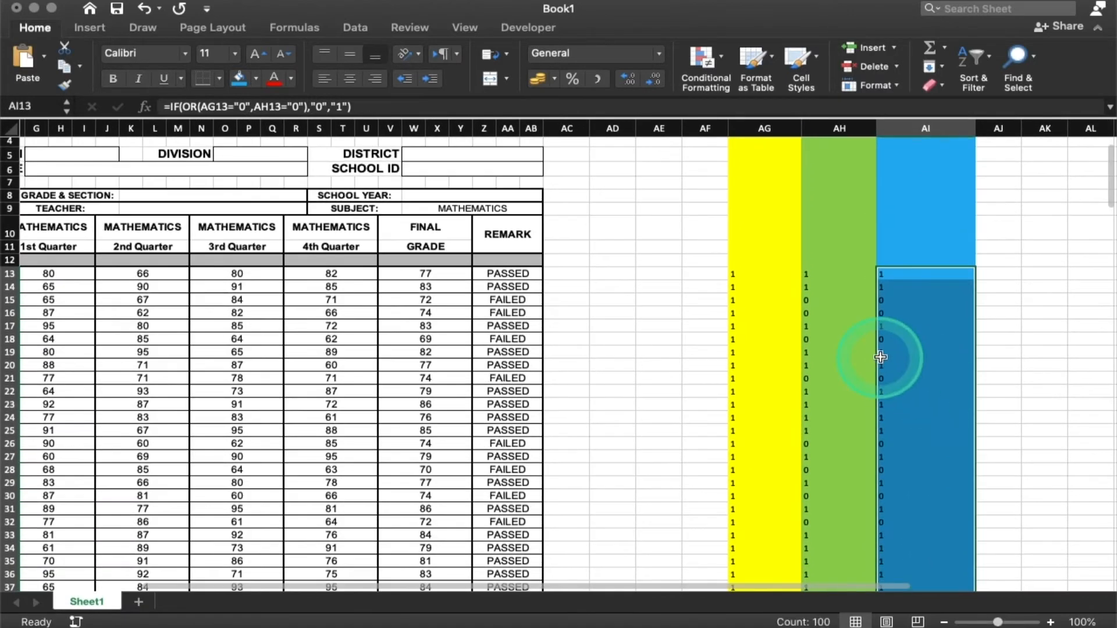
Step: Compare the final helper results with columns AG and AH, starting with rows 15 to 17 and continuing through the blank rows to row 112
{"action": "left_click", "coordinate": [816, 313]}
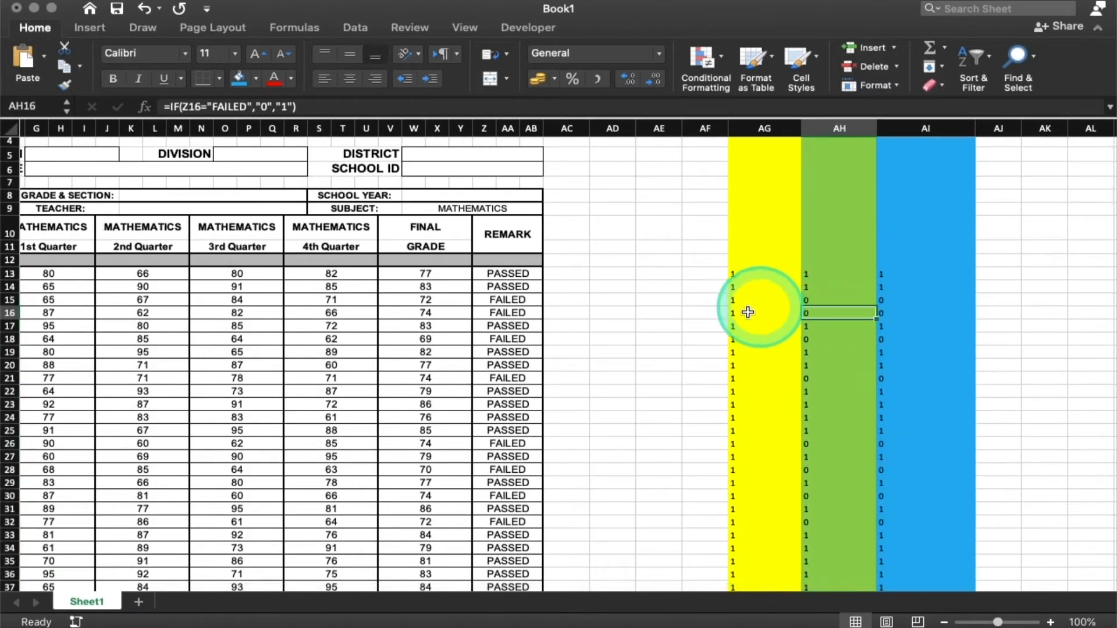
{"action": "left_click", "coordinate": [775, 300]}
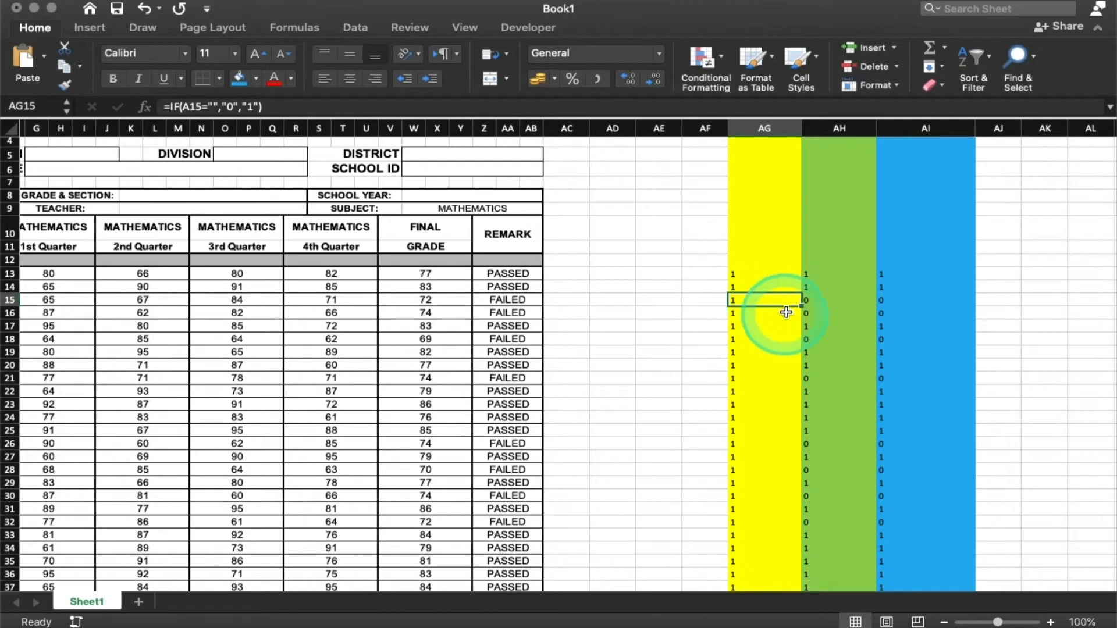
{"action": "left_click", "coordinate": [836, 298]}
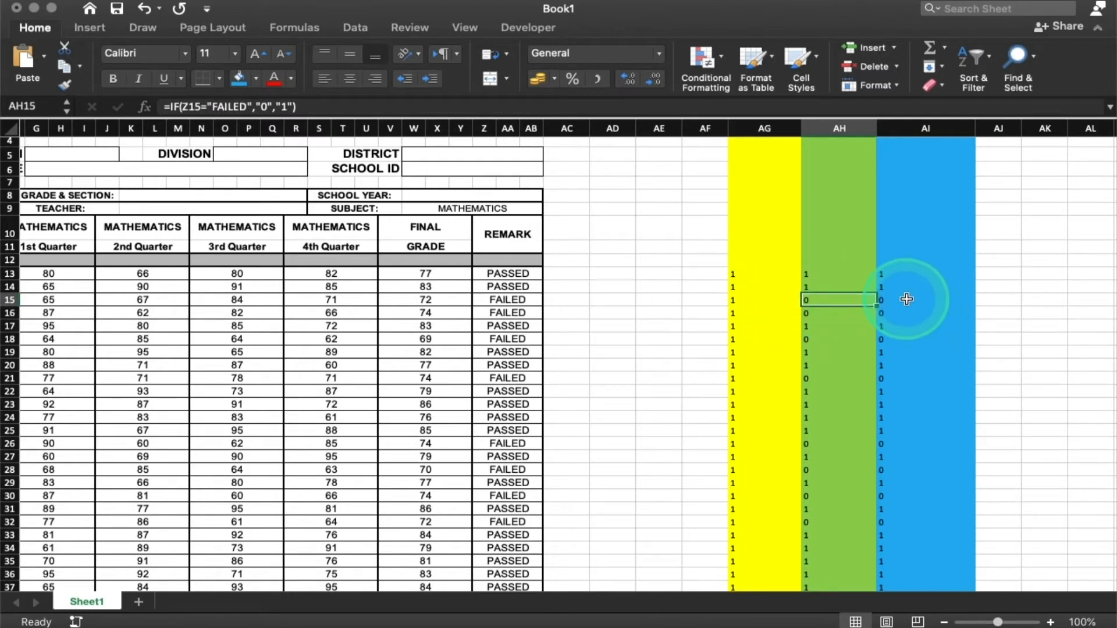
{"action": "left_click", "coordinate": [906, 299]}
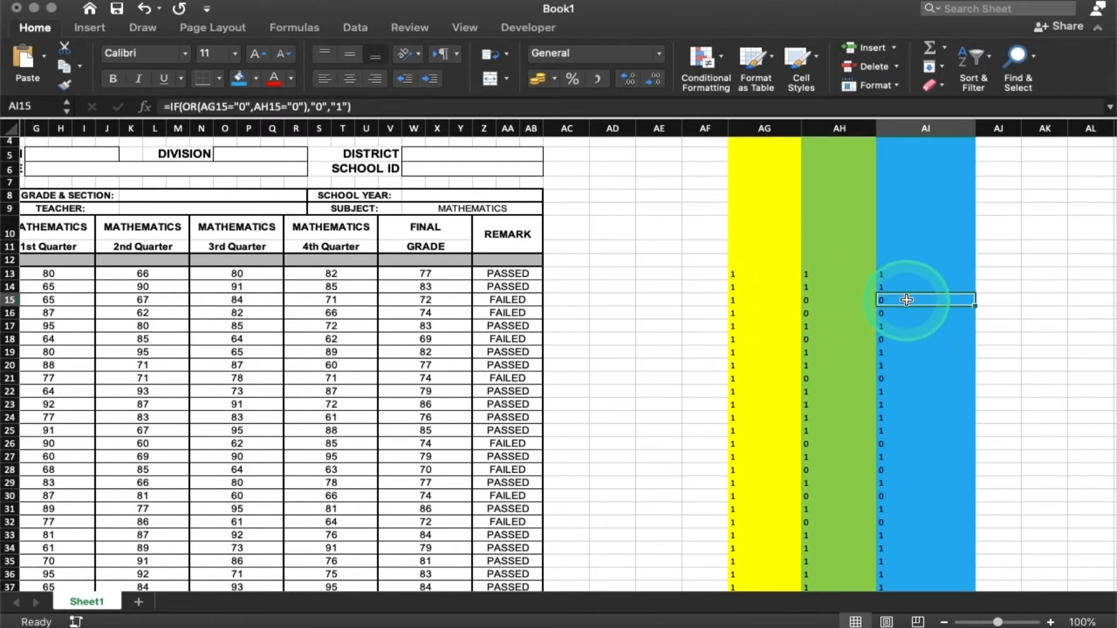
{"action": "left_click", "coordinate": [763, 313]}
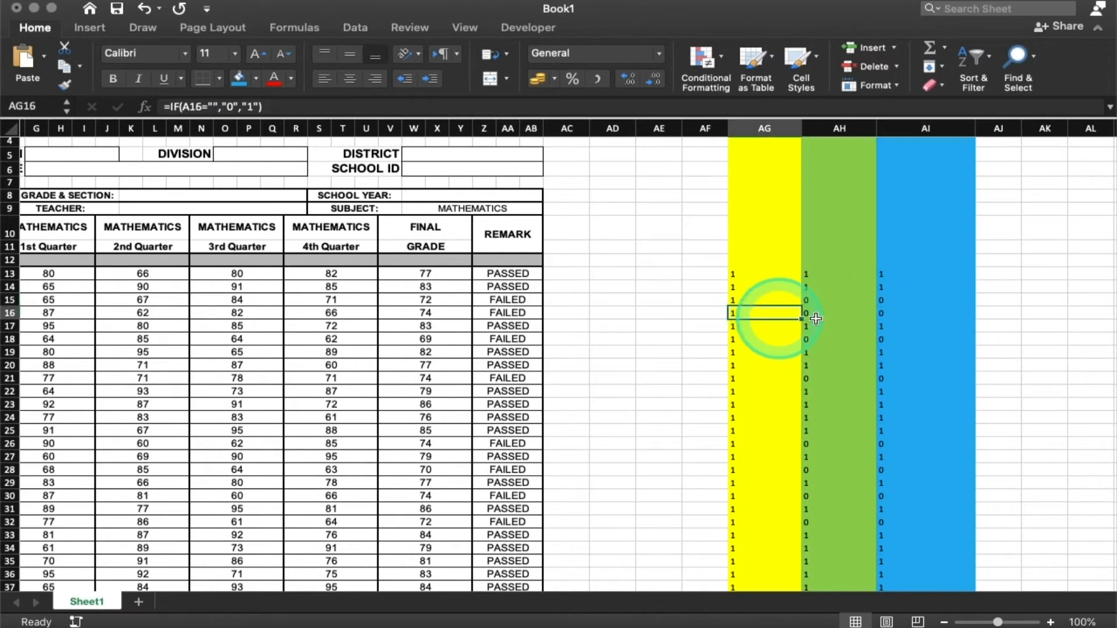
{"action": "left_click", "coordinate": [894, 318]}
{"action": "left_click", "coordinate": [778, 329]}
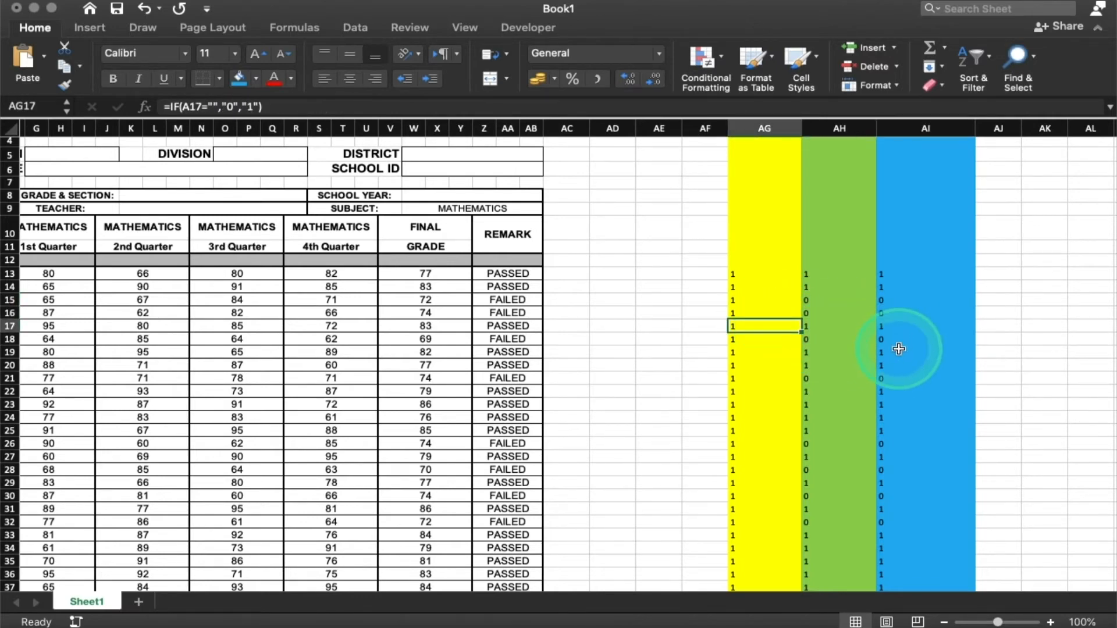
{"action": "scroll", "coordinate": [898, 348], "scroll_direction": "down", "scroll_amount": 5}
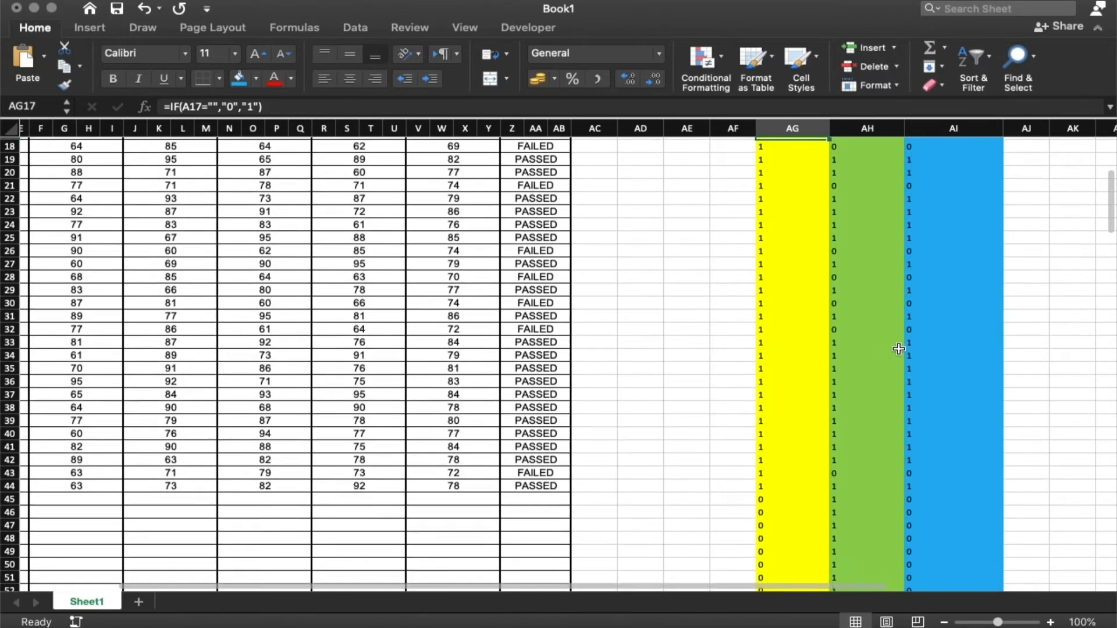
{"action": "scroll", "coordinate": [898, 348], "scroll_direction": "down", "scroll_amount": 8}
{"action": "scroll", "coordinate": [899, 348], "scroll_direction": "down", "scroll_amount": 14}
{"action": "scroll", "coordinate": [899, 348], "scroll_direction": "down", "scroll_amount": 5}
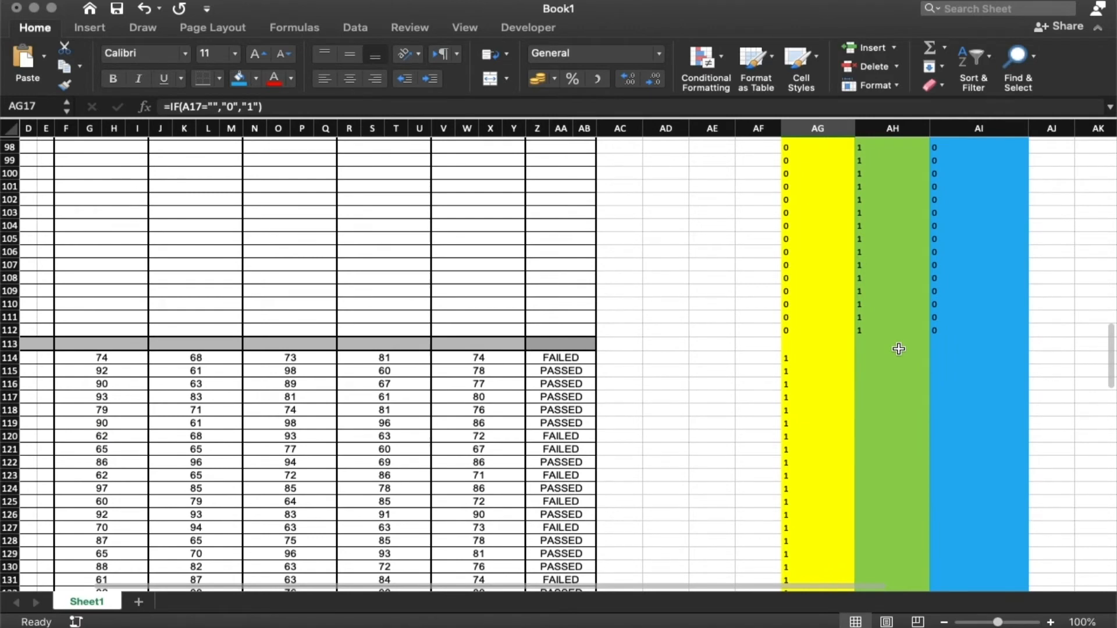
Step: Copy the remarks helper formula from AH112 to AH114 and the final helper formula from AI112 to AI114
{"action": "left_click", "coordinate": [872, 330]}
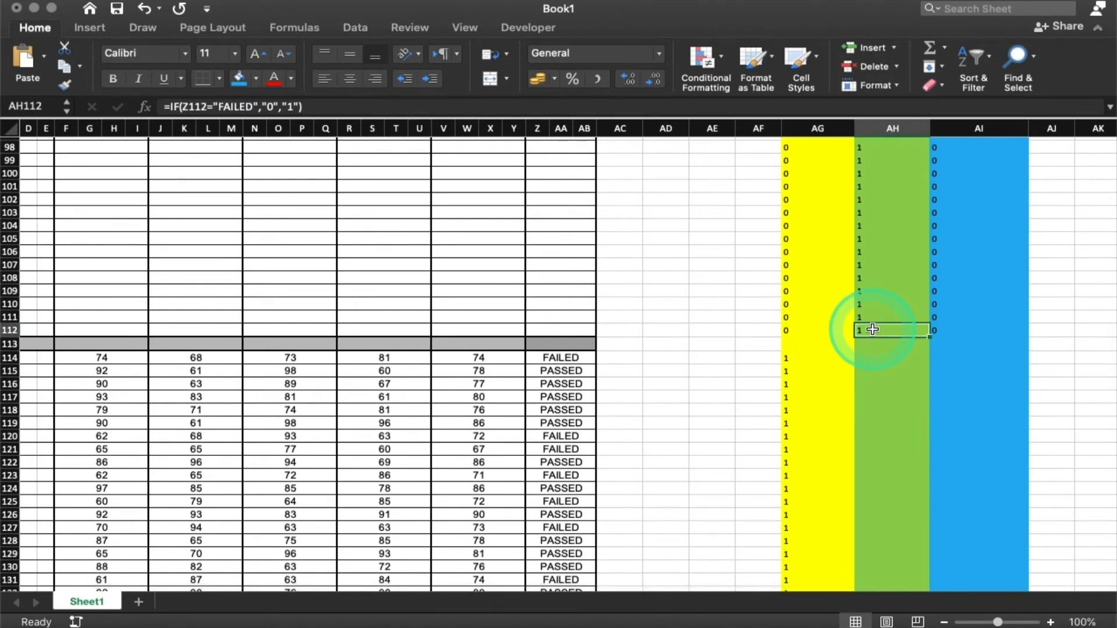
{"action": "left_click", "coordinate": [885, 356]}
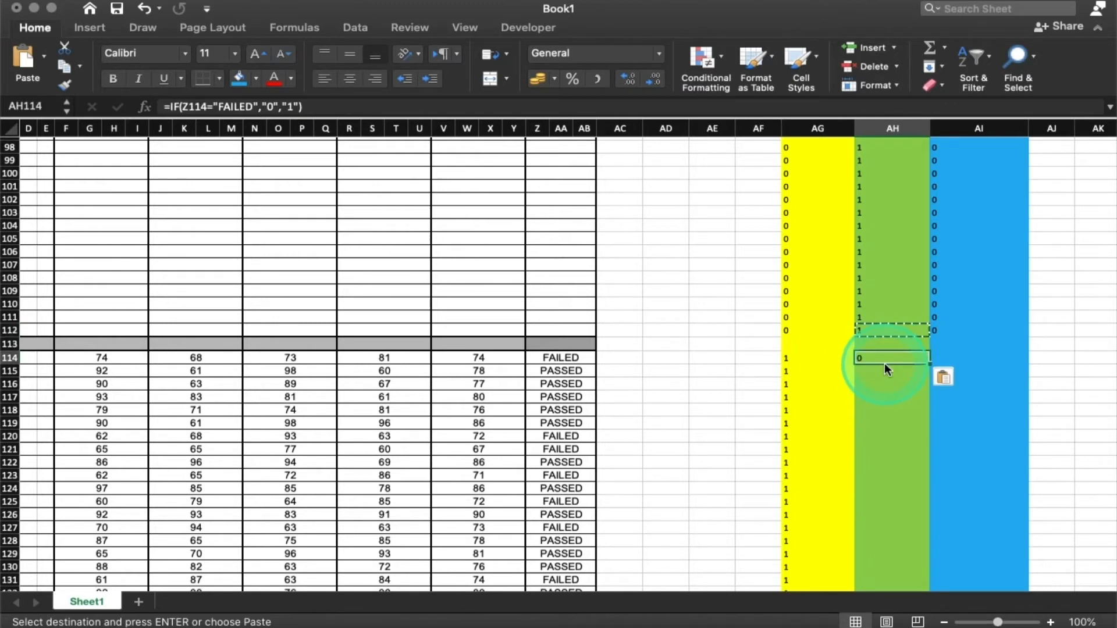
{"action": "left_click", "coordinate": [946, 333]}
{"action": "key", "text": "cmd+c"}
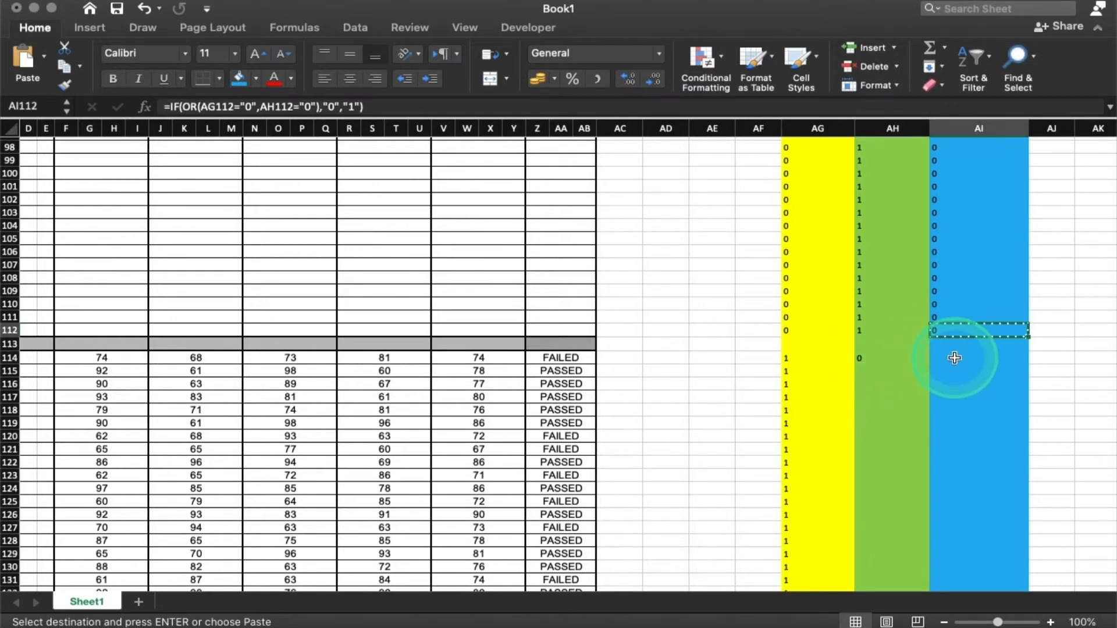
{"action": "left_click", "coordinate": [954, 358]}
Step: Fill the AH114 and AI114 formulas down through row 213, the last student row of the table
{"action": "left_click", "coordinate": [845, 358]}
{"action": "left_click_drag", "start_coordinate": [862, 357], "coordinate": [954, 357]}
{"action": "scroll", "coordinate": [960, 359], "scroll_direction": "down", "scroll_amount": 15}
{"action": "scroll", "coordinate": [960, 359], "scroll_direction": "down", "scroll_amount": 12}
{"action": "left_click", "coordinate": [963, 358], "text": "shift"}
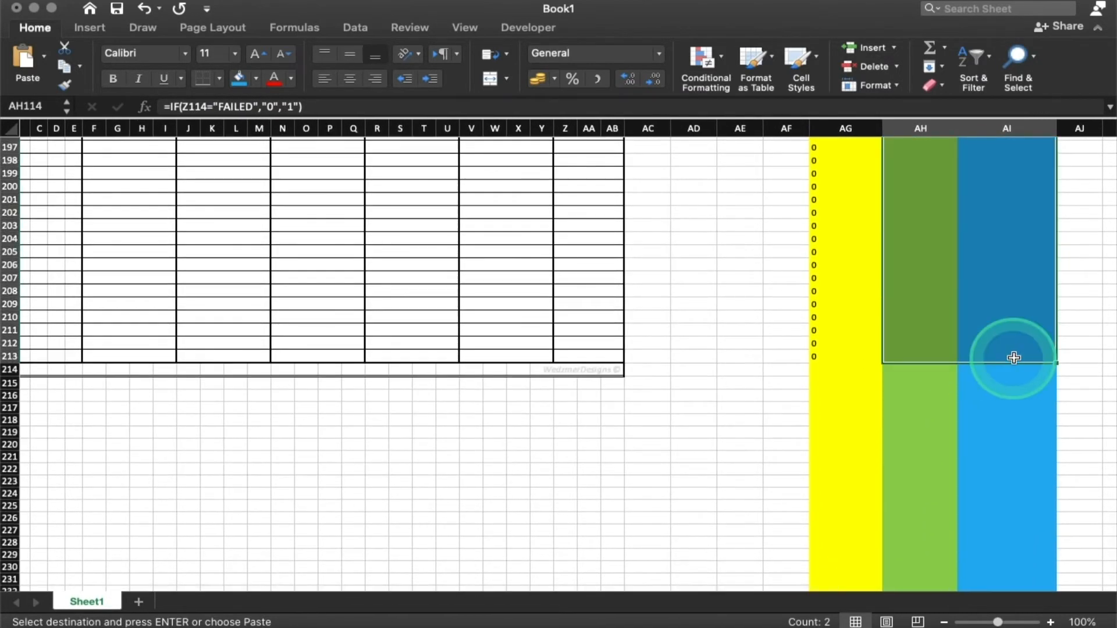
{"action": "key", "text": "ctrl+d"}
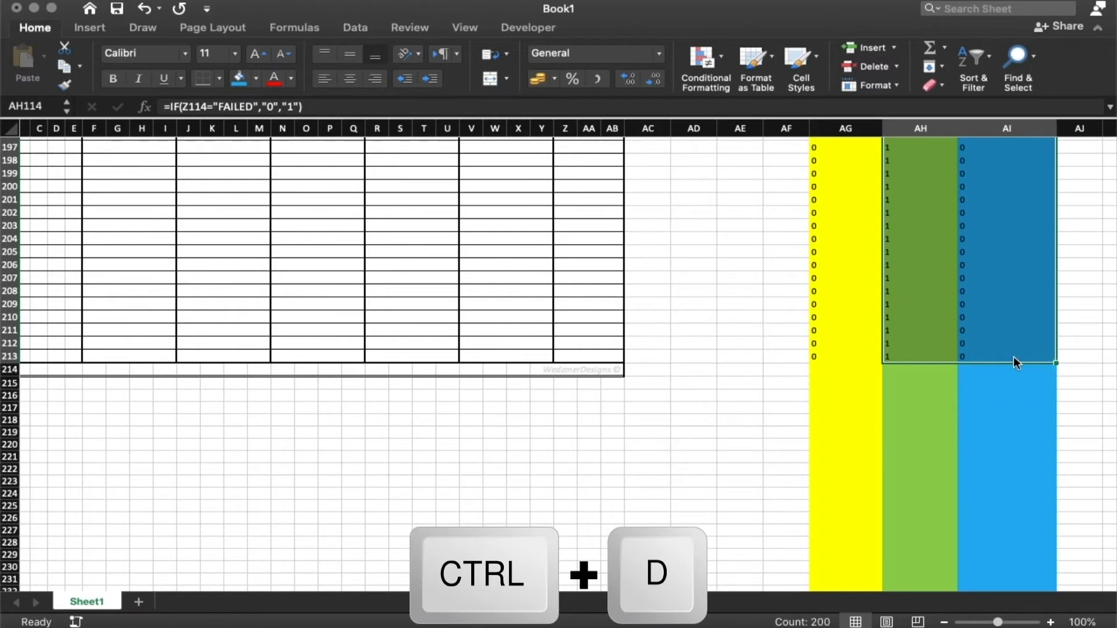
Step: Add a form button near row 3 spanning columns AC to AF, accepting the default macro name Button4_Click
{"action": "scroll", "coordinate": [1013, 357], "scroll_direction": "up", "scroll_amount": 18}
{"action": "scroll", "coordinate": [1014, 357], "scroll_direction": "up", "scroll_amount": 18}
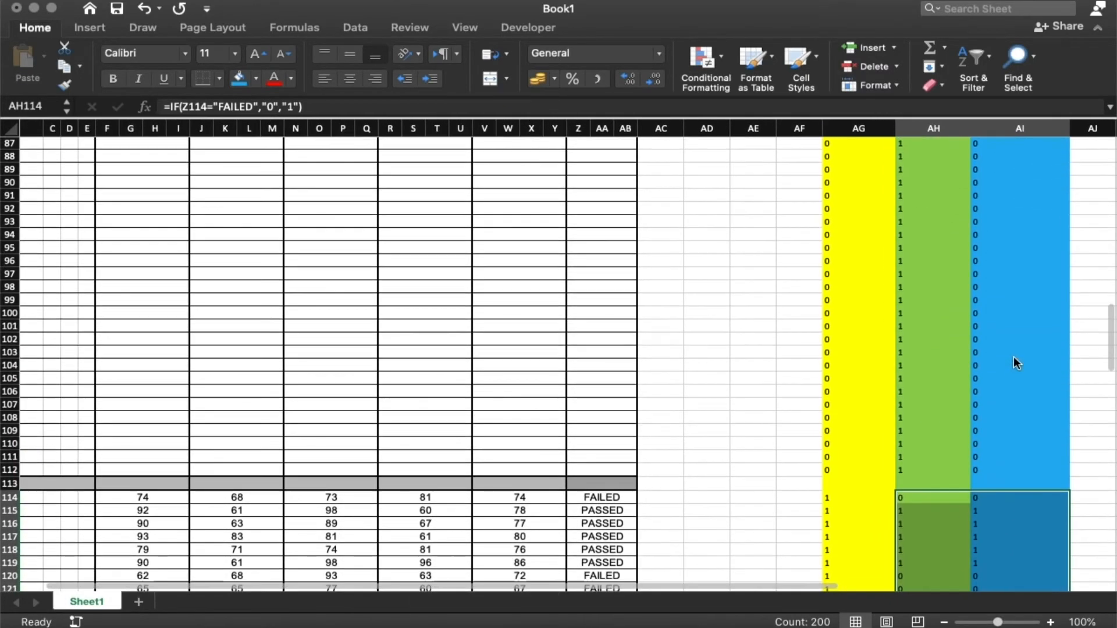
{"action": "scroll", "coordinate": [1013, 357], "scroll_direction": "up", "scroll_amount": 20}
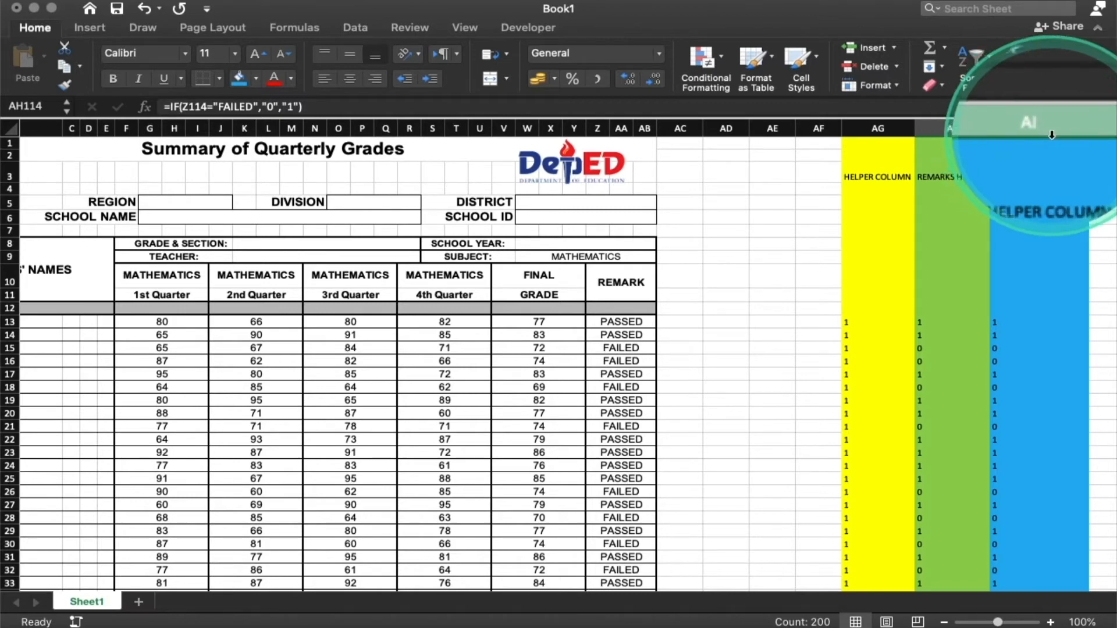
{"action": "scroll", "coordinate": [950, 299], "scroll_direction": "left", "scroll_amount": 5}
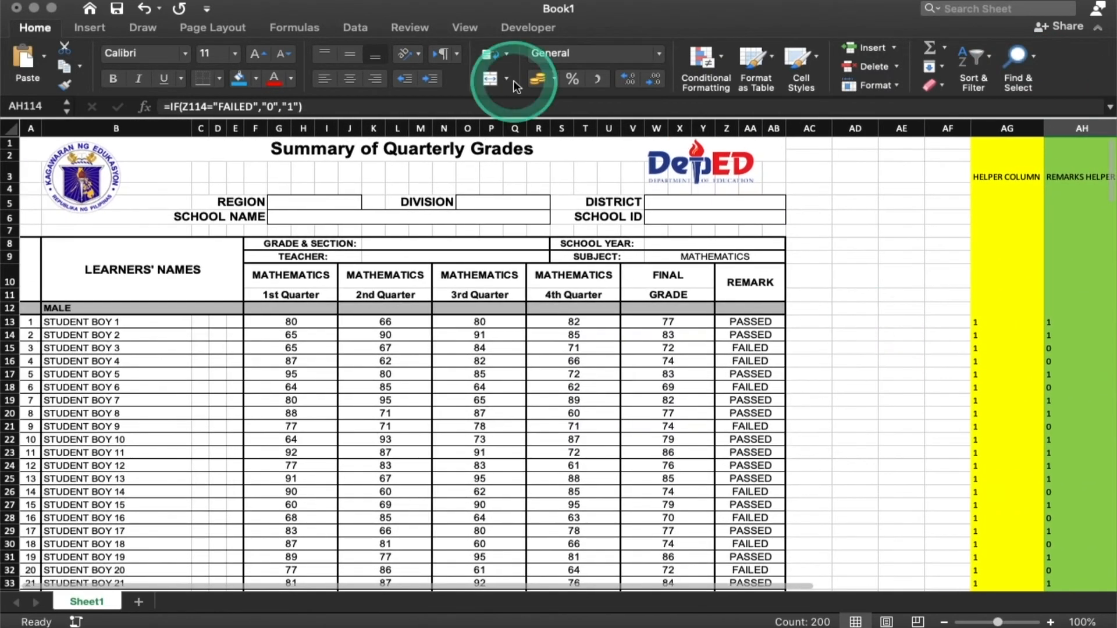
{"action": "left_click", "coordinate": [528, 25]}
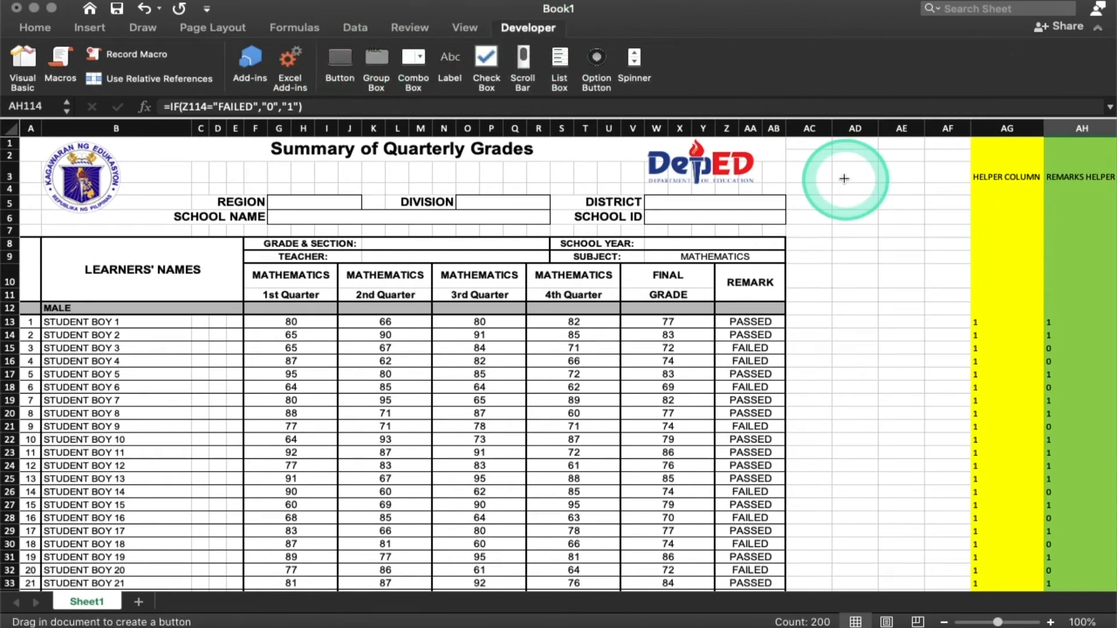
{"action": "left_click_drag", "start_coordinate": [806, 163], "coordinate": [919, 196]}
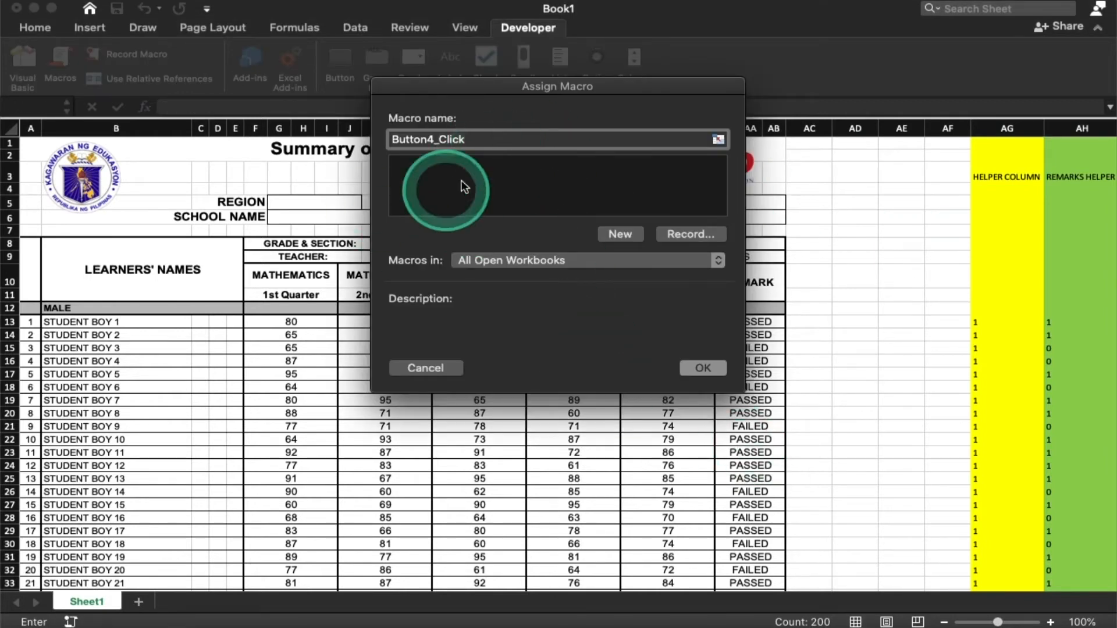
{"action": "left_click", "coordinate": [695, 369]}
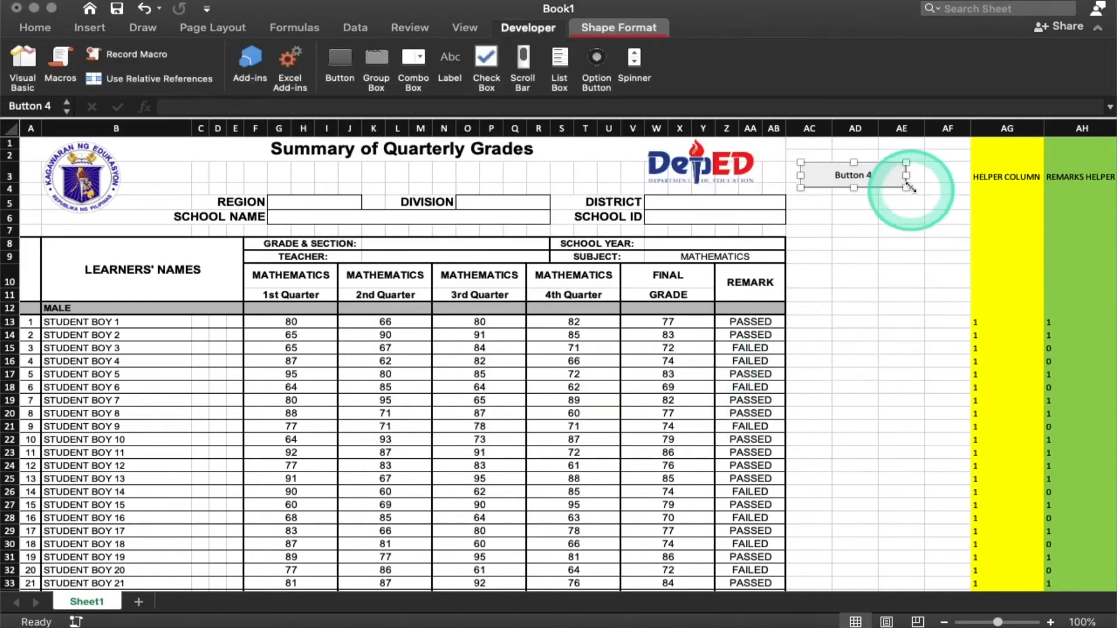
{"action": "left_click_drag", "start_coordinate": [906, 175], "coordinate": [962, 175]}
Step: Replace the new button's caption with HIDE ROWS BUTTON
{"action": "left_click", "coordinate": [890, 174]}
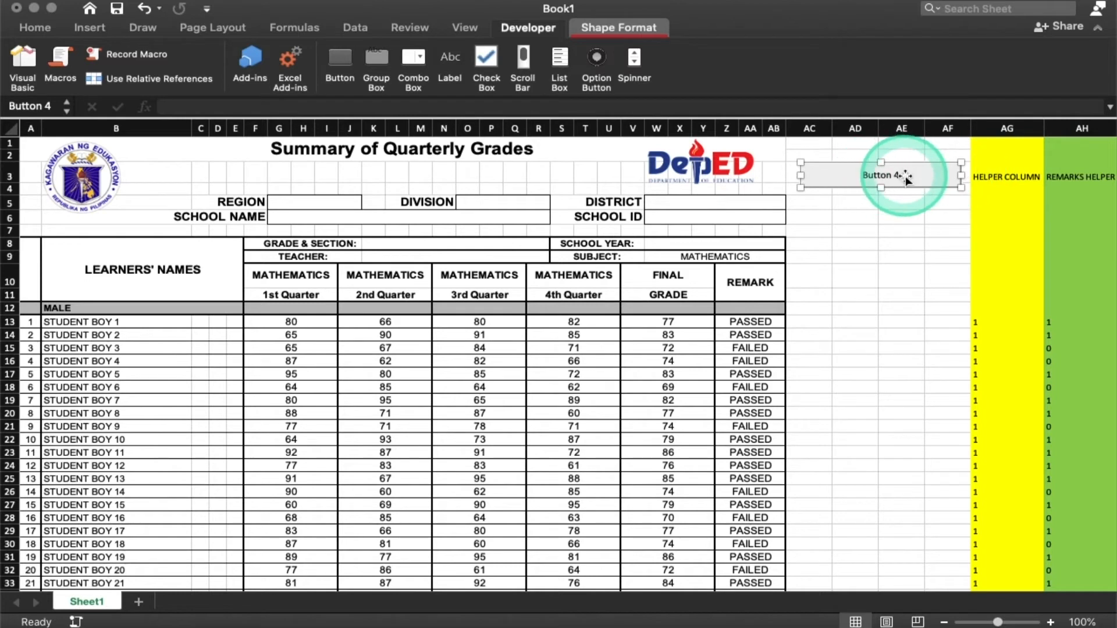
{"action": "left_click", "coordinate": [893, 240]}
{"action": "key", "text": "BackSpace"}
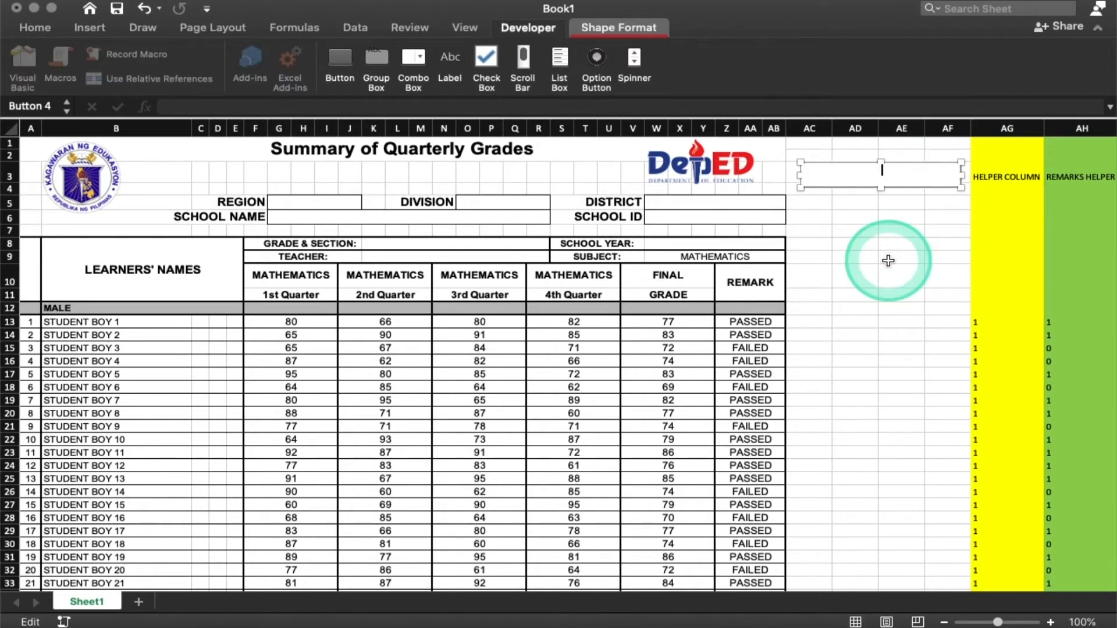
{"action": "type", "text": "HIDE ROWS BUTTON"}
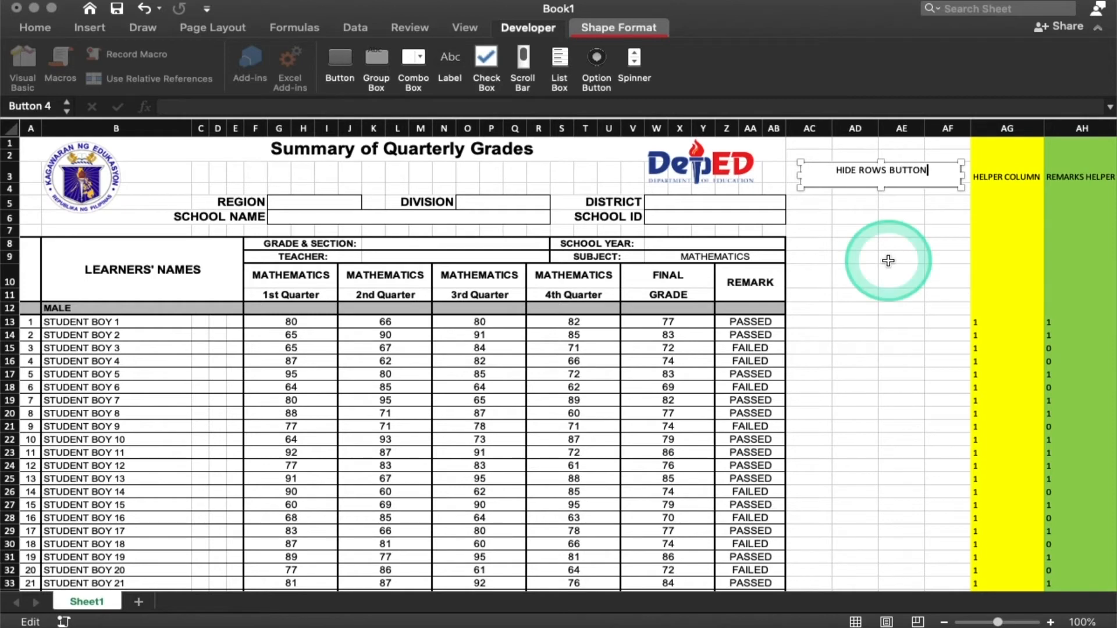
{"action": "left_click", "coordinate": [897, 218]}
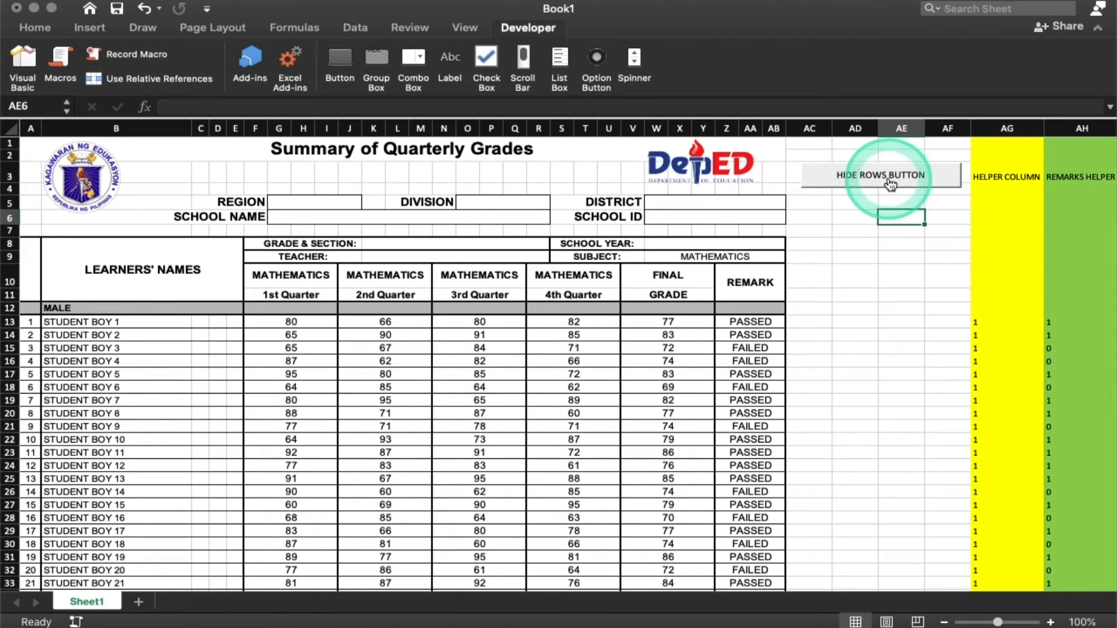
Step: Name the button object HideRowsButton so that macro code can refer to it
{"action": "right_click", "coordinate": [868, 174]}
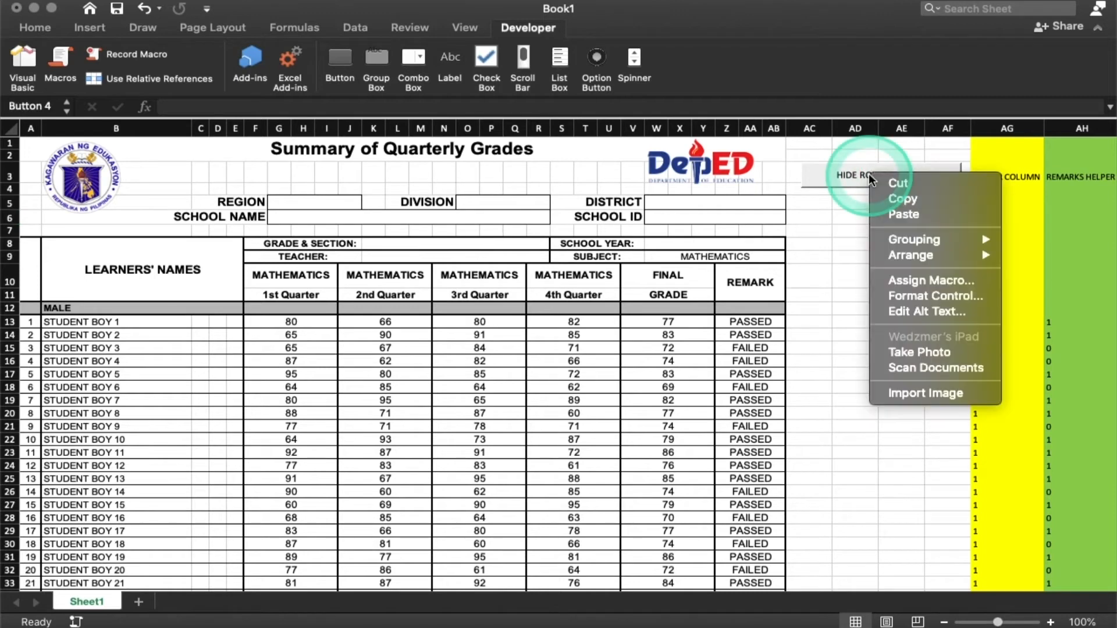
{"action": "left_click", "coordinate": [849, 175]}
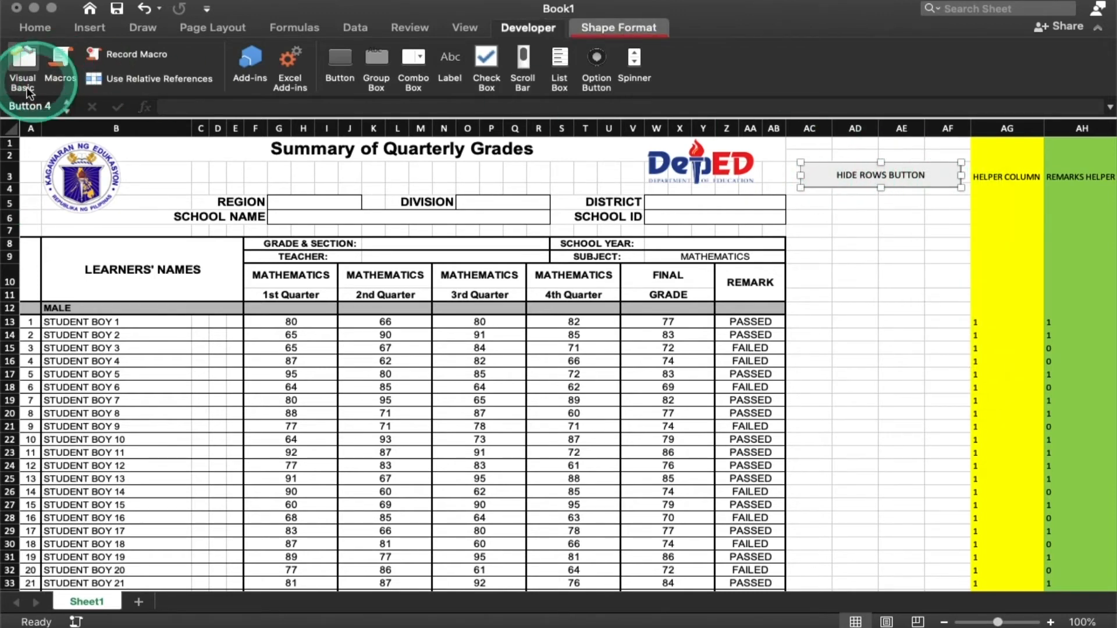
{"action": "left_click_drag", "start_coordinate": [51, 107], "coordinate": [7, 106]}
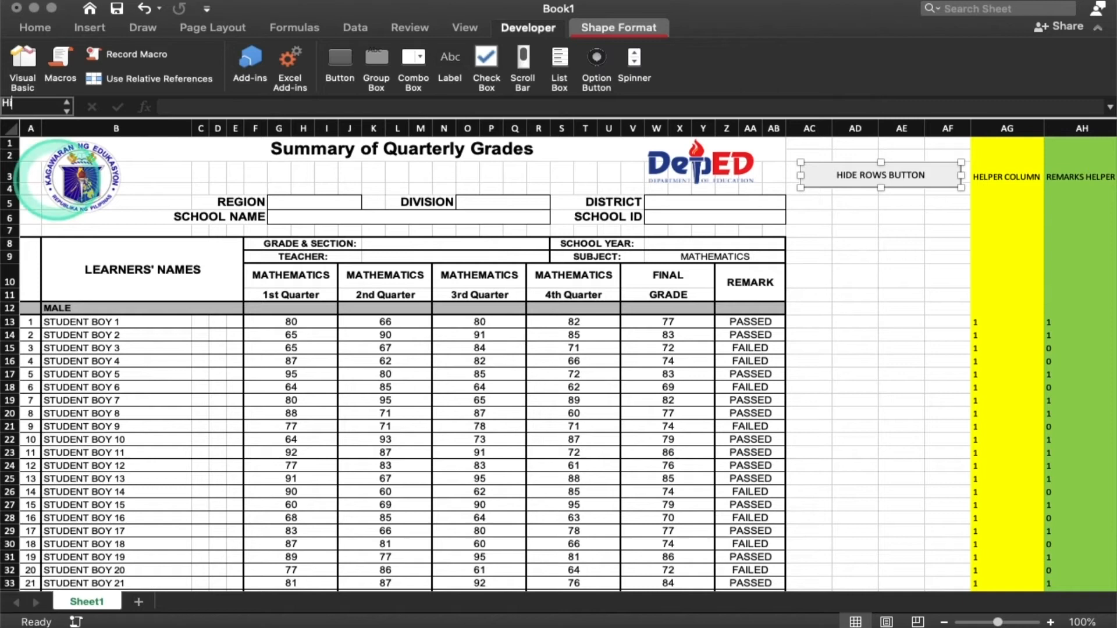
{"action": "type", "text": "Button"}
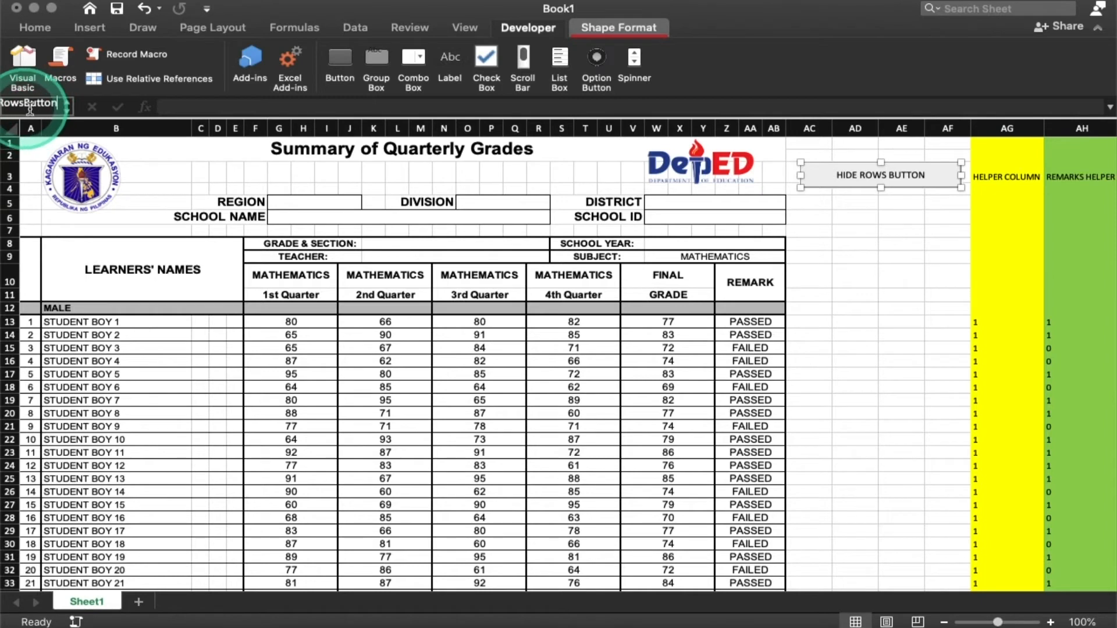
{"action": "key", "text": "Return"}
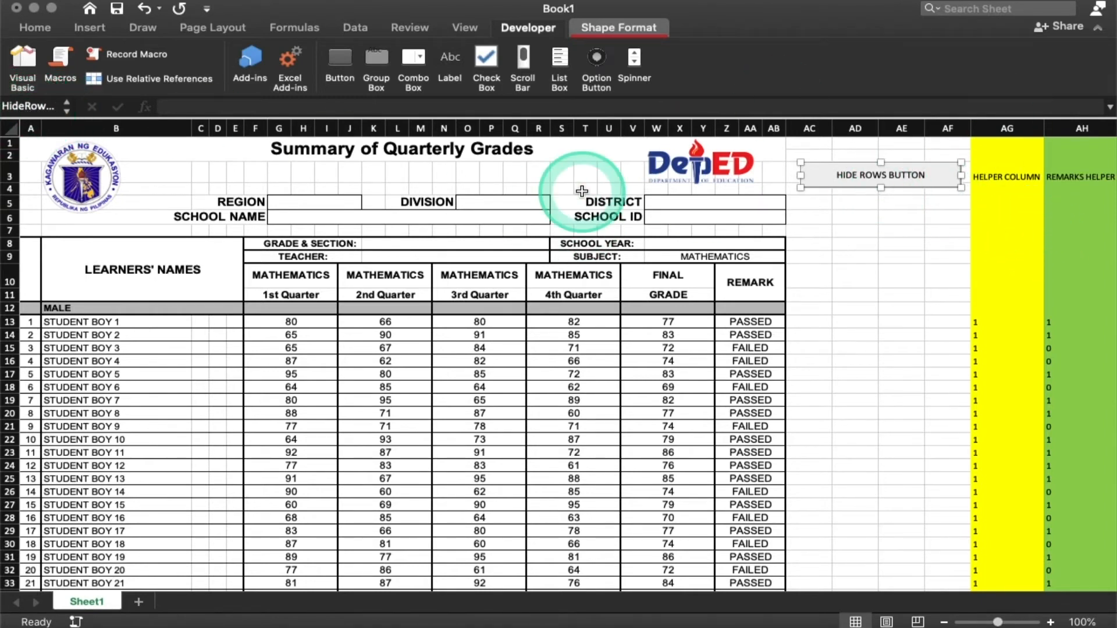
Step: Open Sheet1's code window in the Visual Basic editor and enlarge it to fill most of the workspace
{"action": "left_click", "coordinate": [28, 65]}
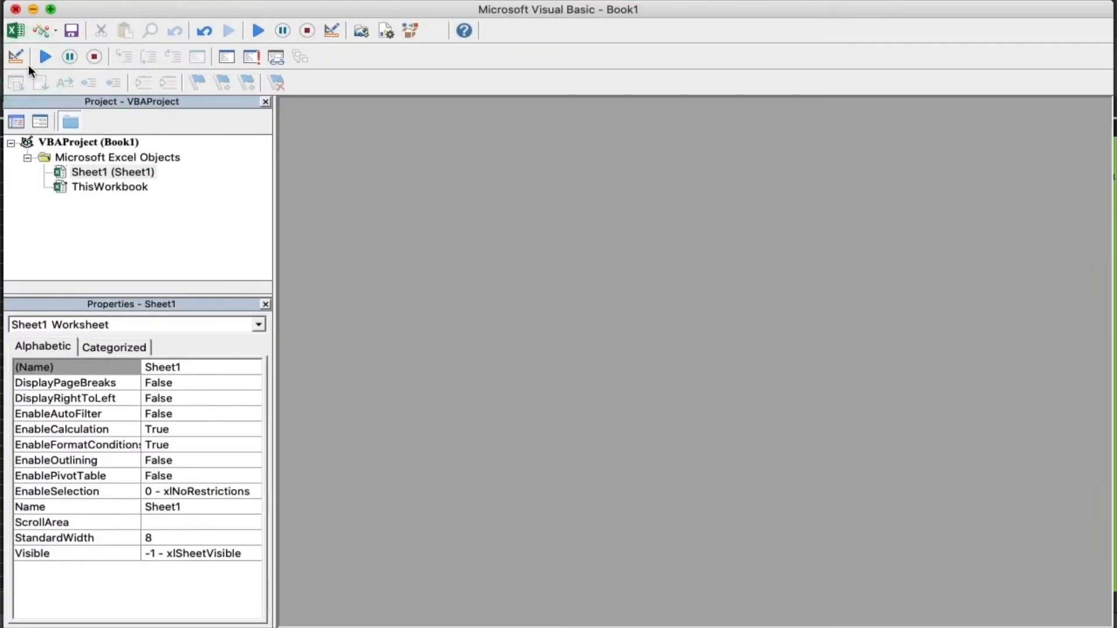
{"action": "double_click", "coordinate": [110, 174]}
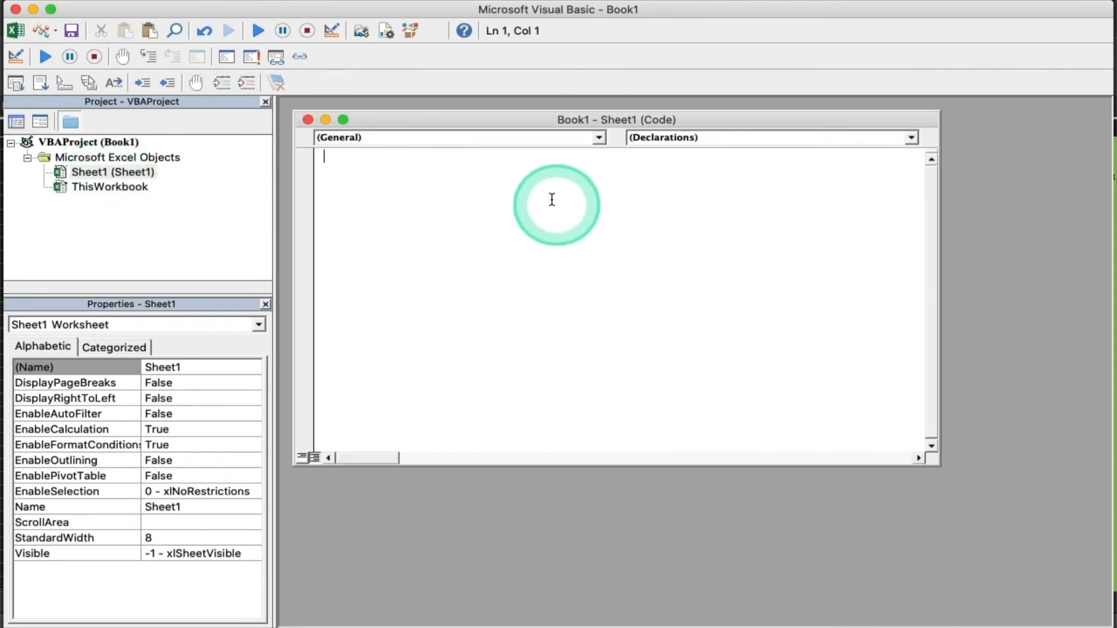
{"action": "left_click_drag", "start_coordinate": [675, 120], "coordinate": [659, 111]}
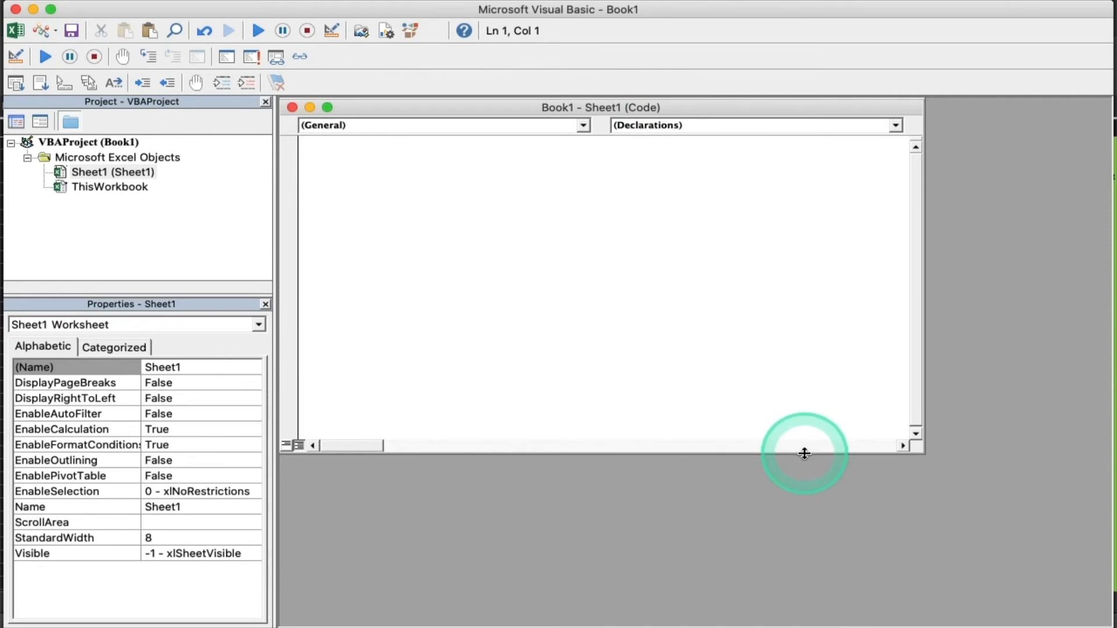
{"action": "left_click_drag", "start_coordinate": [804, 453], "coordinate": [814, 623]}
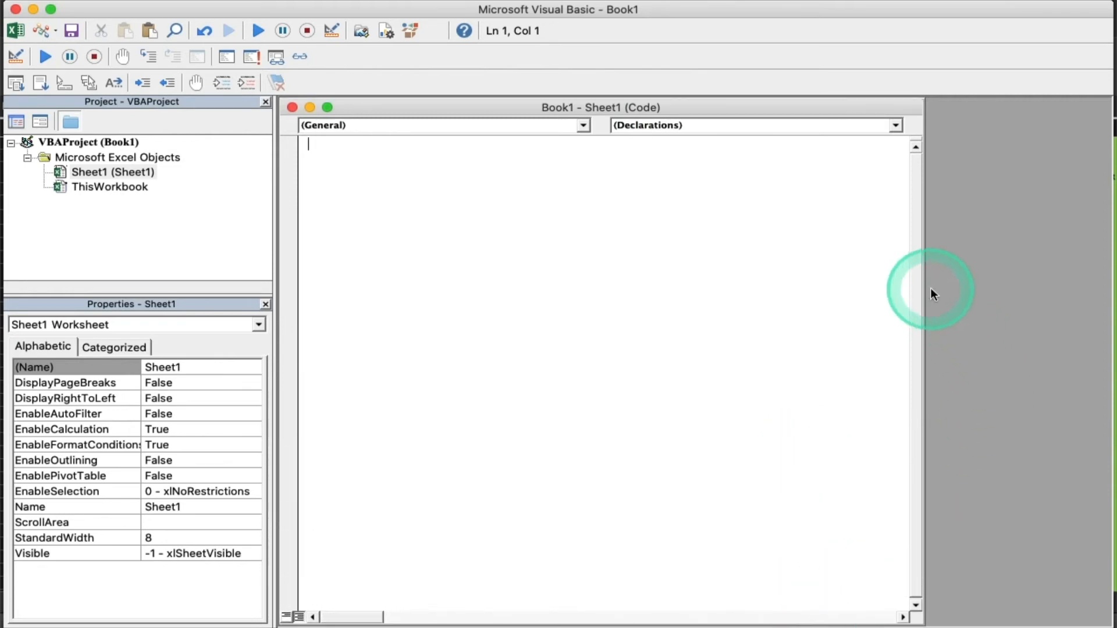
{"action": "left_click_drag", "start_coordinate": [924, 286], "coordinate": [1061, 291]}
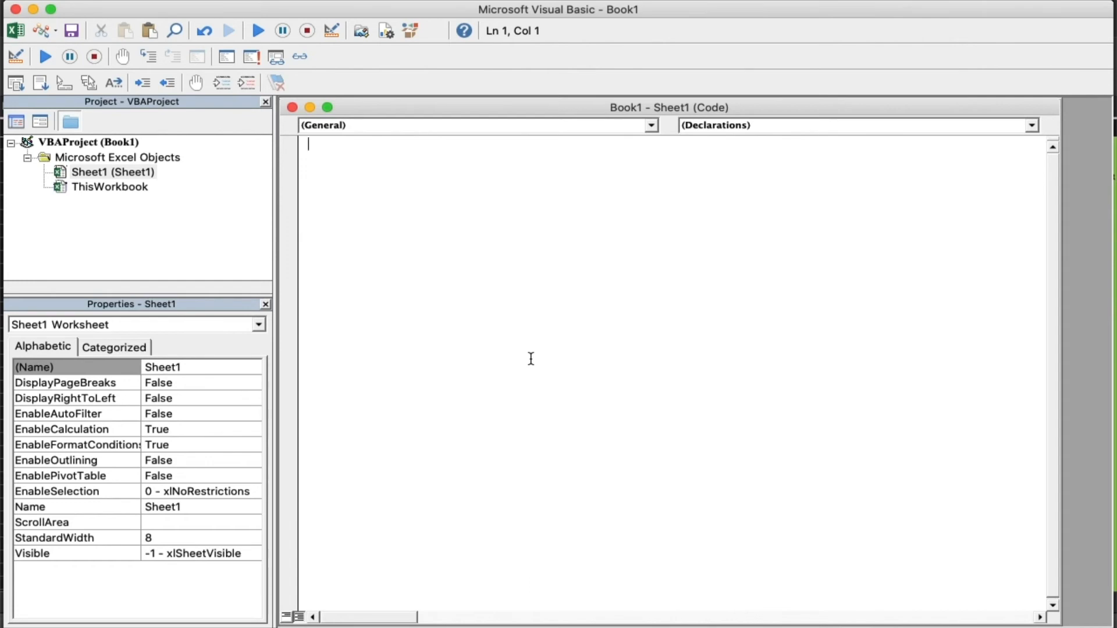
Step: Enter the HideRow macro that hides rows holding 0 in Sheet1's code, with its Shapes reference set to "HideRowsButton"
{"action": "left_click", "coordinate": [623, 281]}
{"action": "type", "text": "Sub HideRow() Dim isfLastRow As Long Dim isfCounter As Long      Application.ScreenUpdating = False     Application.Calculation = xlCalculationManual     Application.EnableEvents = False      With ActiveSheet      .Shapes(\"HideButton\").Visible = True      isfLastRow = .Range(\"A10000\").End(xlUp).Row     For isfCounter = 5 To isfLastRow         If .Cells(isfCounter, \"A\").Value = 0 Then             .Cells(isfCounter, \"A\").EntireRow.Hidden = True         End If     Next isfCounter     .Range(\"A1\").Select      End With      Application.EnableEvents = True     Application.Calculation = xlCalculationAutomatic     Application.ScreenUpdating = True   End Sub"}
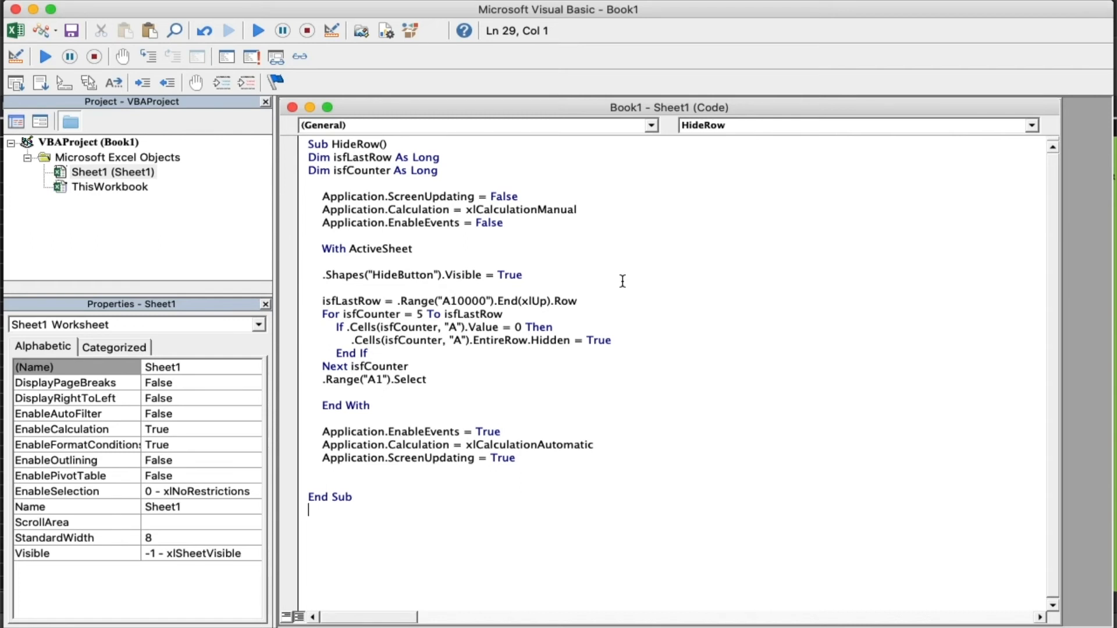
{"action": "left_click_drag", "start_coordinate": [373, 275], "coordinate": [434, 278]}
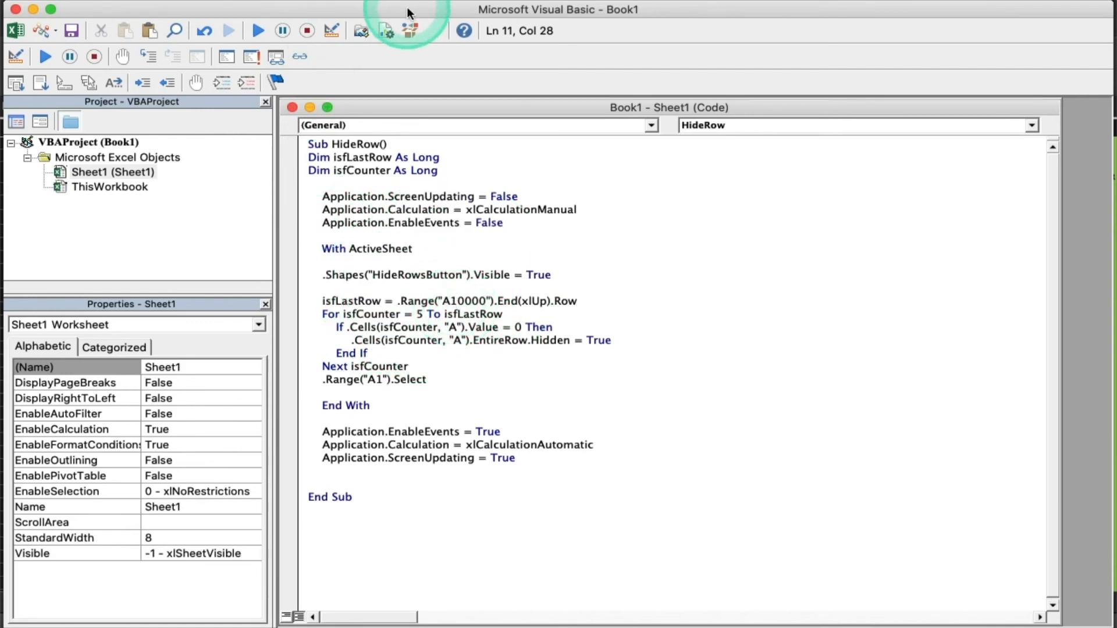
Step: Change the range in the macro's isfLastRow line to "AI10000" so it uses the final helper column
{"action": "left_click_drag", "start_coordinate": [400, 11], "coordinate": [399, 254]}
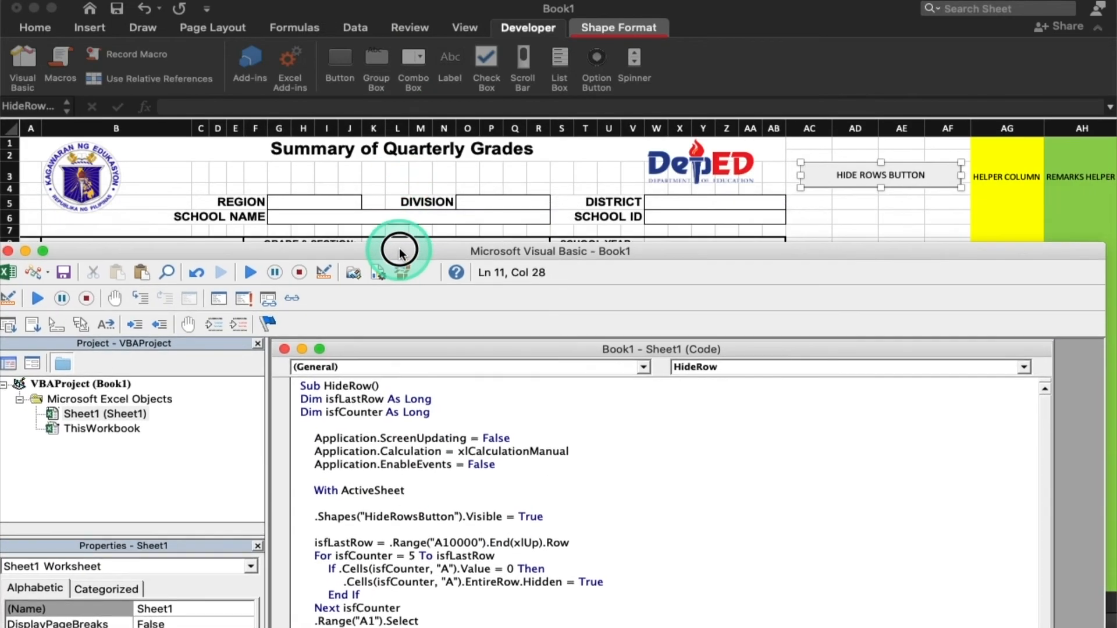
{"action": "scroll", "coordinate": [957, 216], "scroll_direction": "right", "scroll_amount": 10}
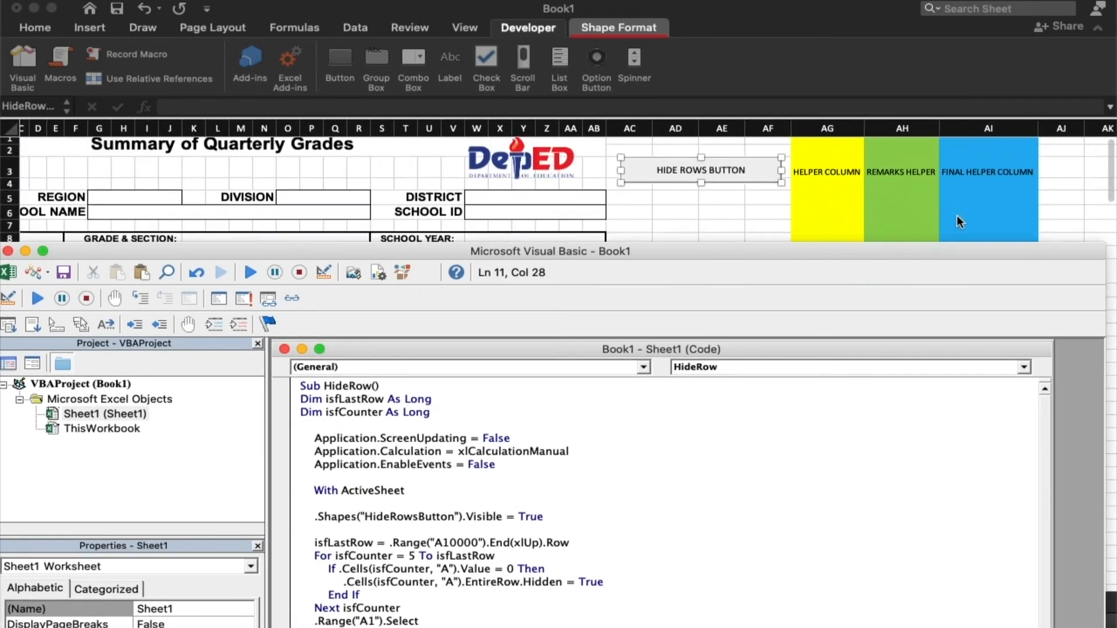
{"action": "scroll", "coordinate": [957, 215], "scroll_direction": "right", "scroll_amount": 3}
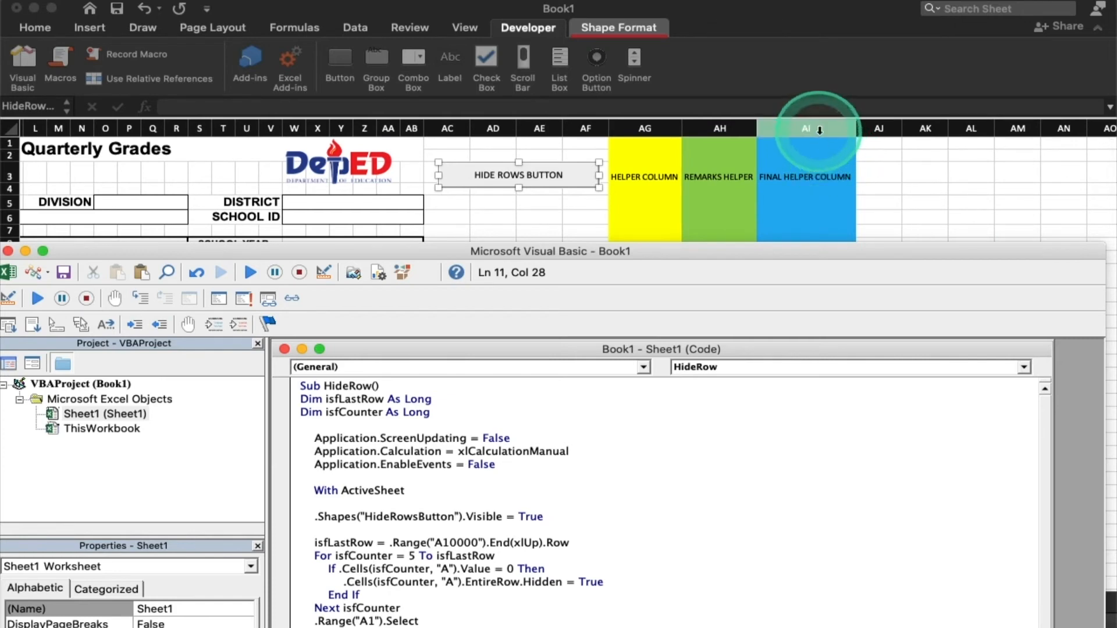
{"action": "scroll", "coordinate": [814, 174], "scroll_direction": "down", "scroll_amount": 5}
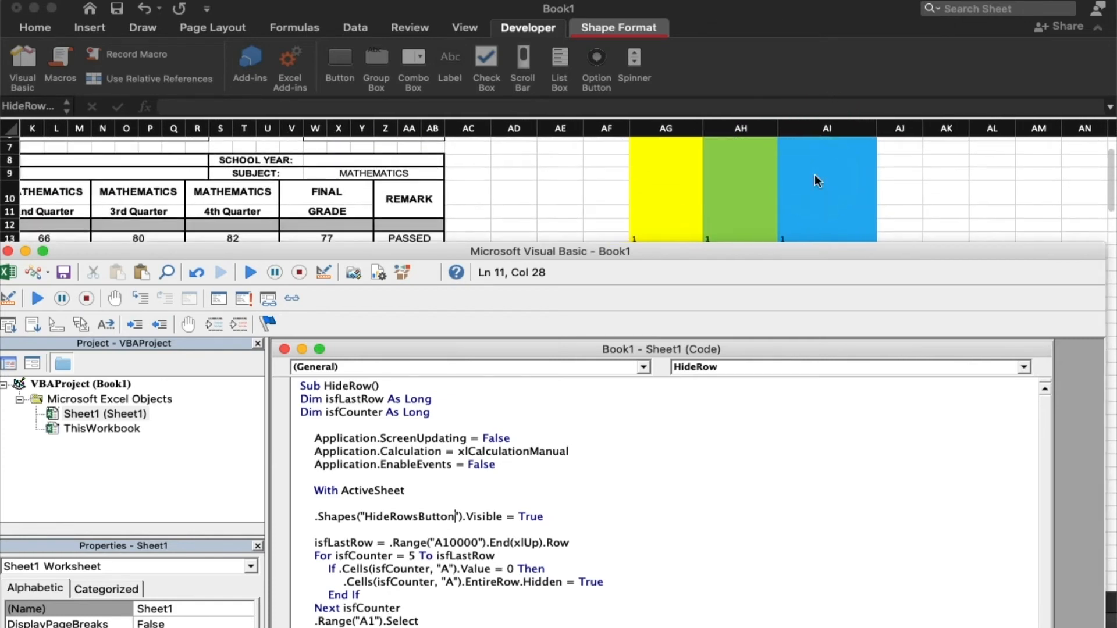
{"action": "scroll", "coordinate": [814, 201], "scroll_direction": "up", "scroll_amount": 5}
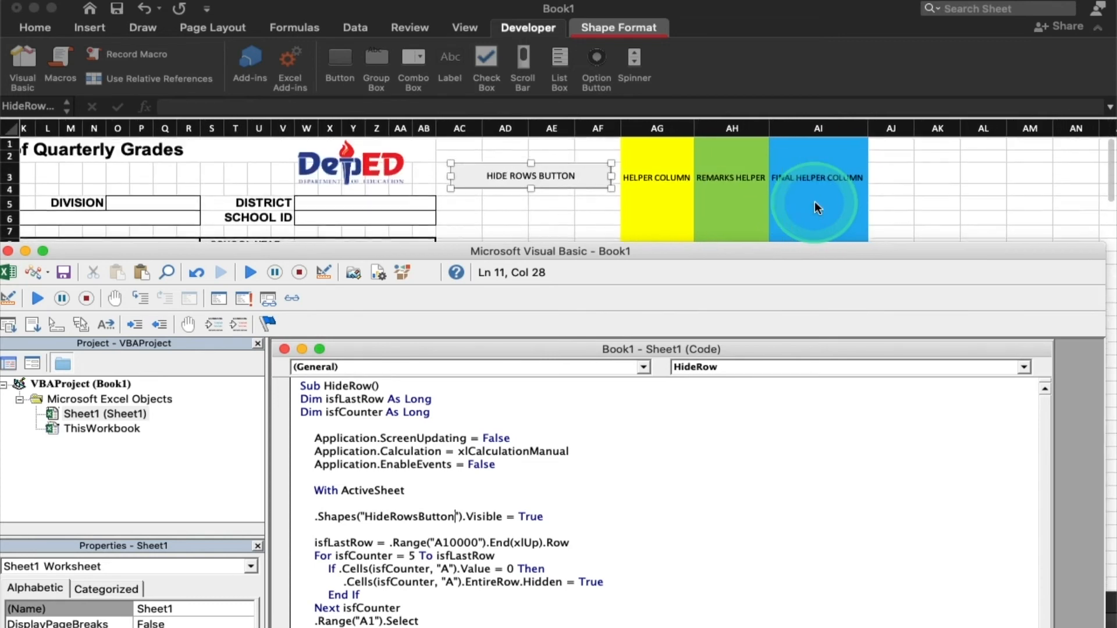
{"action": "left_click", "coordinate": [441, 545]}
{"action": "type", "text": "l"}
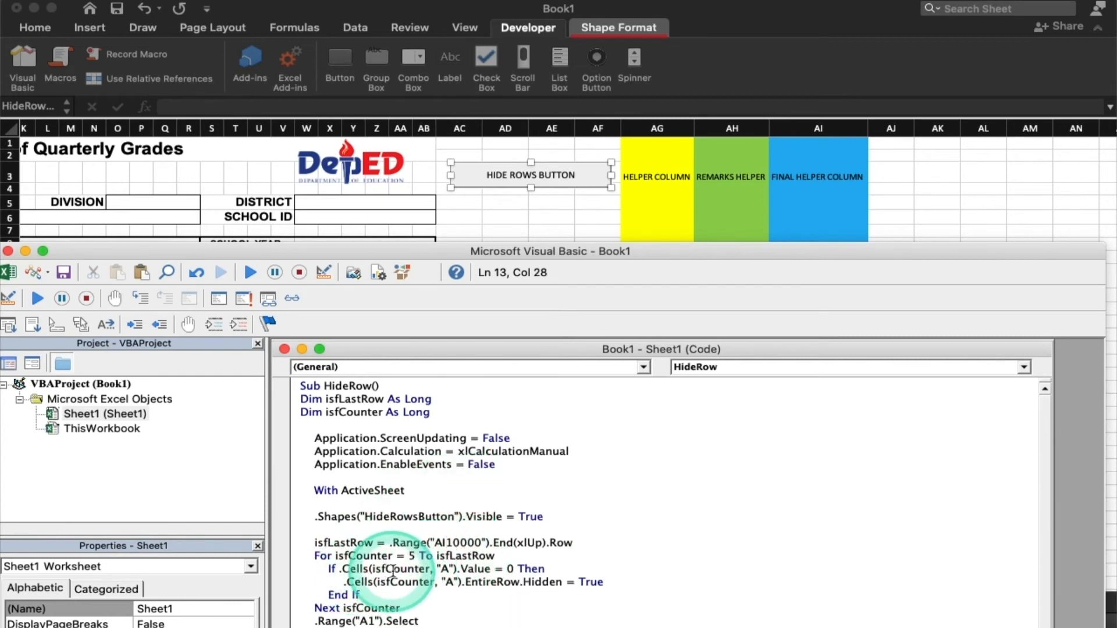
Step: Set the start of the macro's isfCounter loop to 13, matching the first learner row in the sheet
{"action": "scroll", "coordinate": [762, 193], "scroll_direction": "left", "scroll_amount": 2}
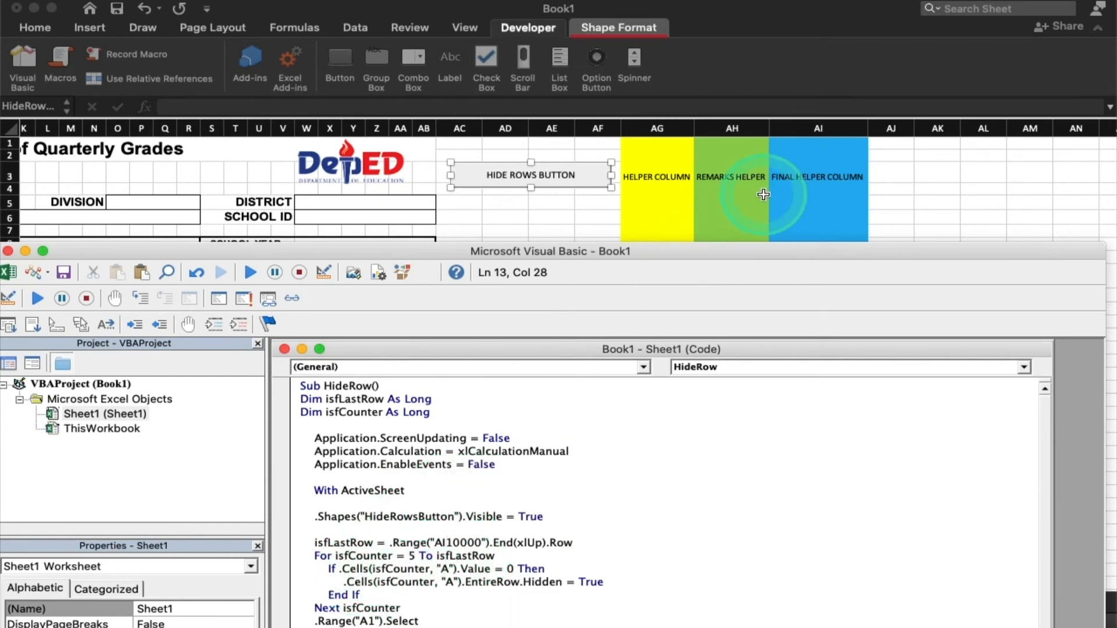
{"action": "scroll", "coordinate": [763, 194], "scroll_direction": "down", "scroll_amount": 5}
{"action": "scroll", "coordinate": [763, 200], "scroll_direction": "down", "scroll_amount": 1}
{"action": "left_click", "coordinate": [848, 202]}
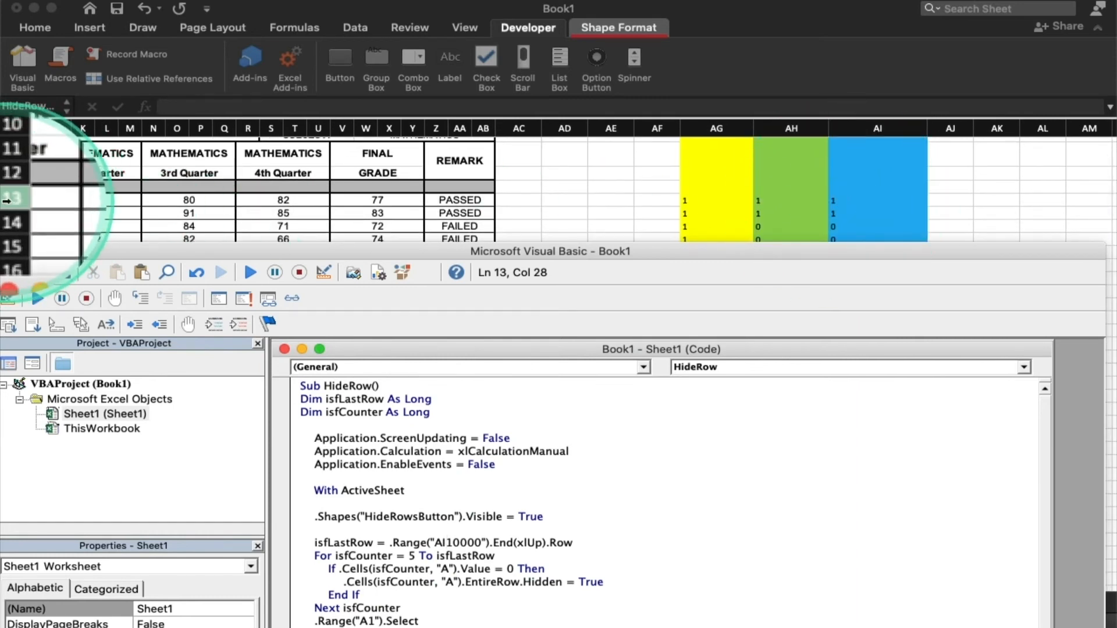
{"action": "left_click", "coordinate": [414, 556]}
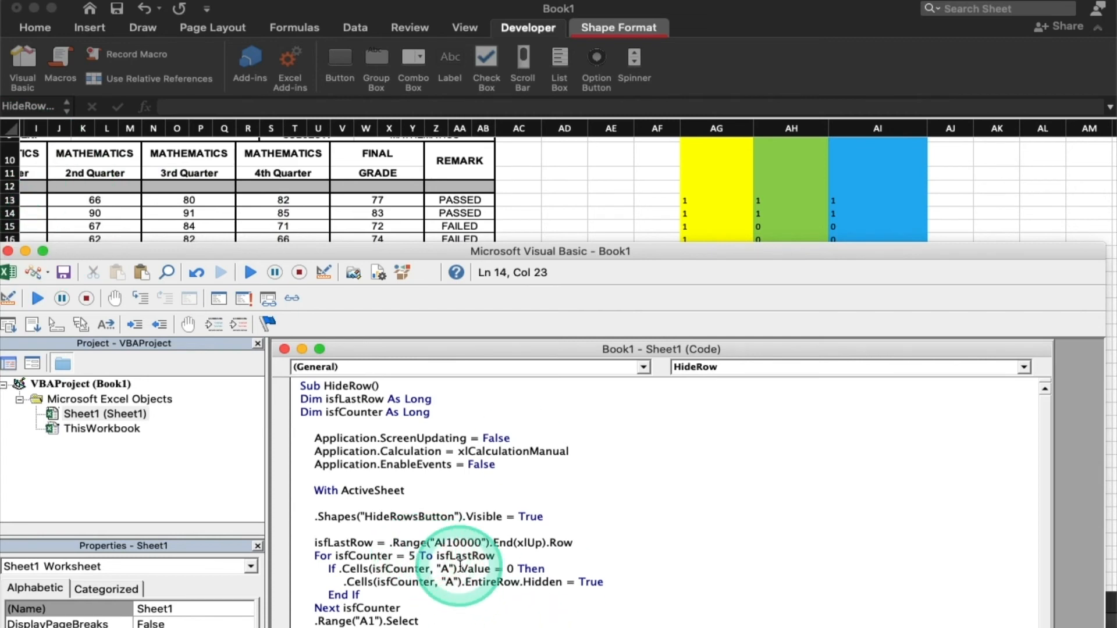
{"action": "key", "text": "shift+Left"}
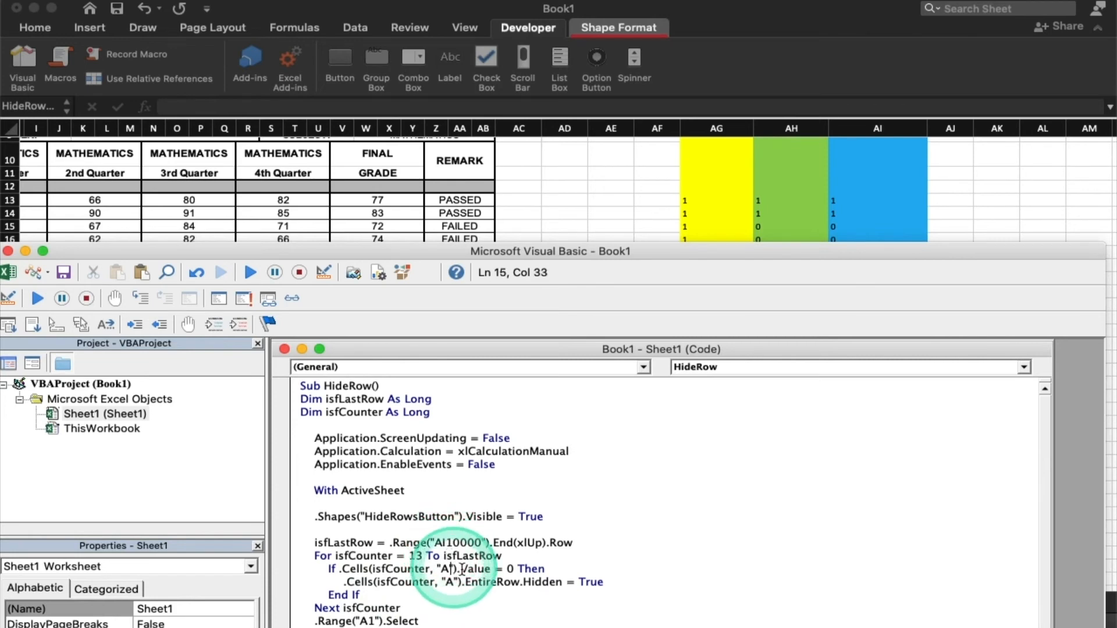
Step: Change the column reference in both of the macro's Cells lines to "AI", and close the Visual Basic editor
{"action": "type", "text": "I"}
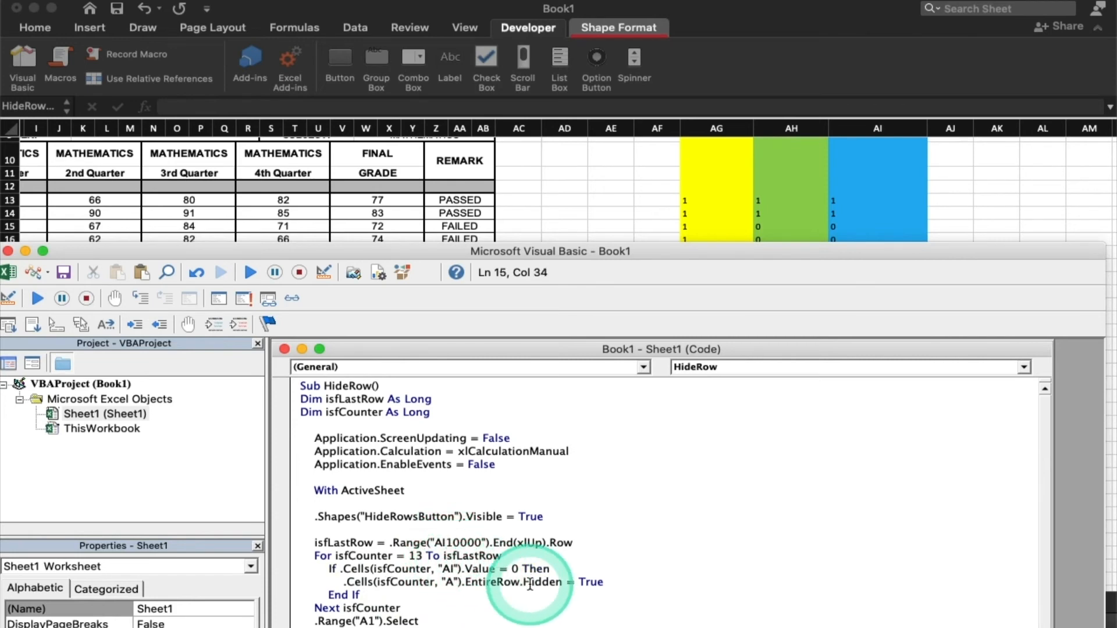
{"action": "key", "text": "Down"}
{"action": "key", "text": "Down"}
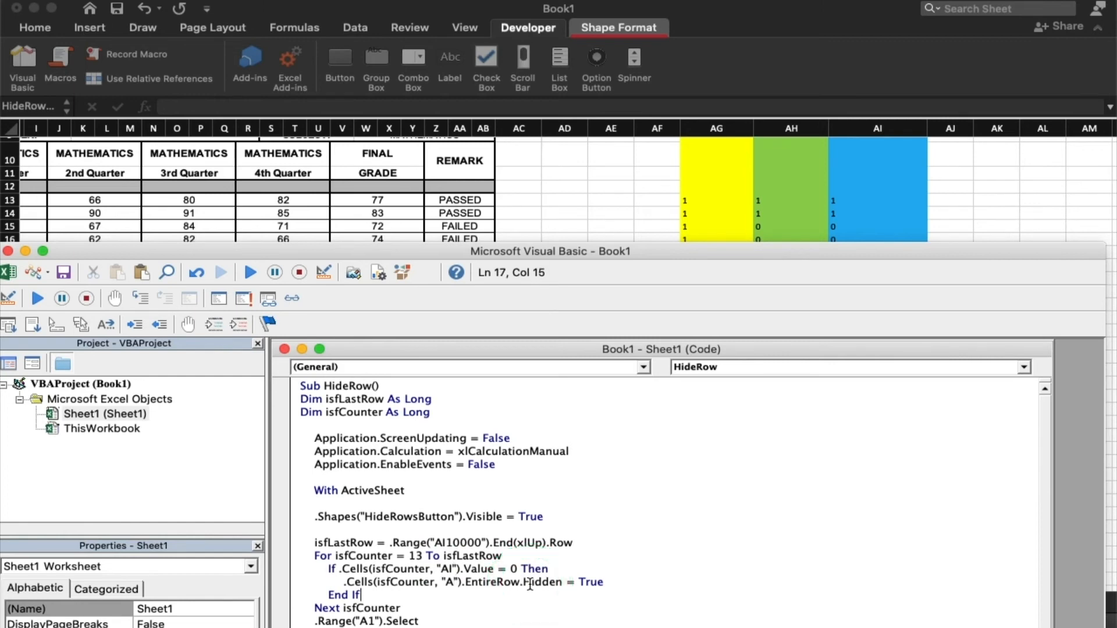
{"action": "type", "text": "I"}
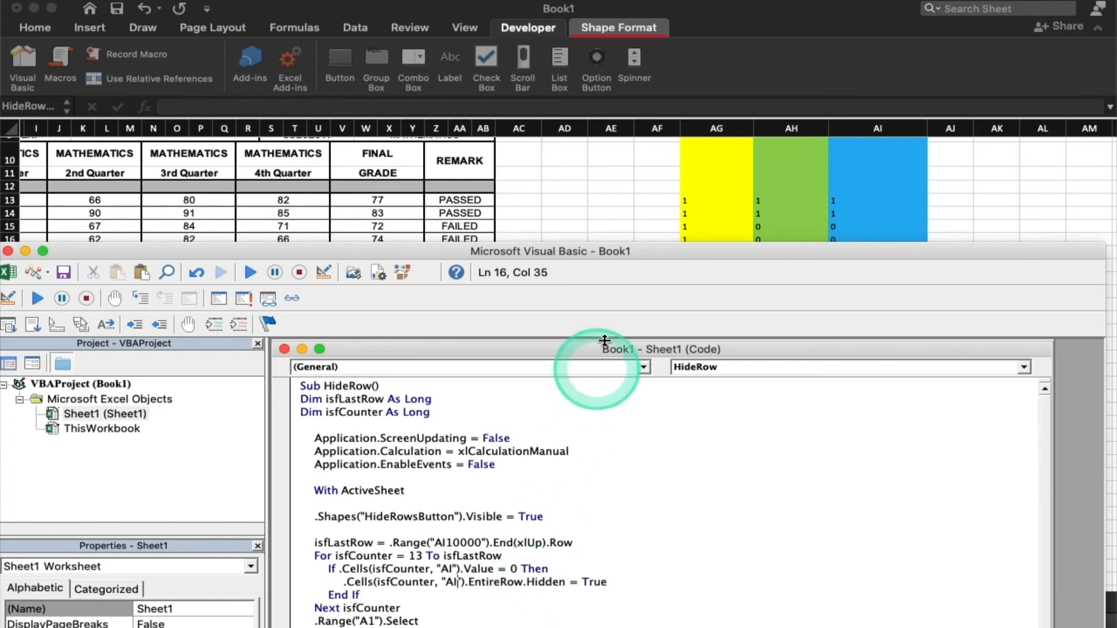
{"action": "left_click_drag", "start_coordinate": [588, 252], "coordinate": [597, 3]}
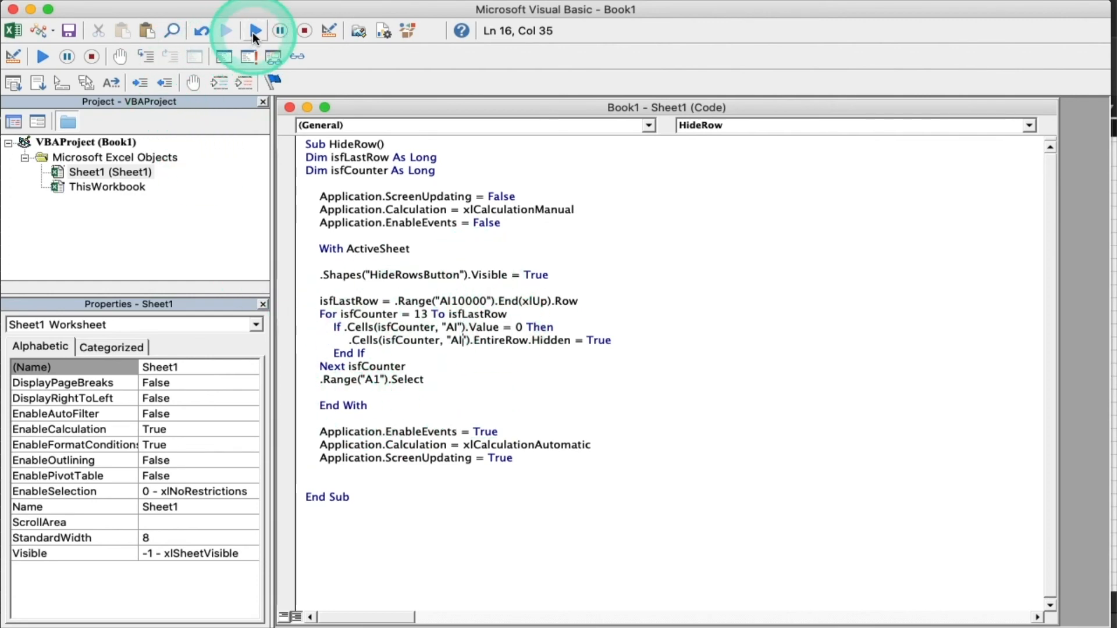
{"action": "left_click", "coordinate": [12, 10]}
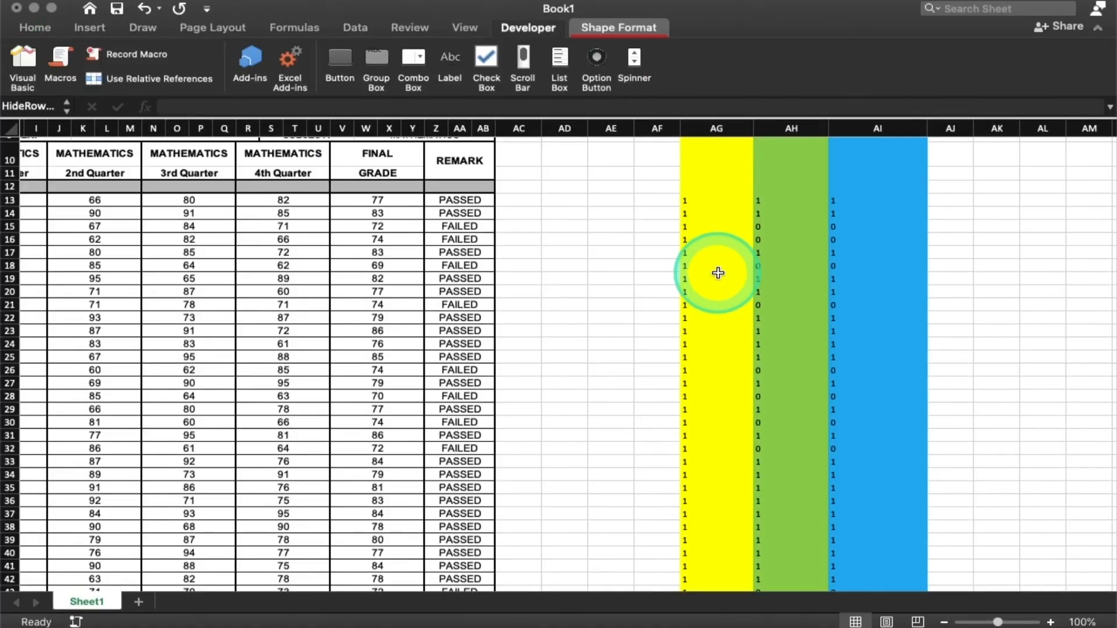
Step: Assign the Sheet1.HideRow macro to the HIDE ROWS BUTTON and deselect the button
{"action": "scroll", "coordinate": [718, 273], "scroll_direction": "up", "scroll_amount": 3}
{"action": "scroll", "coordinate": [718, 273], "scroll_direction": "left", "scroll_amount": 3}
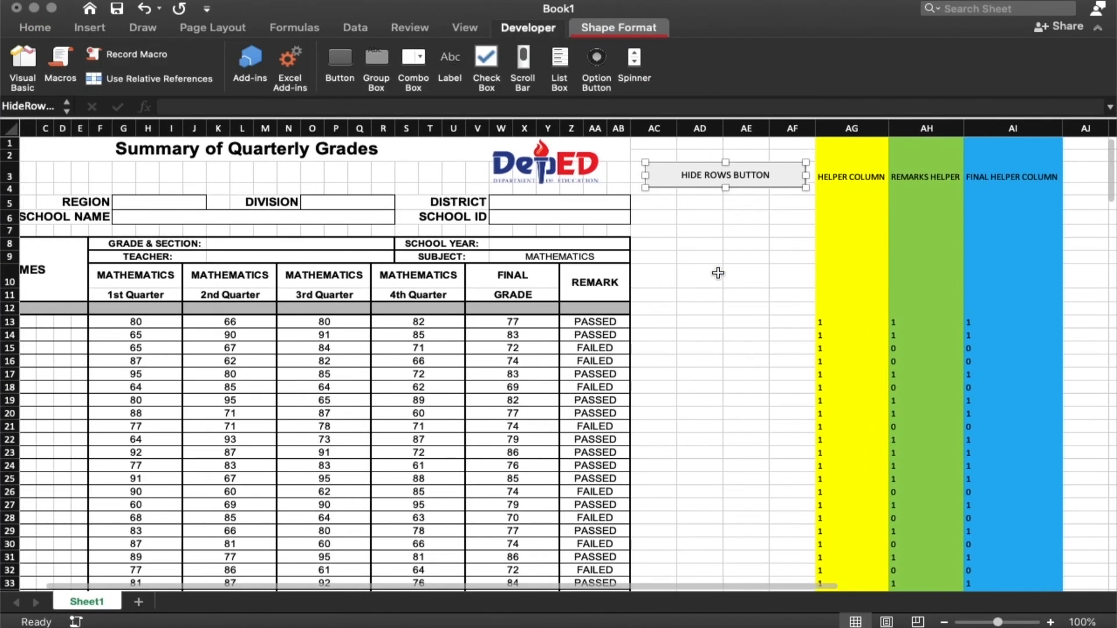
{"action": "scroll", "coordinate": [718, 273], "scroll_direction": "left", "scroll_amount": 2}
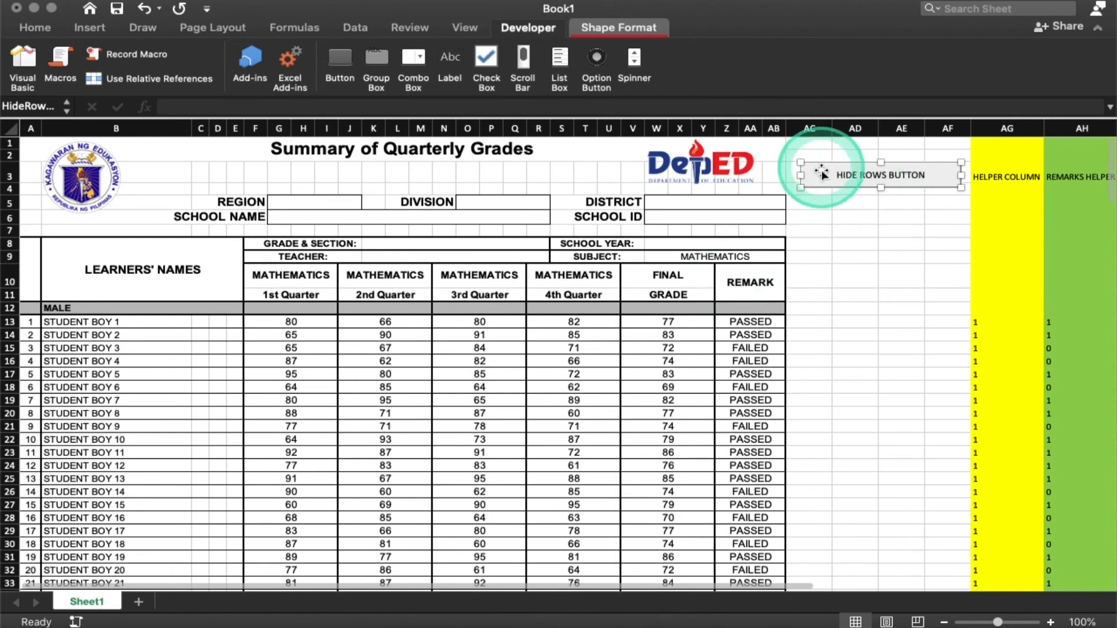
{"action": "left_click", "coordinate": [885, 229]}
{"action": "right_click", "coordinate": [867, 173]}
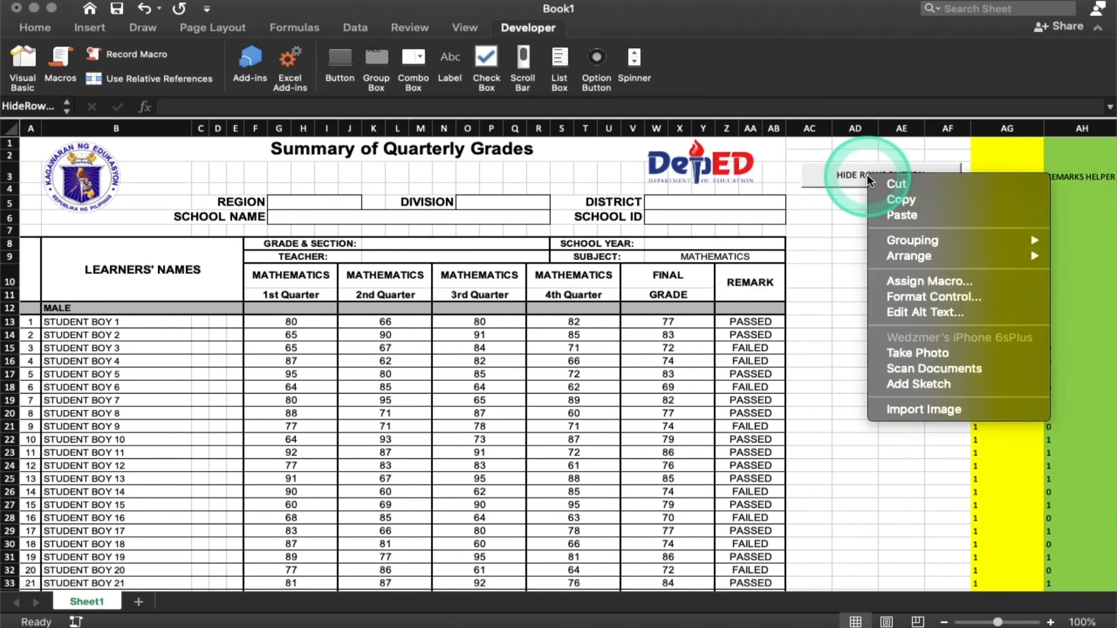
{"action": "left_click", "coordinate": [933, 281]}
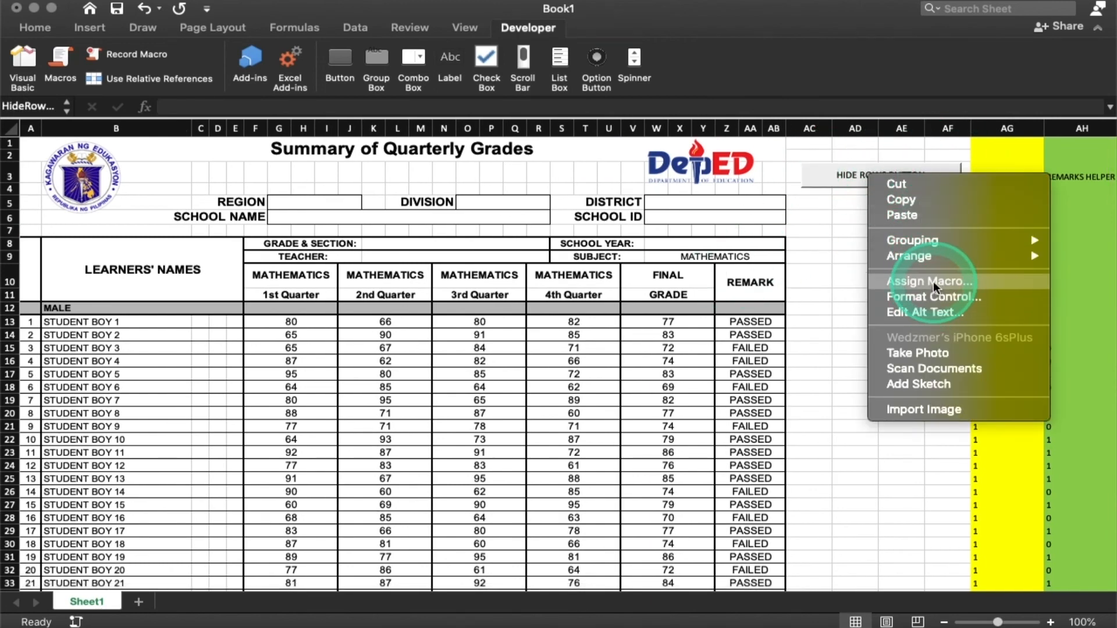
{"action": "left_click", "coordinate": [933, 284]}
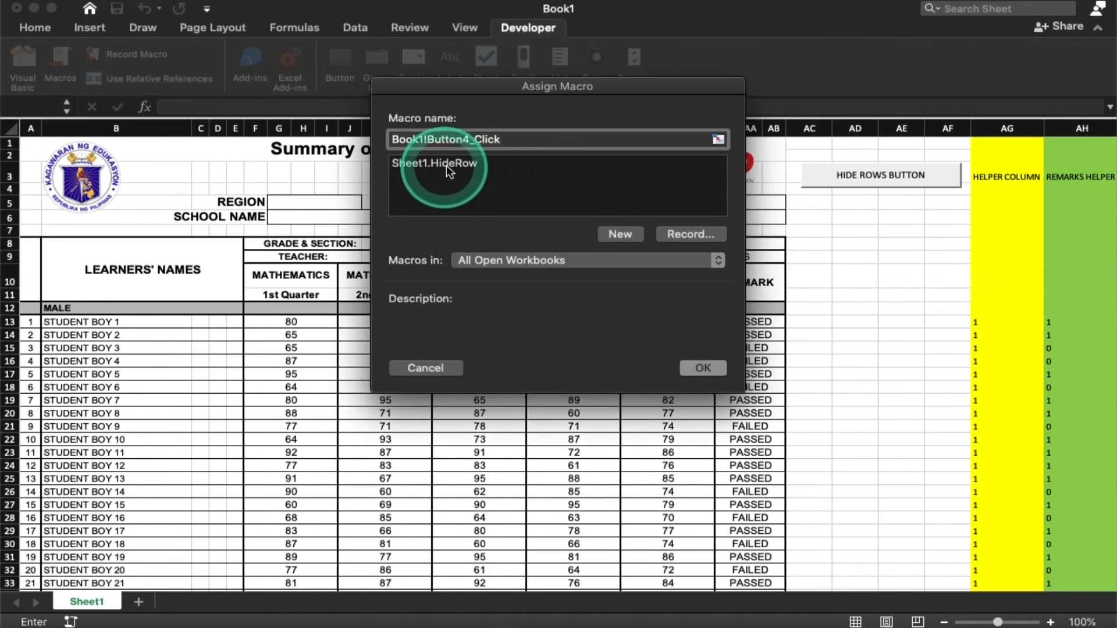
{"action": "left_click", "coordinate": [435, 163]}
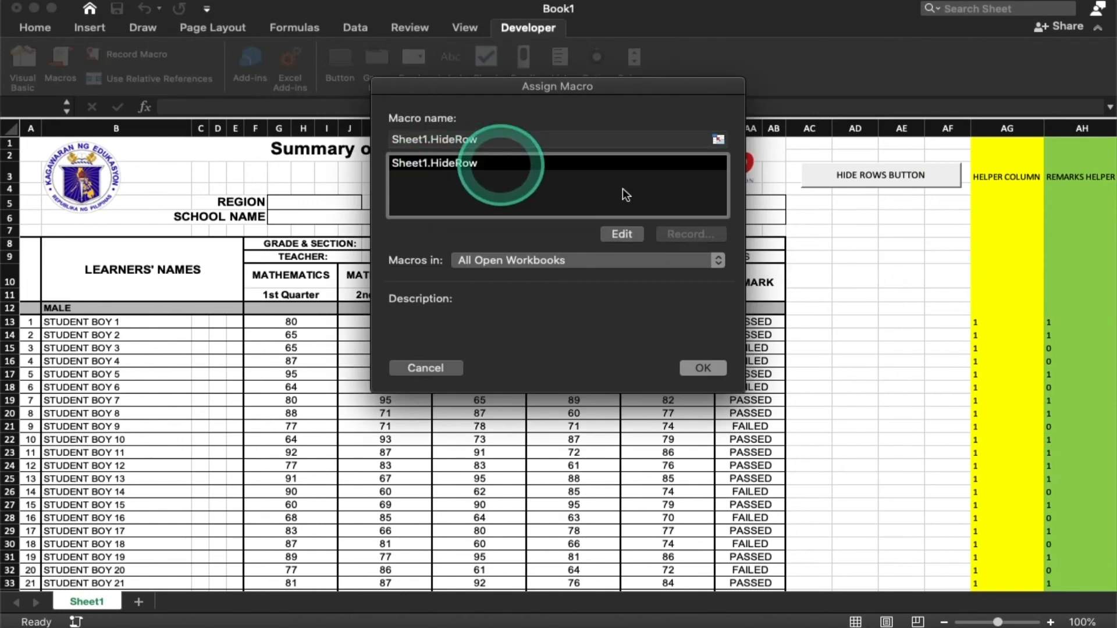
{"action": "left_click", "coordinate": [706, 365]}
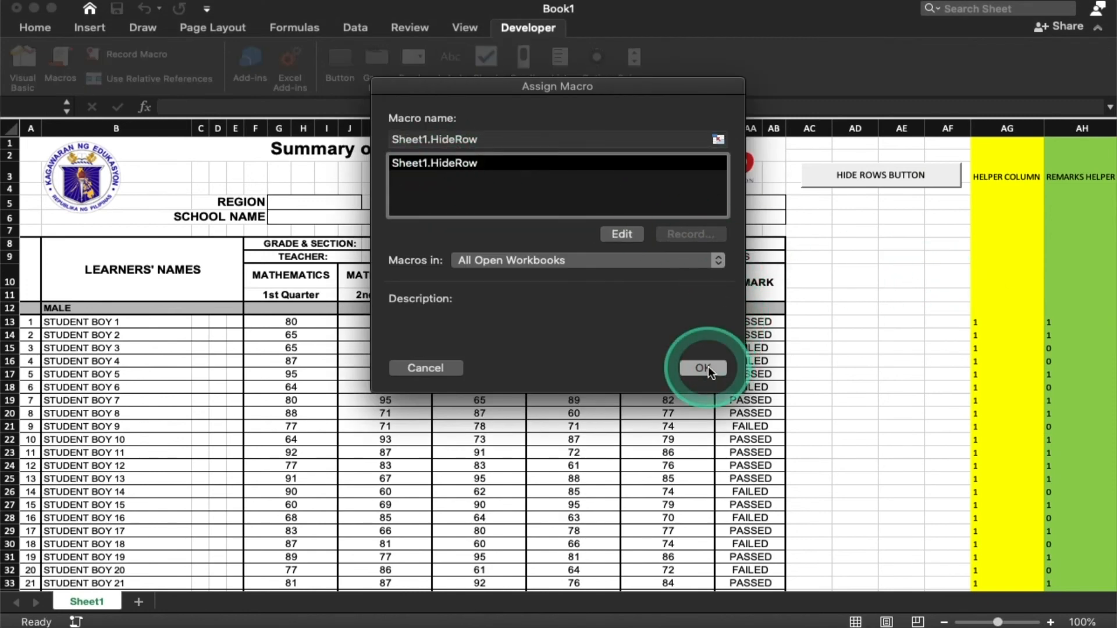
{"action": "left_click", "coordinate": [848, 330]}
{"action": "left_click", "coordinate": [852, 251]}
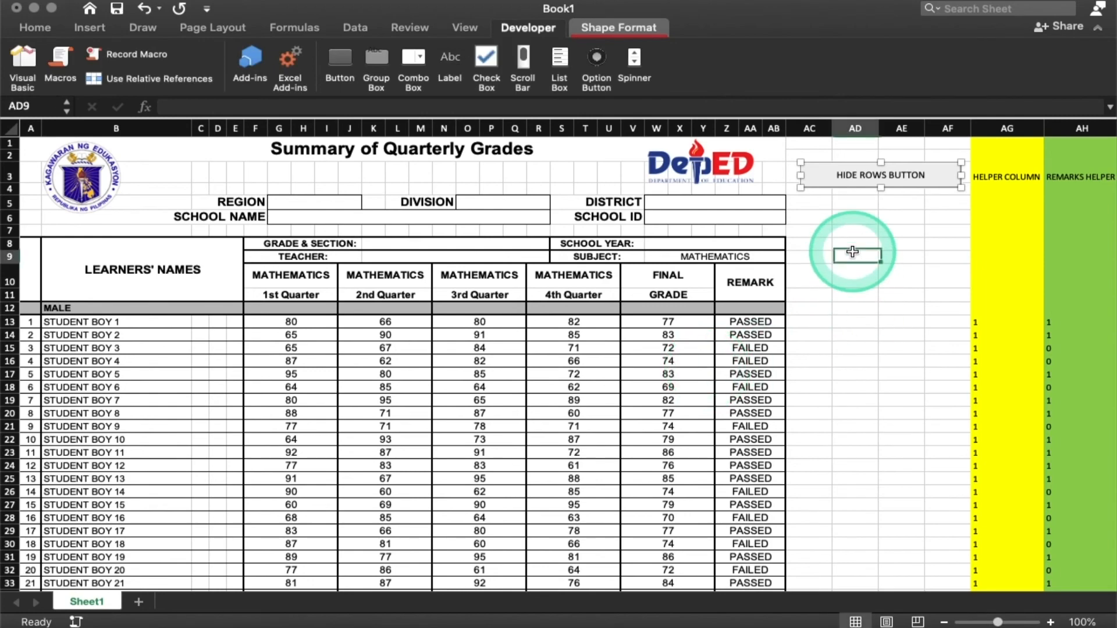
Step: Run the HideRow macro with the HIDE ROWS BUTTON to hide the blank and failed learner rows
{"action": "scroll", "coordinate": [853, 251], "scroll_direction": "down", "scroll_amount": 5}
{"action": "scroll", "coordinate": [852, 251], "scroll_direction": "down", "scroll_amount": 7}
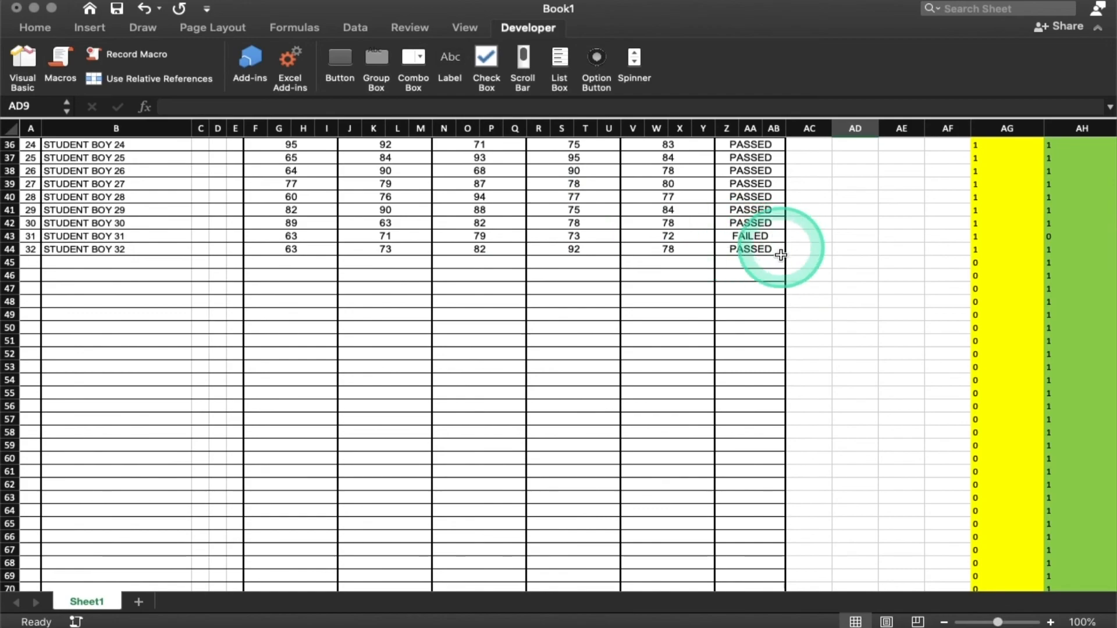
{"action": "scroll", "coordinate": [778, 368], "scroll_direction": "down", "scroll_amount": 10}
{"action": "scroll", "coordinate": [780, 368], "scroll_direction": "down", "scroll_amount": 7}
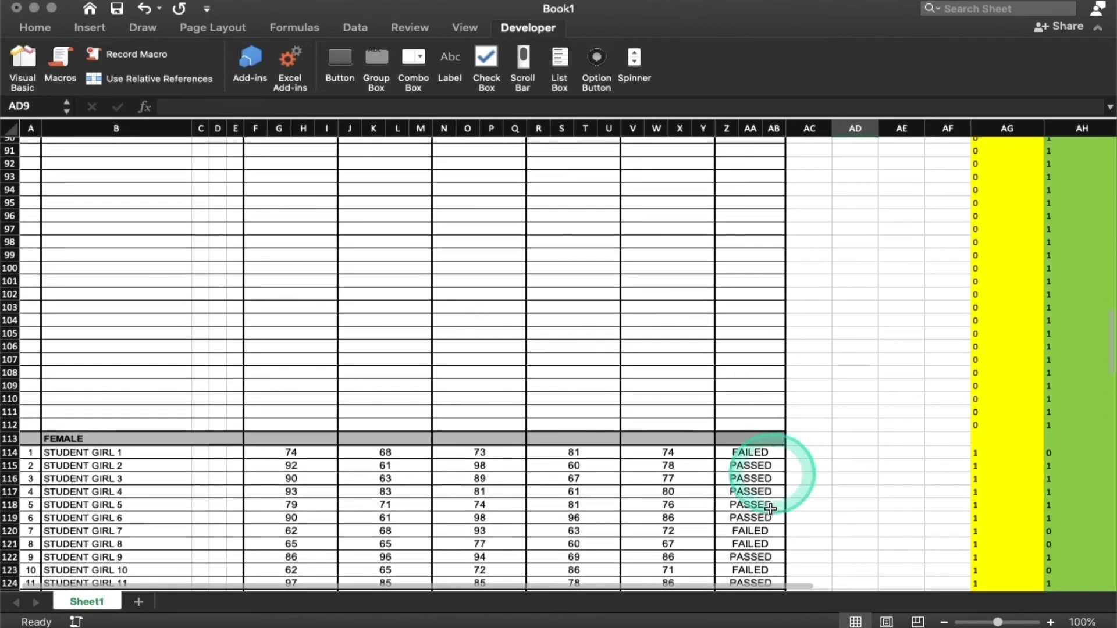
{"action": "scroll", "coordinate": [783, 530], "scroll_direction": "down", "scroll_amount": 1}
{"action": "scroll", "coordinate": [782, 529], "scroll_direction": "up", "scroll_amount": 20}
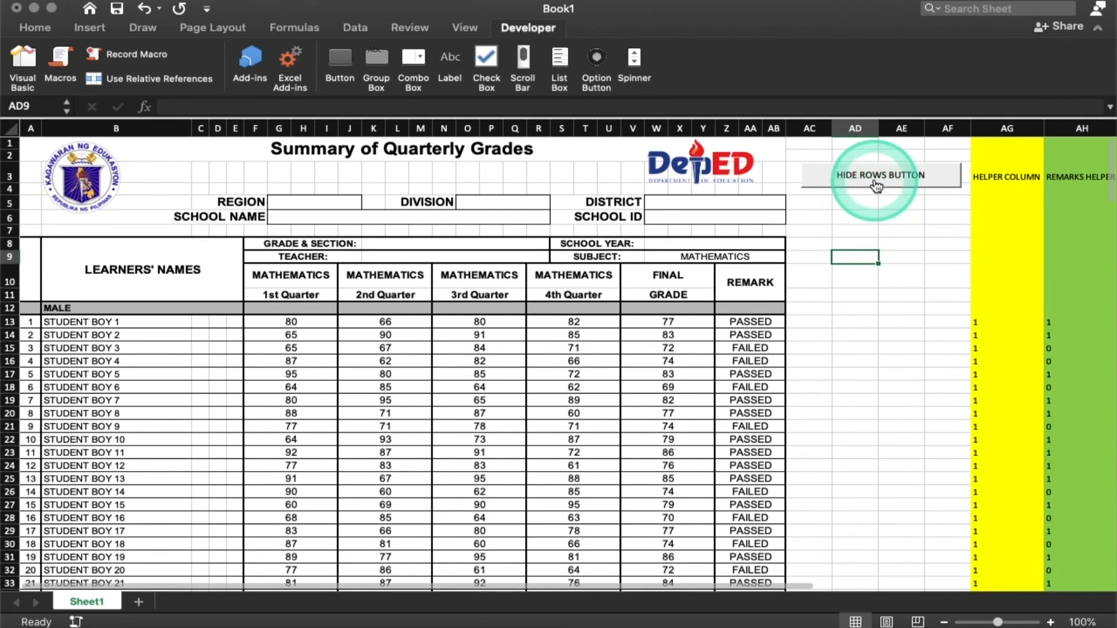
{"action": "left_click", "coordinate": [877, 185]}
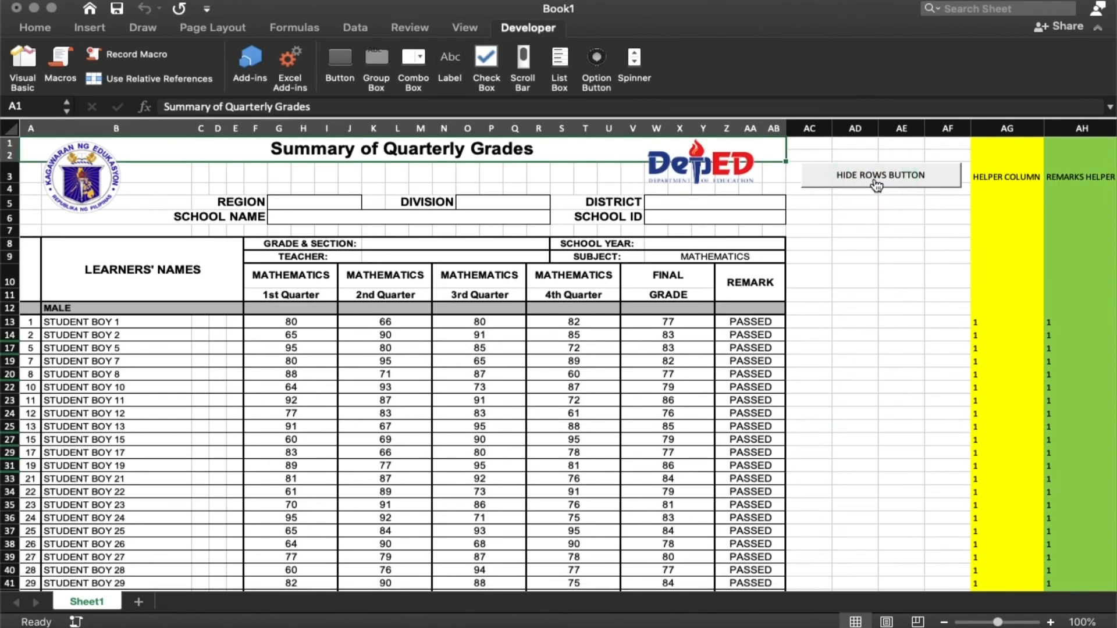
Step: Check the learner rows from the male list to the end of the female list for remaining blank or failed entries
{"action": "scroll", "coordinate": [877, 252], "scroll_direction": "down", "scroll_amount": 15}
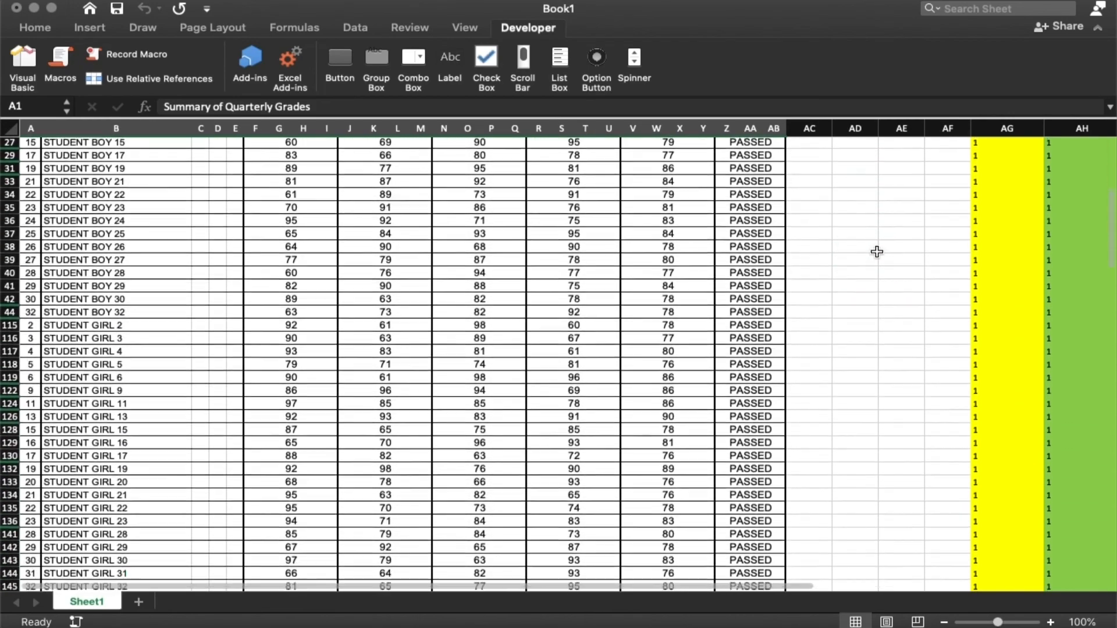
{"action": "scroll", "coordinate": [877, 252], "scroll_direction": "down", "scroll_amount": 6}
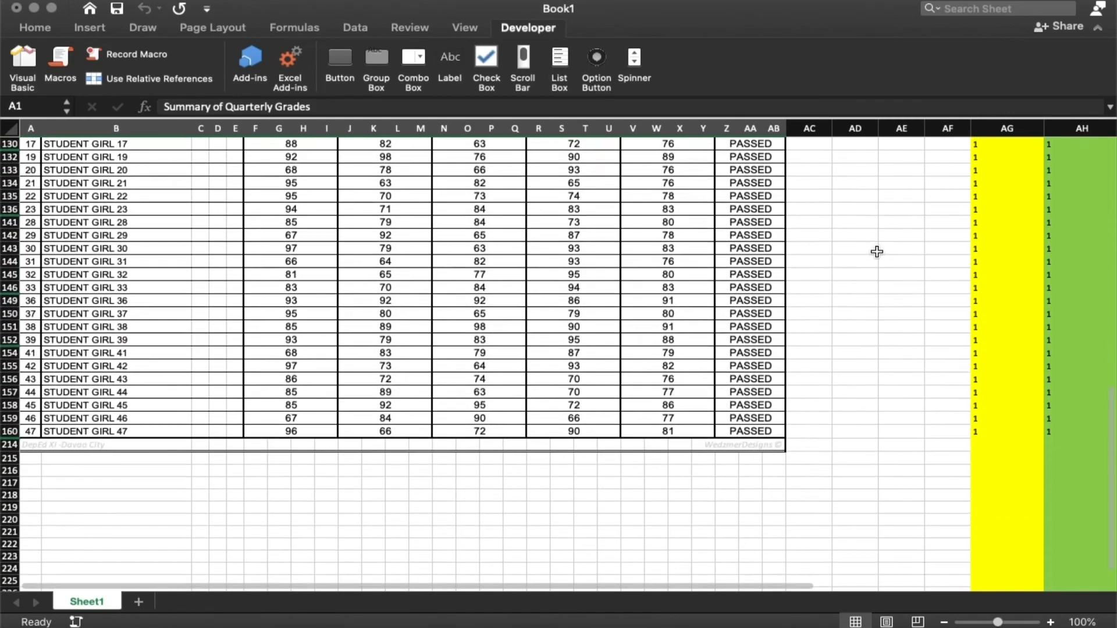
{"action": "scroll", "coordinate": [876, 251], "scroll_direction": "up", "scroll_amount": 8}
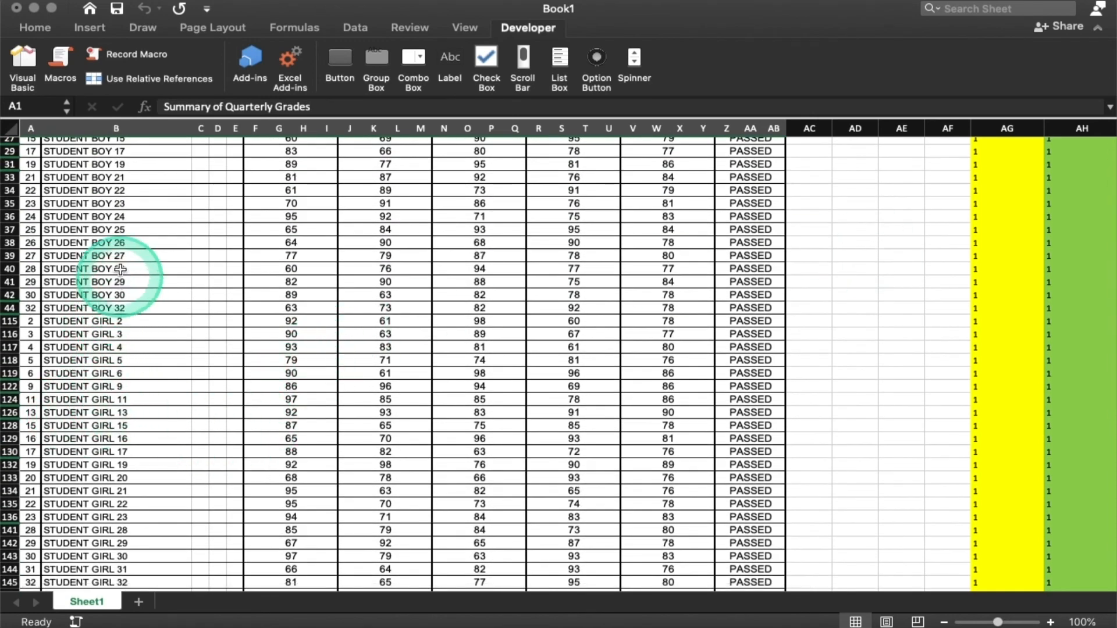
{"action": "scroll", "coordinate": [764, 426], "scroll_direction": "down", "scroll_amount": 5}
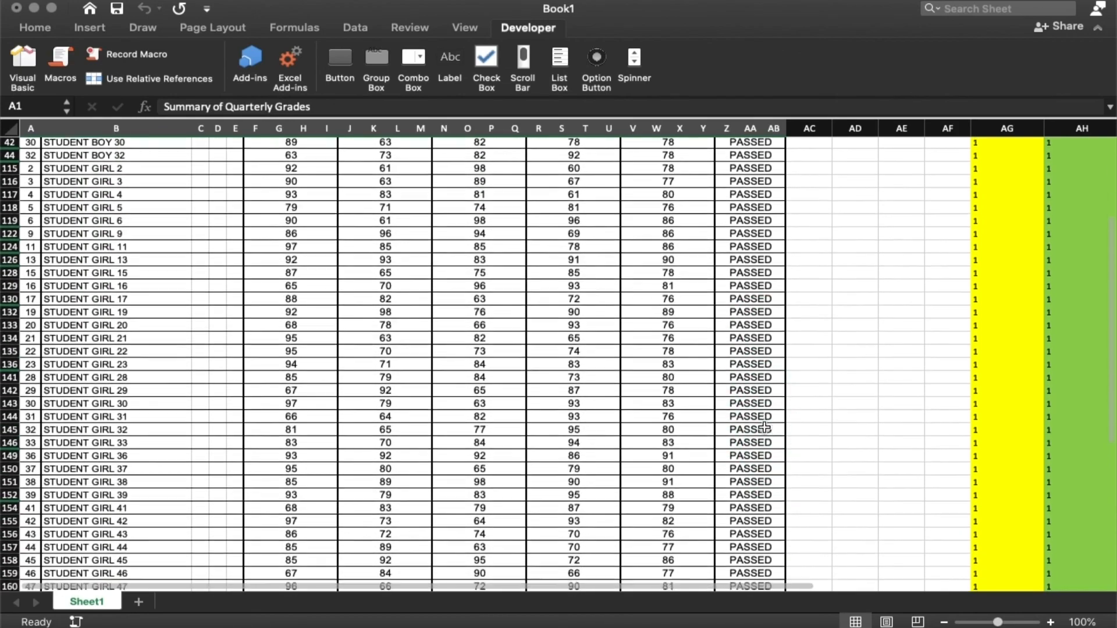
{"action": "scroll", "coordinate": [764, 426], "scroll_direction": "up", "scroll_amount": 8}
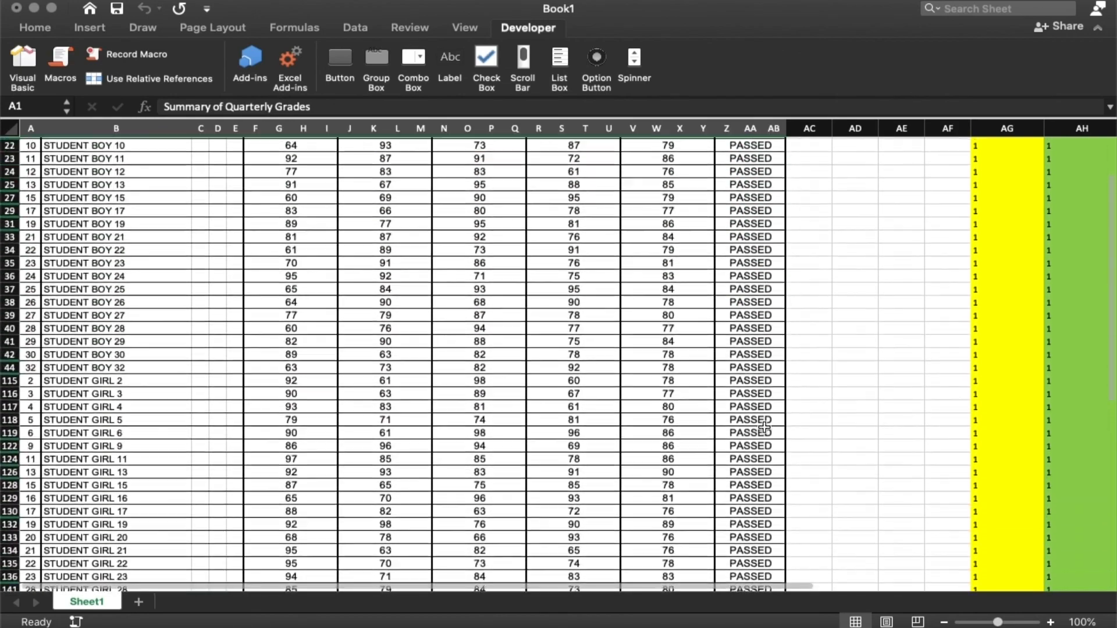
{"action": "scroll", "coordinate": [764, 427], "scroll_direction": "up", "scroll_amount": 3}
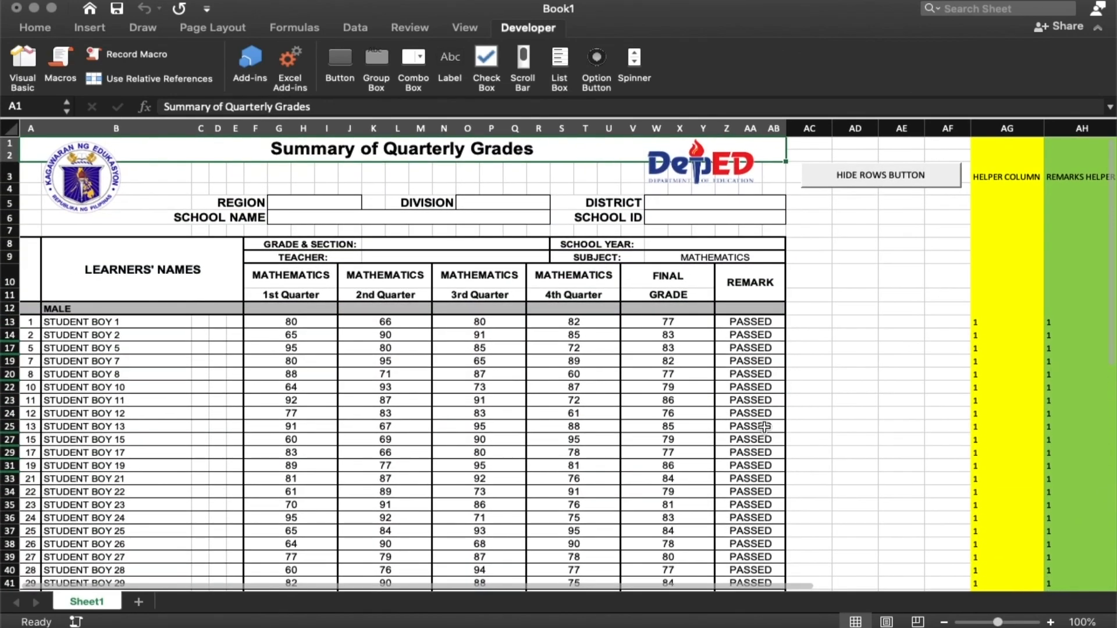